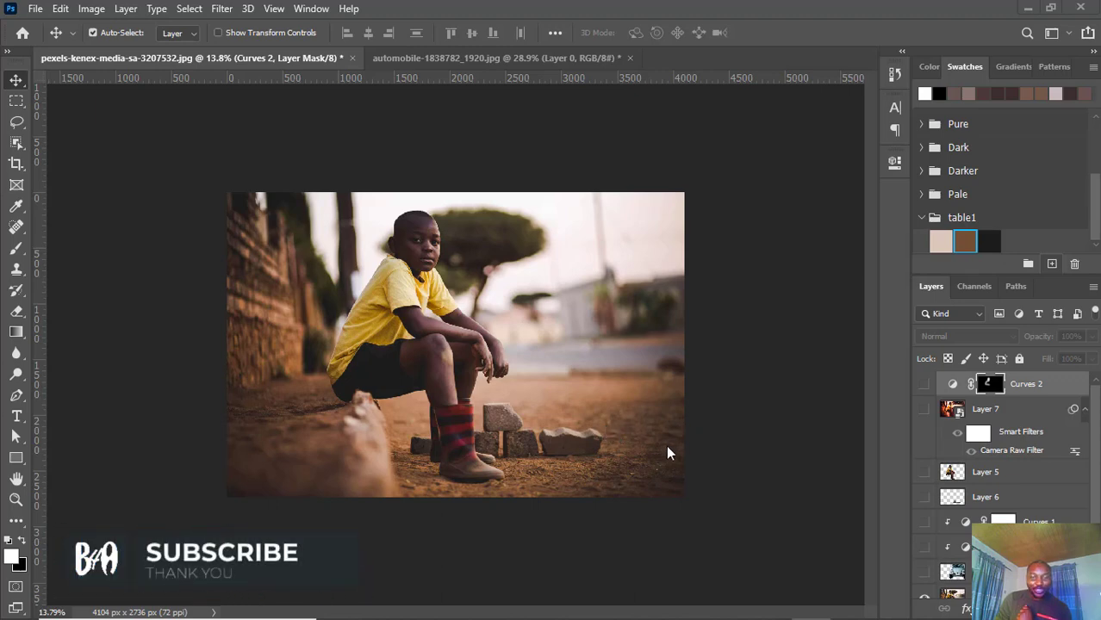
Compare the finished composite with the original photo by toggling the visibility of Curves 2 and Layer 7
left_click(924, 385)
left_click(924, 410)
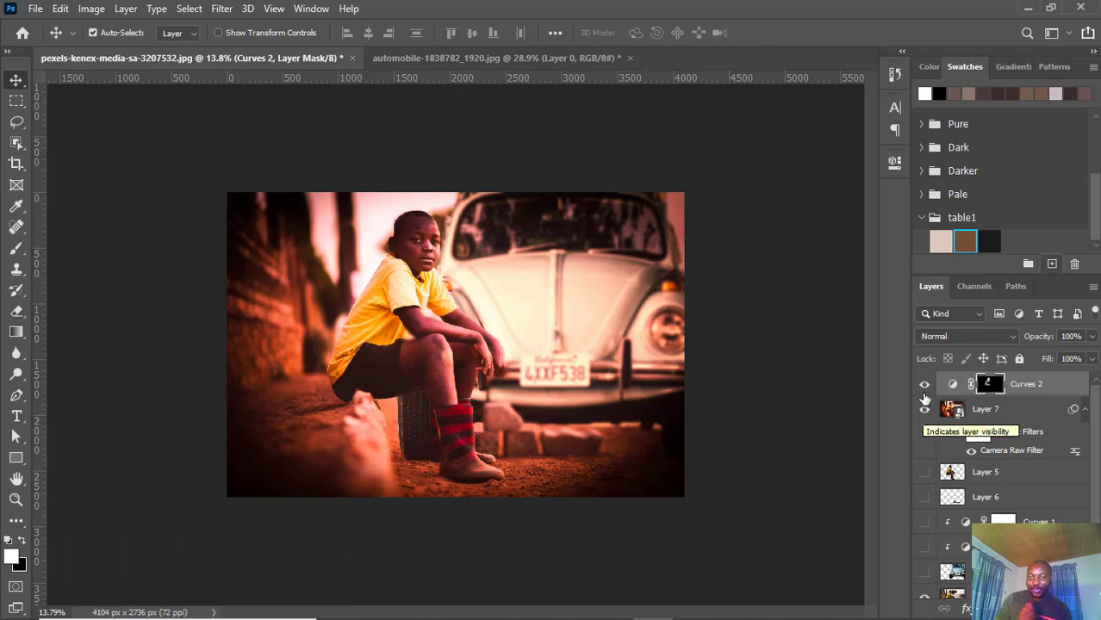
left_click(925, 385)
left_click(924, 410)
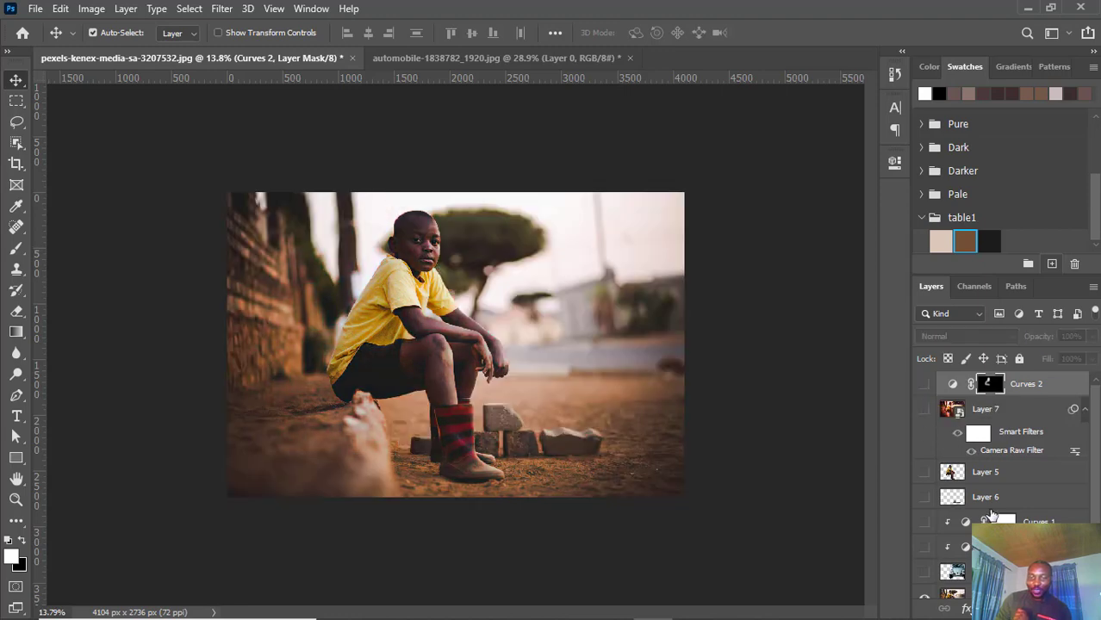
Select the stack of composite and adjustment layers and reduce the document to the single original photo layer
scroll(990, 515, "down", 1)
left_click(991, 560)
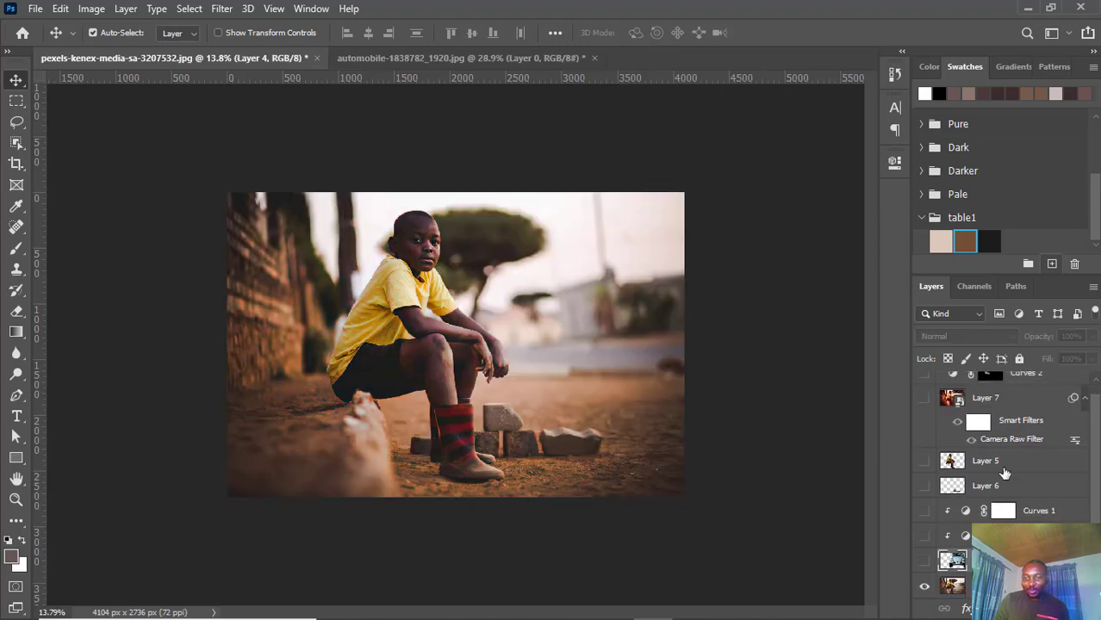
scroll(1003, 467, "up", 1)
key("ctrl+alt+a")
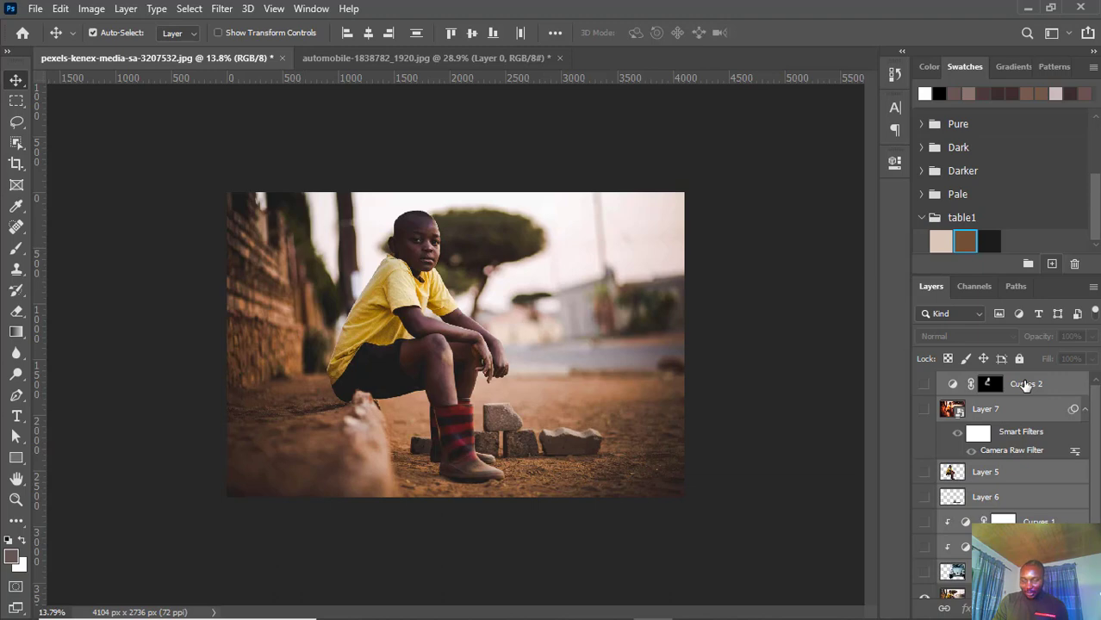
key("ctrl+e")
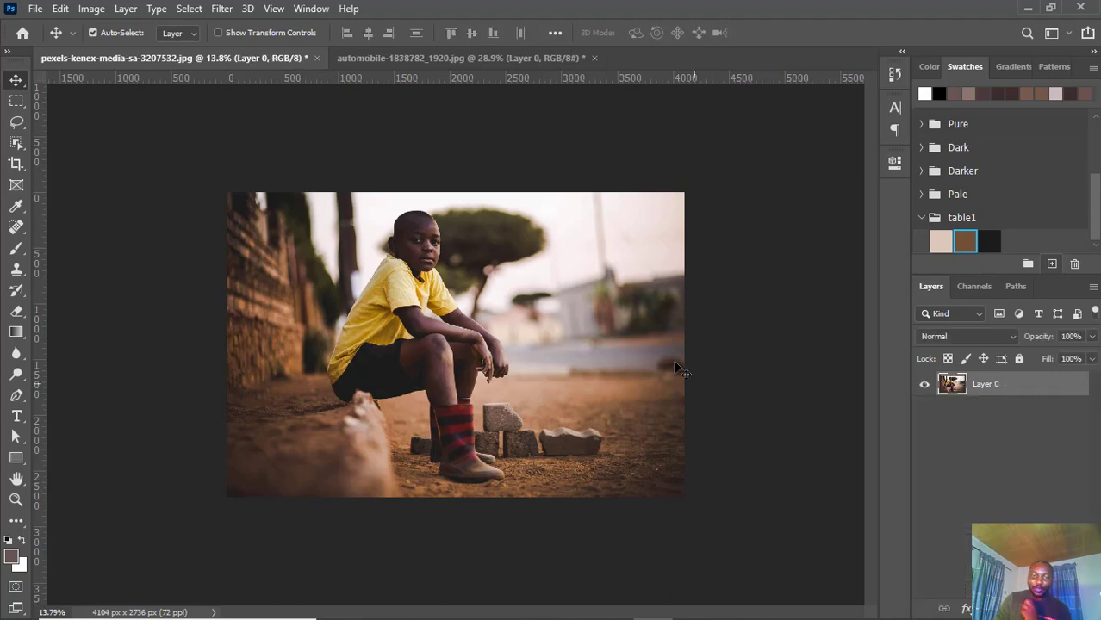
In automobile-1838782_1920.jpg, select the car with the Object Selection tool and add a layer mask that isolates it
left_click(420, 59)
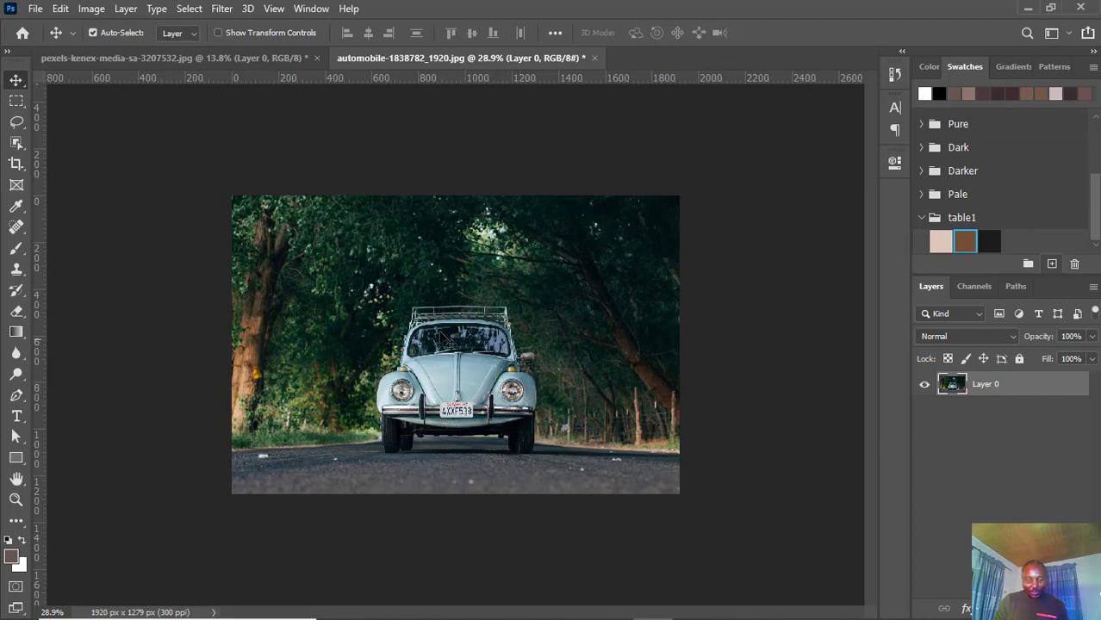
scroll(440, 340, "up", 1)
scroll(422, 341, "up", 3)
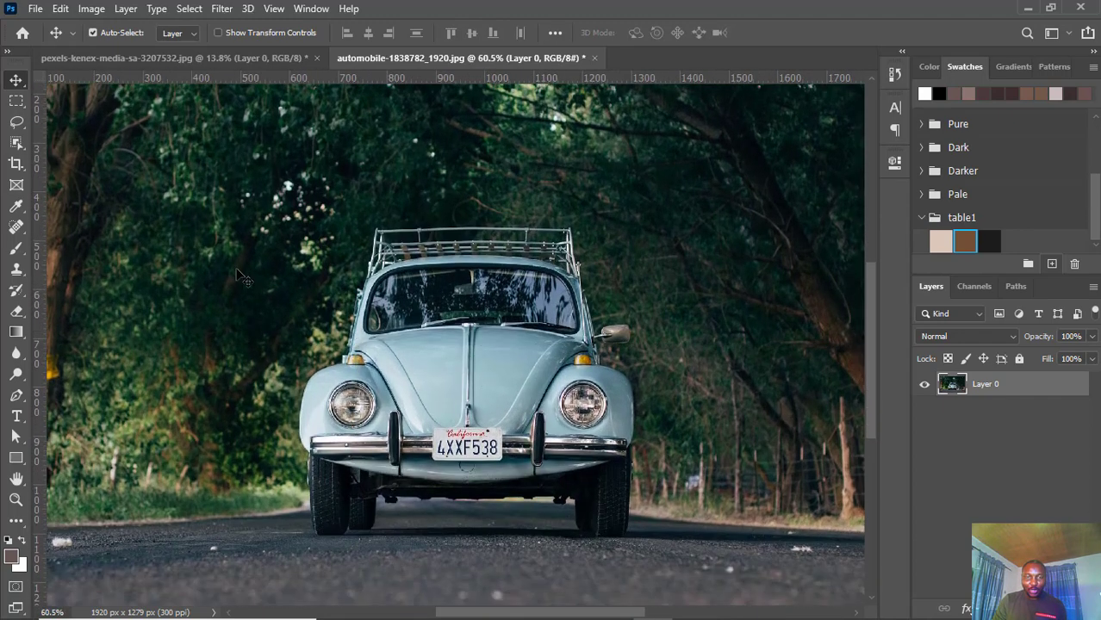
left_click(18, 143)
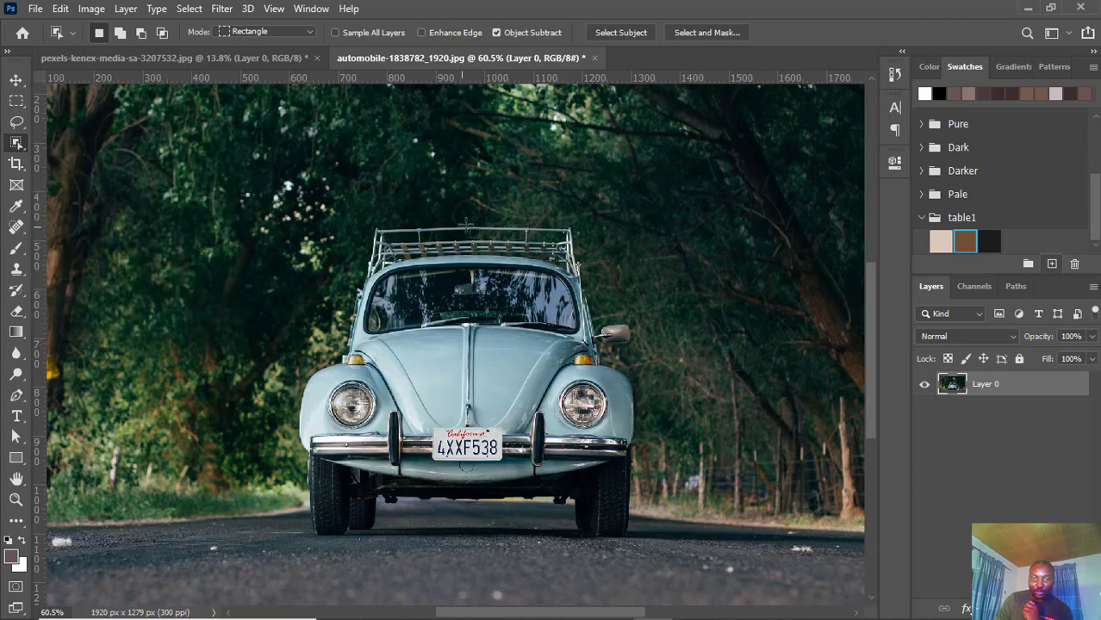
left_click_drag(636, 218, 292, 538)
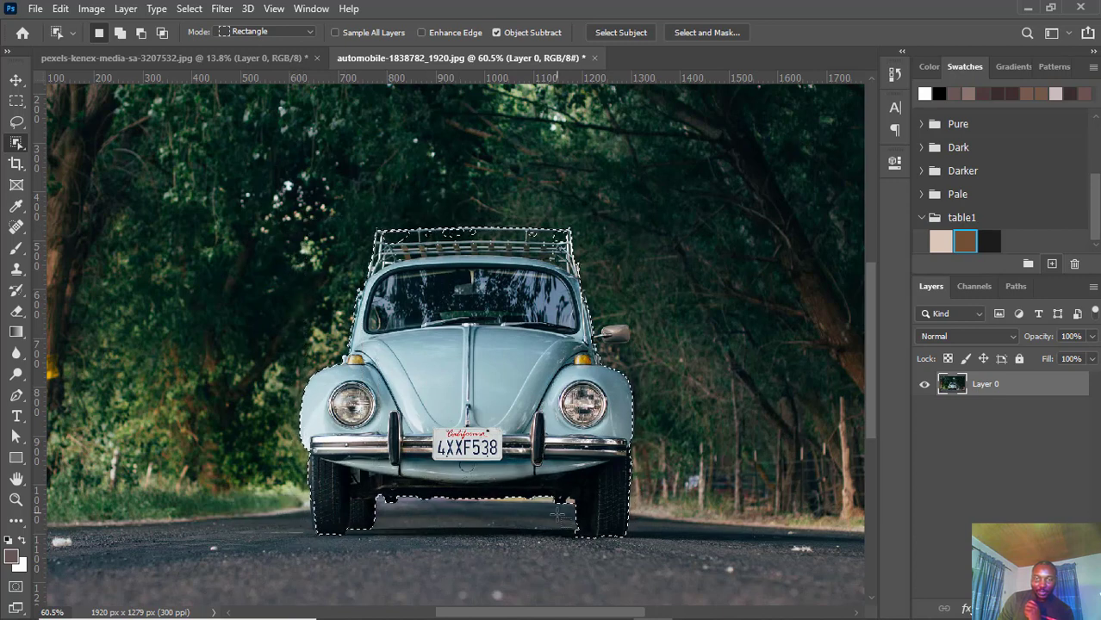
scroll(483, 258, "up", 1)
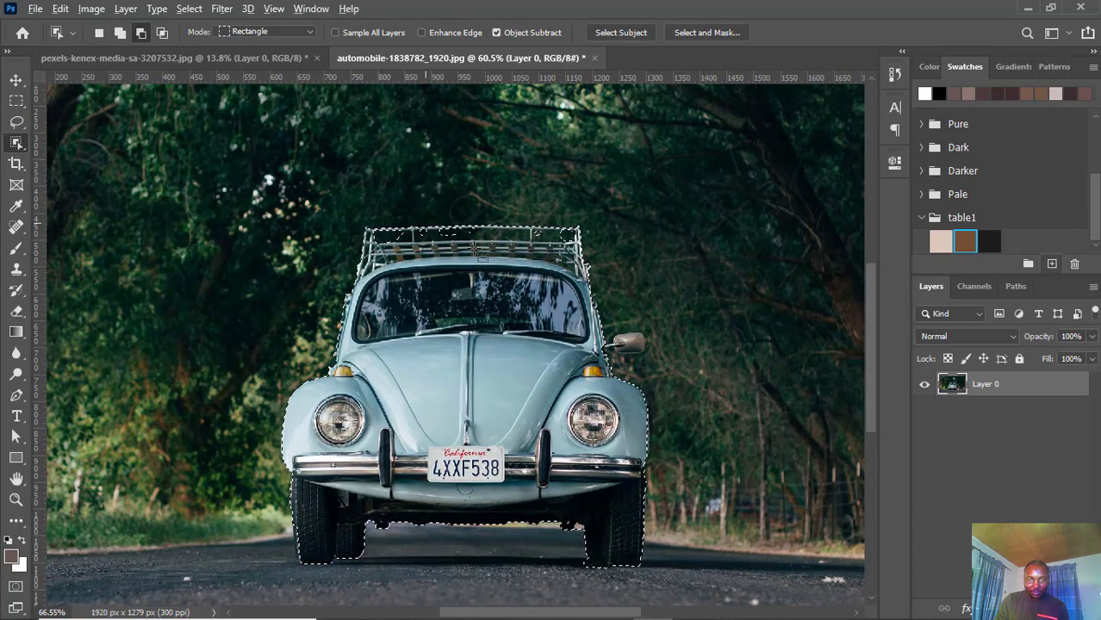
scroll(483, 258, "up", 4)
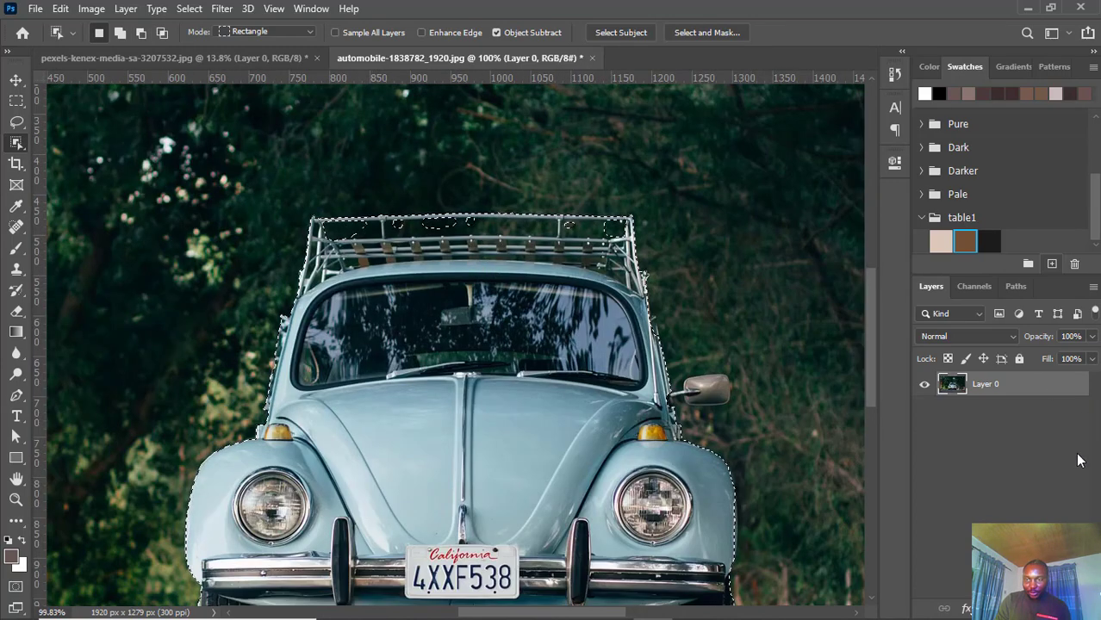
left_click(986, 608)
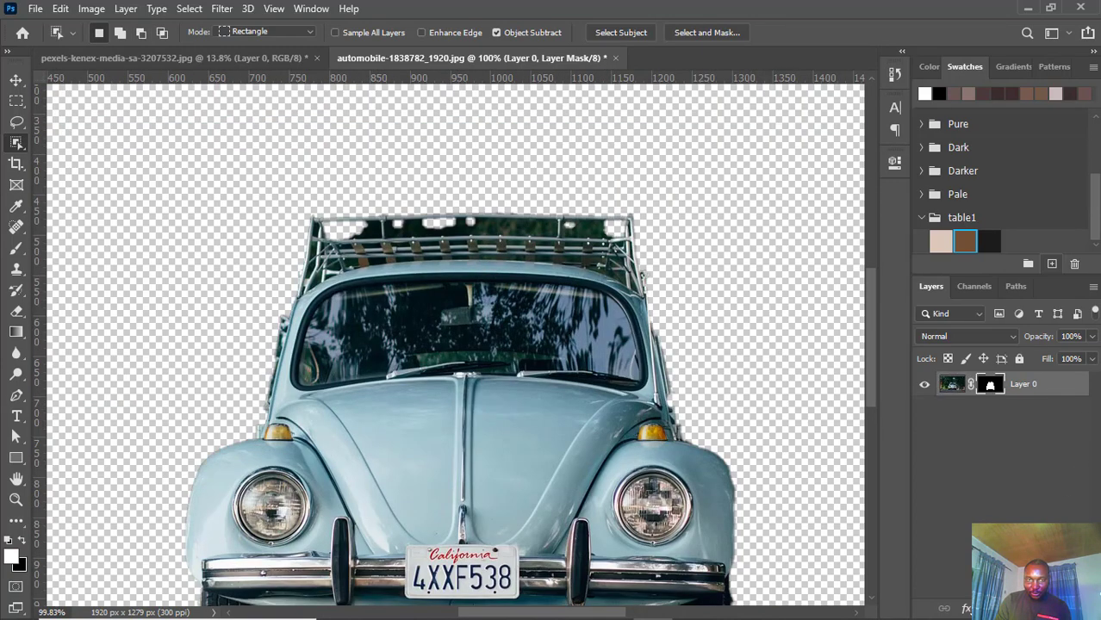
scroll(595, 244, "down", 3)
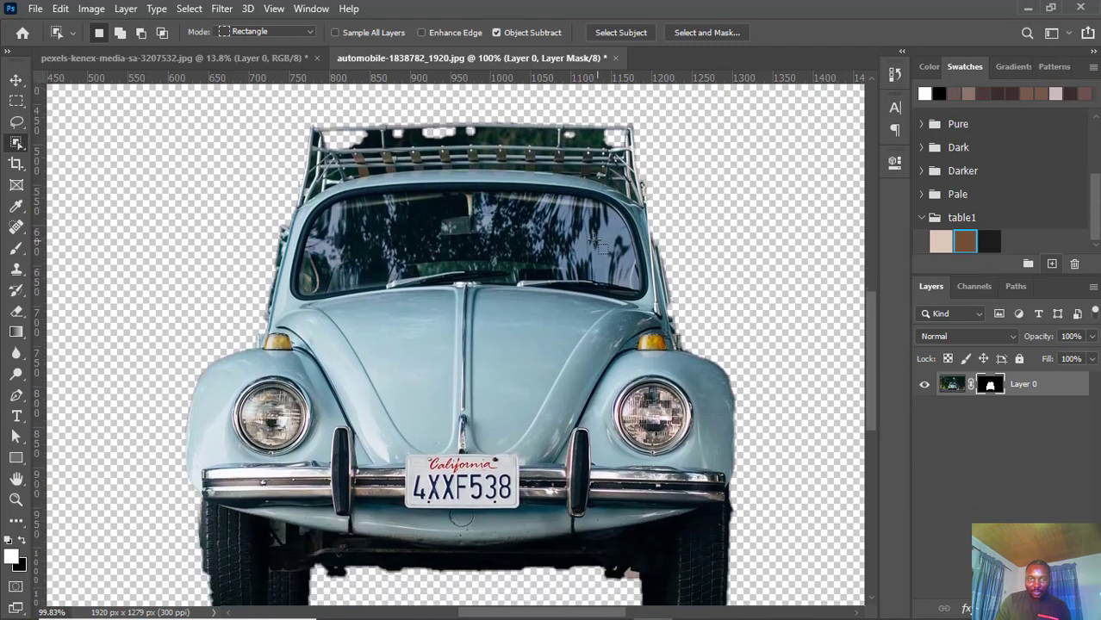
scroll(549, 273, "down", 3)
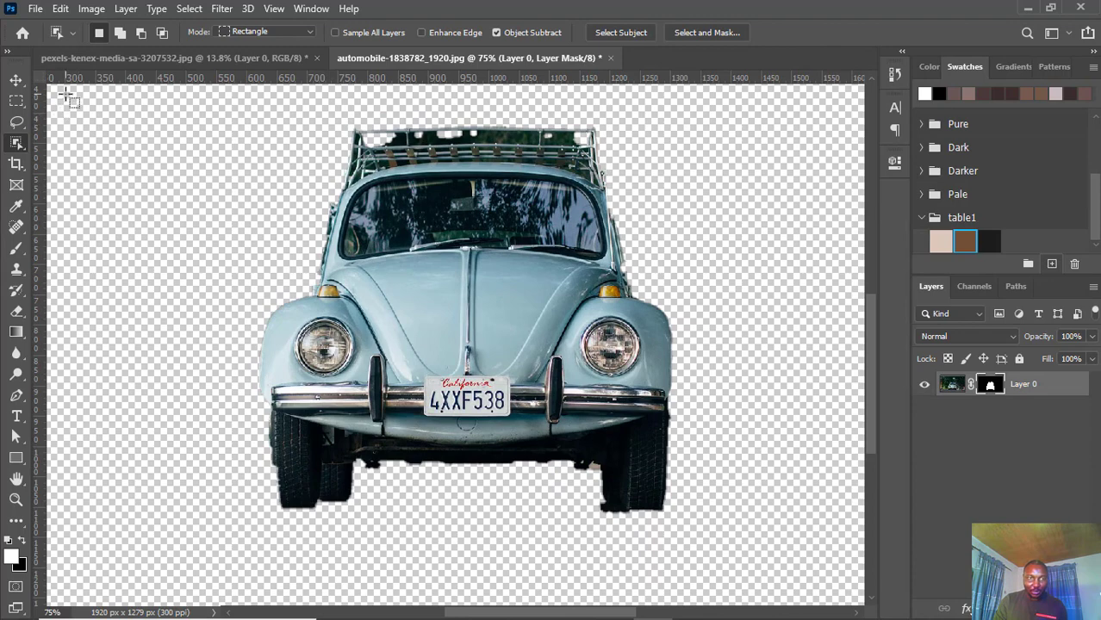
left_click(16, 79)
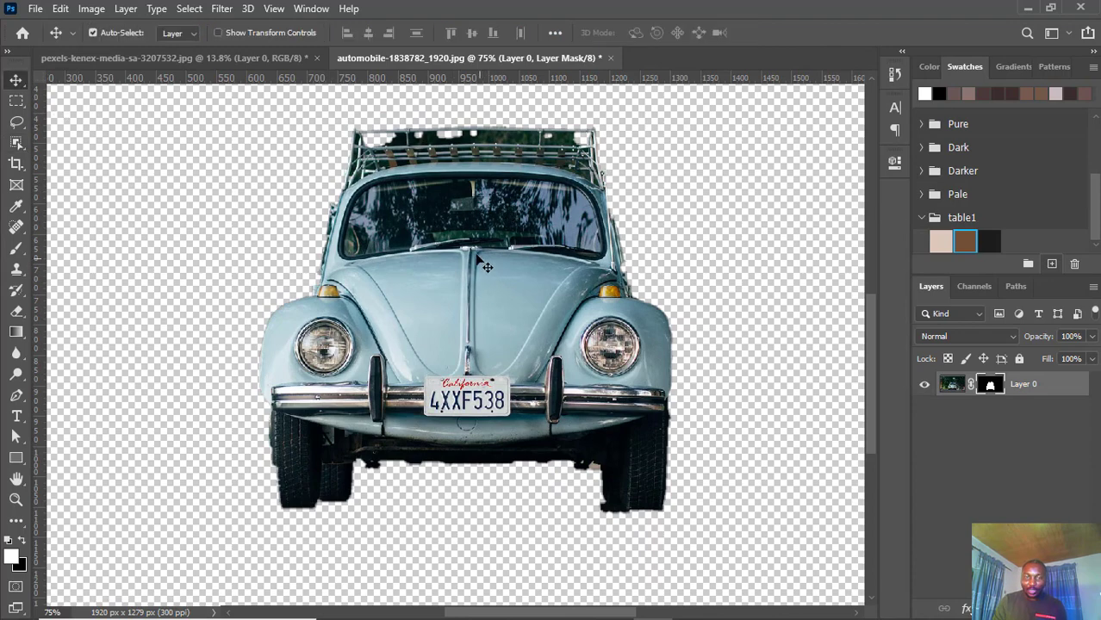
left_click_drag(479, 281, 479, 307)
scroll(403, 300, "up", 3)
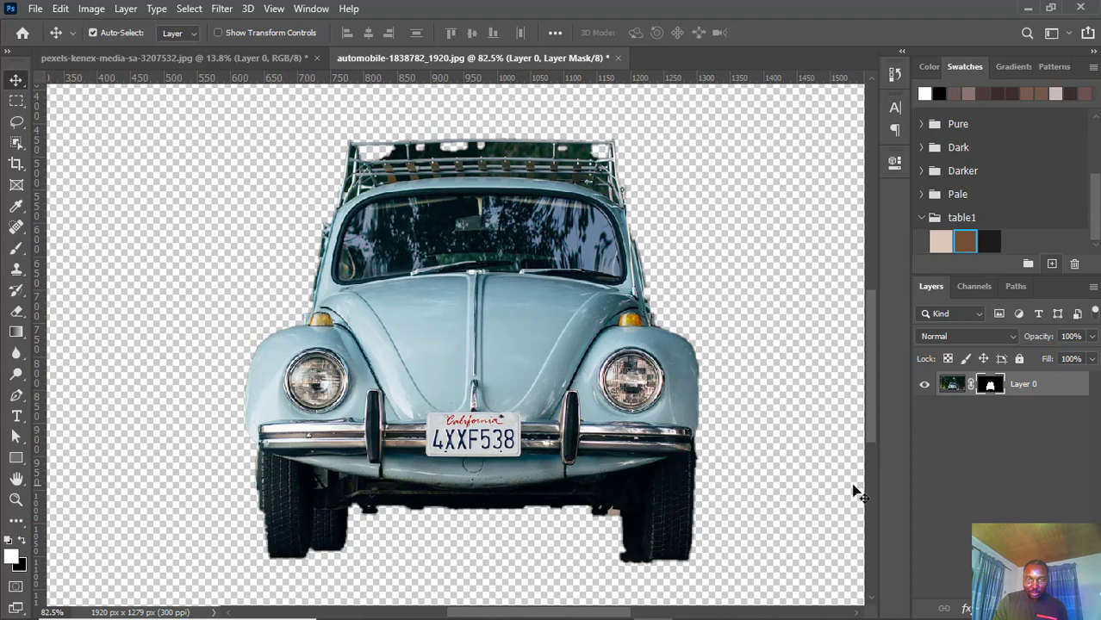
Set up the Brush for editing the car's mask with size 20 and both opacity and flow at 100%
left_click(16, 248)
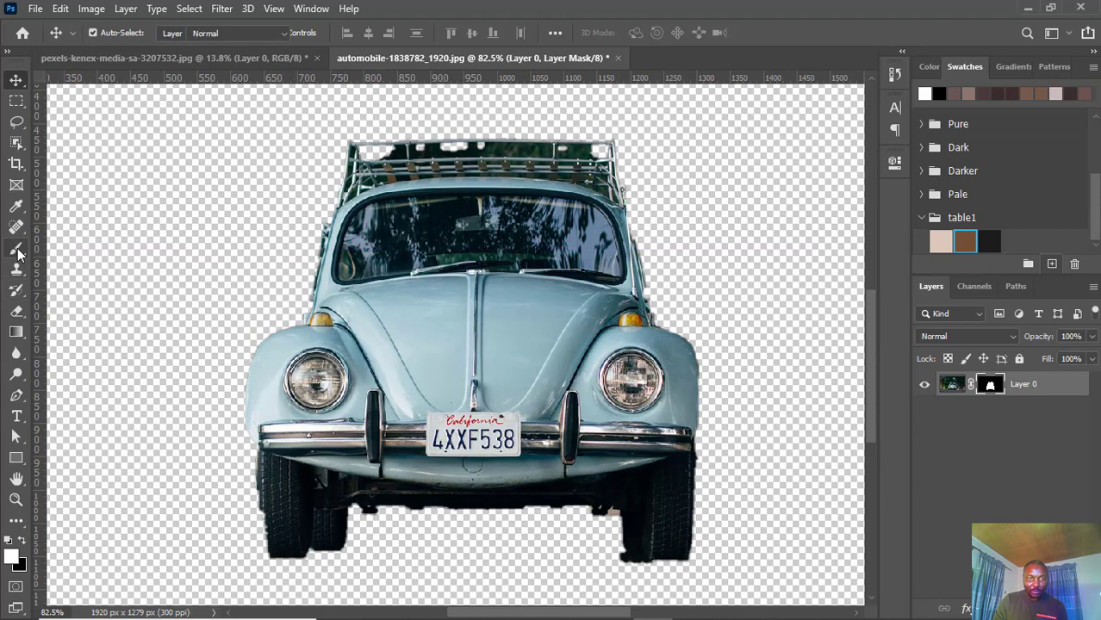
key("bracketleft")
key("bracketleft")
key("bracketleft")
key("bracketleft")
key("bracketleft")
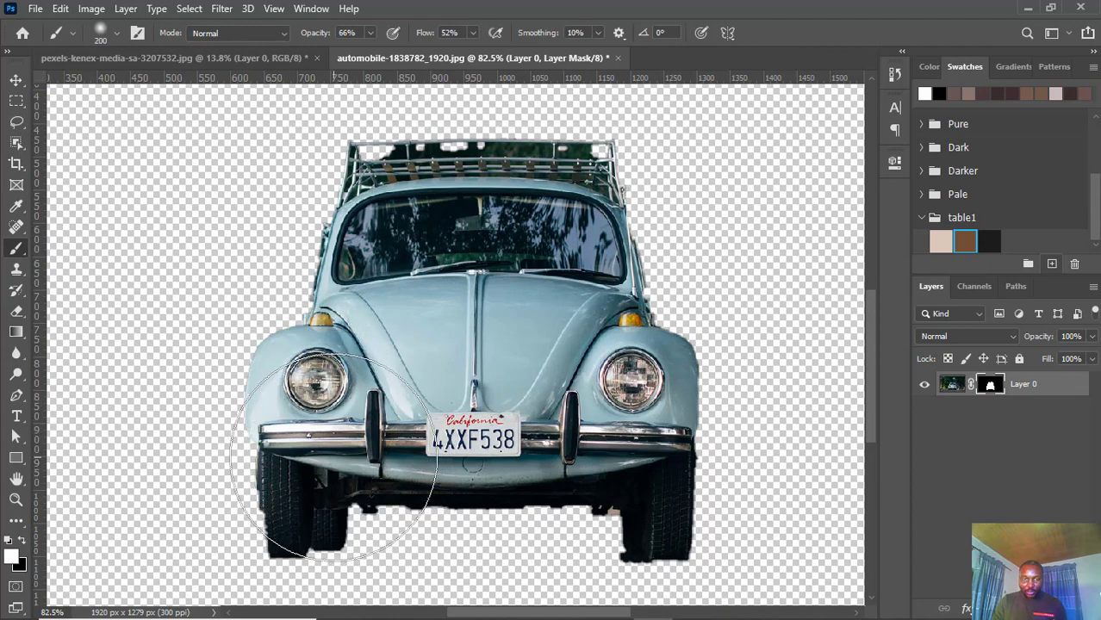
key("bracketleft")
key("bracketleft")
key("bracketleft")
key("bracketleft")
key("bracketleft")
key("bracketleft")
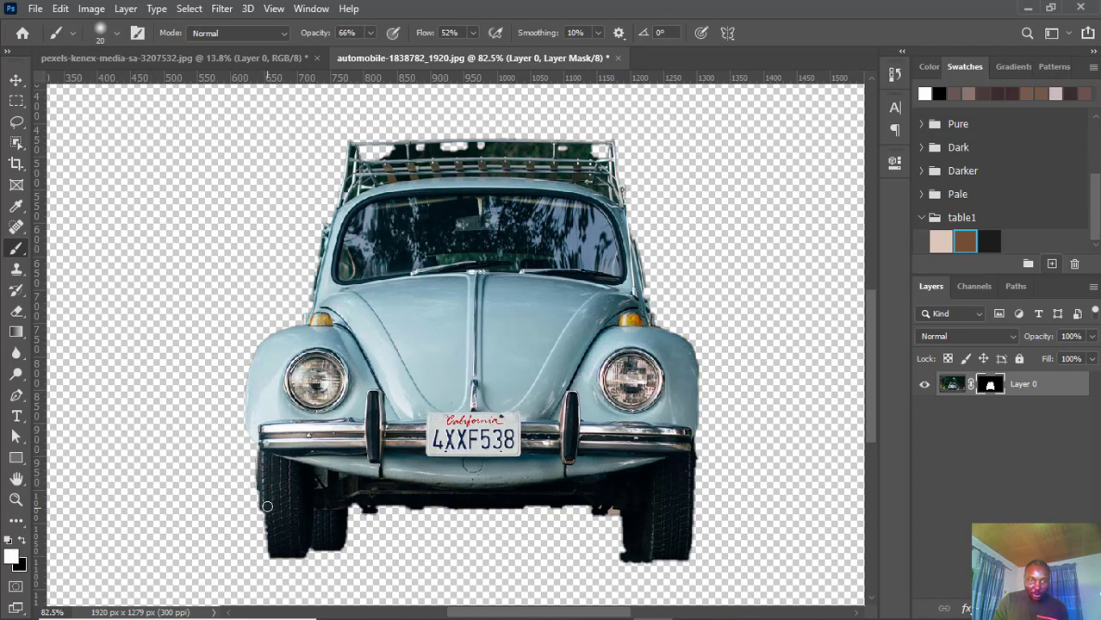
left_click_drag(263, 502, 262, 496)
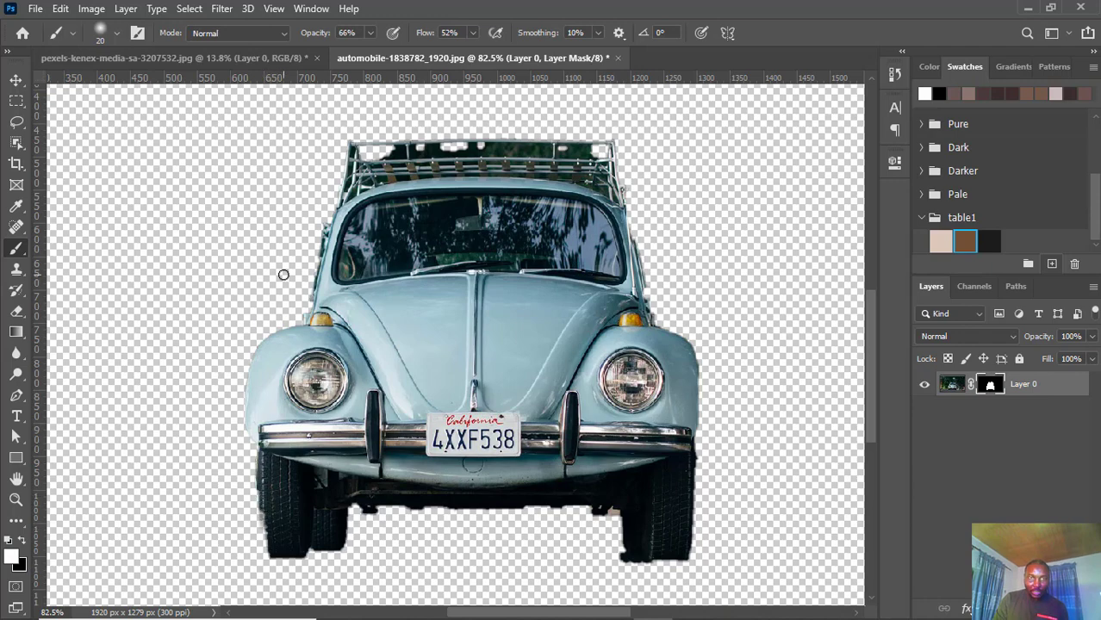
mouse_move(313, 27)
left_mouse_down()
mouse_move(456, 24)
mouse_move(528, 35)
mouse_move(545, 52)
left_mouse_up()
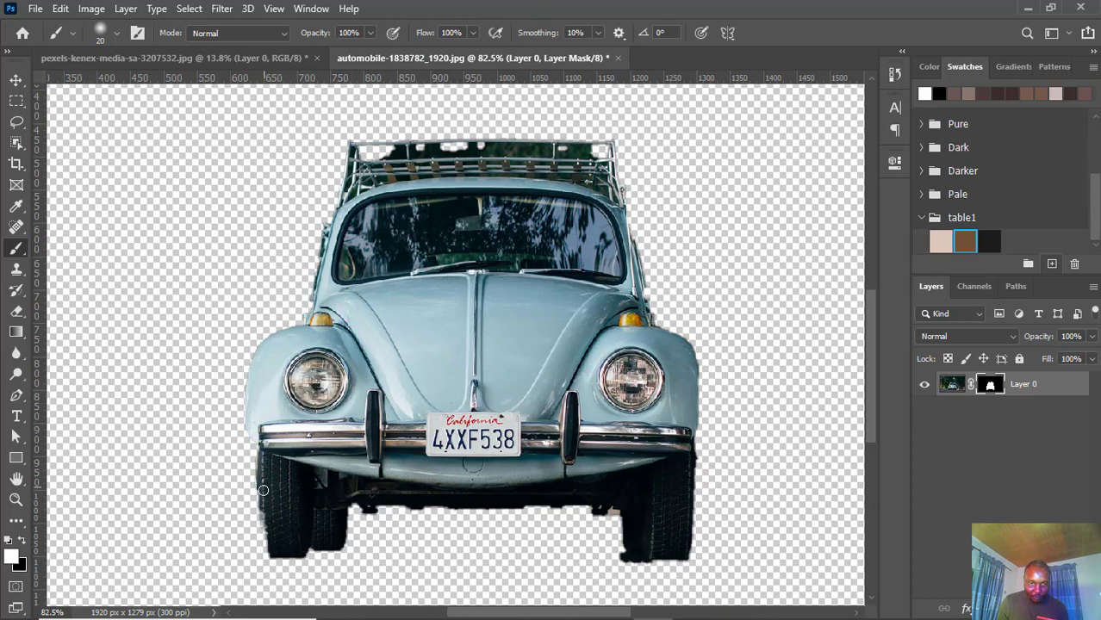
Refine the mask along the left tyre's outer edge, restoring the tyre with white and hiding excess background with black
mouse_move(262, 490)
left_mouse_down()
mouse_move(261, 532)
mouse_move(261, 496)
left_mouse_up()
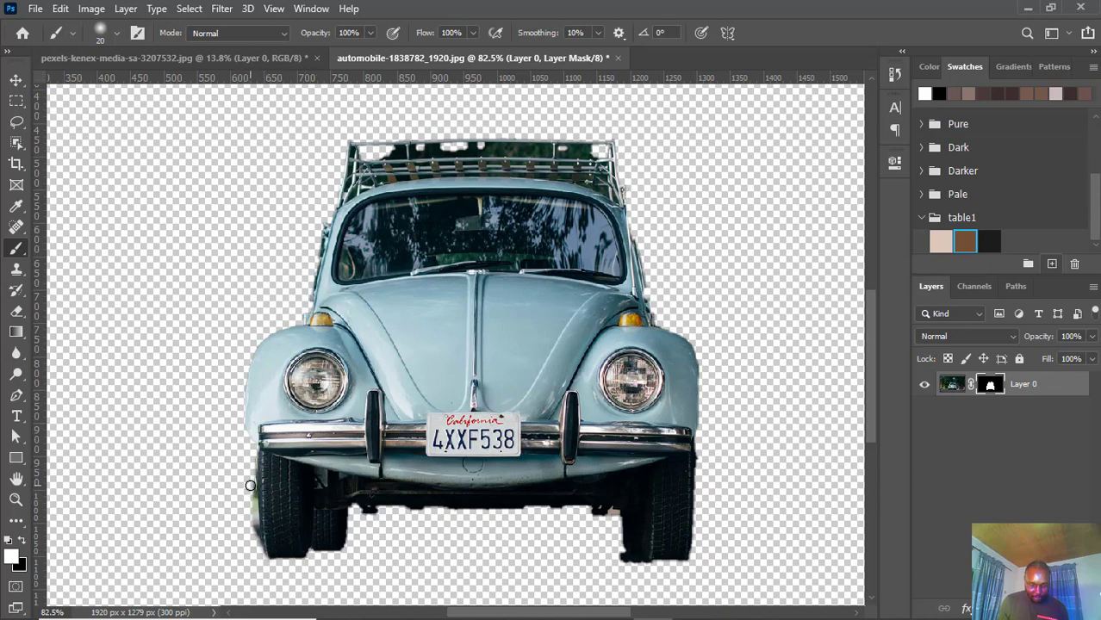
key("x")
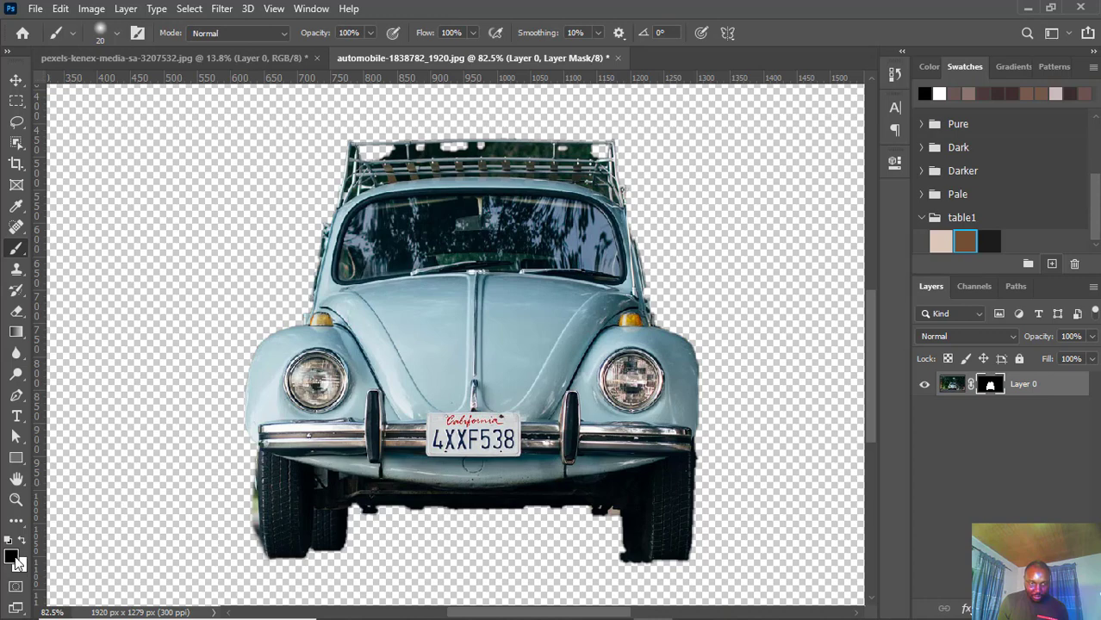
key("x")
key("x")
key("x")
key("x")
key("x")
key("x")
key("x")
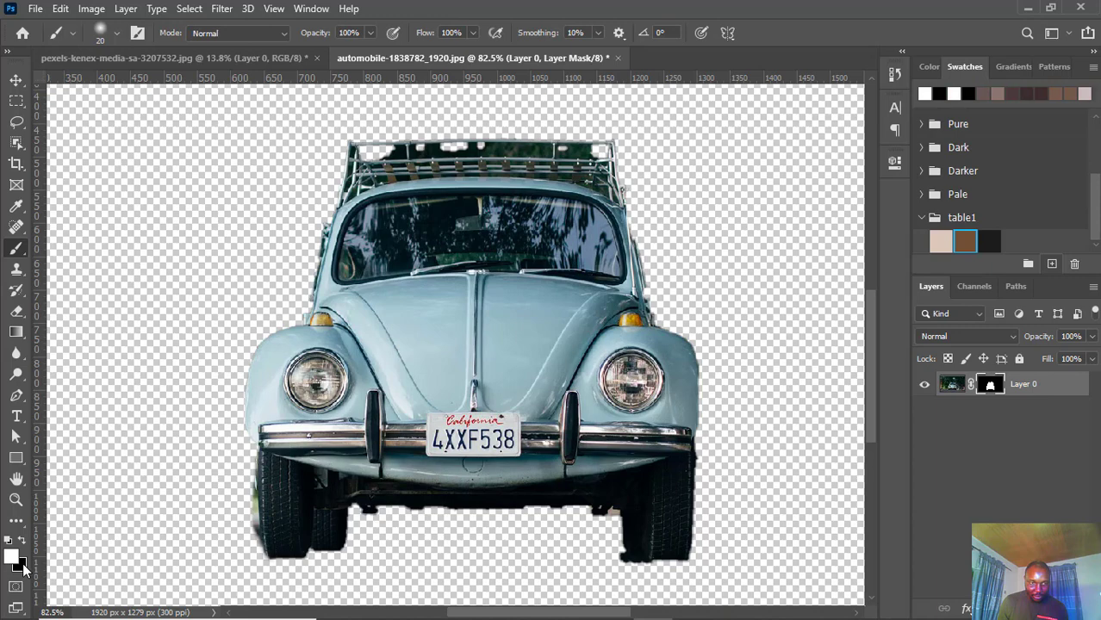
key("x")
key("x")
key("x")
key("x")
mouse_move(252, 479)
left_mouse_down()
mouse_move(253, 518)
mouse_move(251, 477)
mouse_move(254, 541)
left_mouse_up()
key("x")
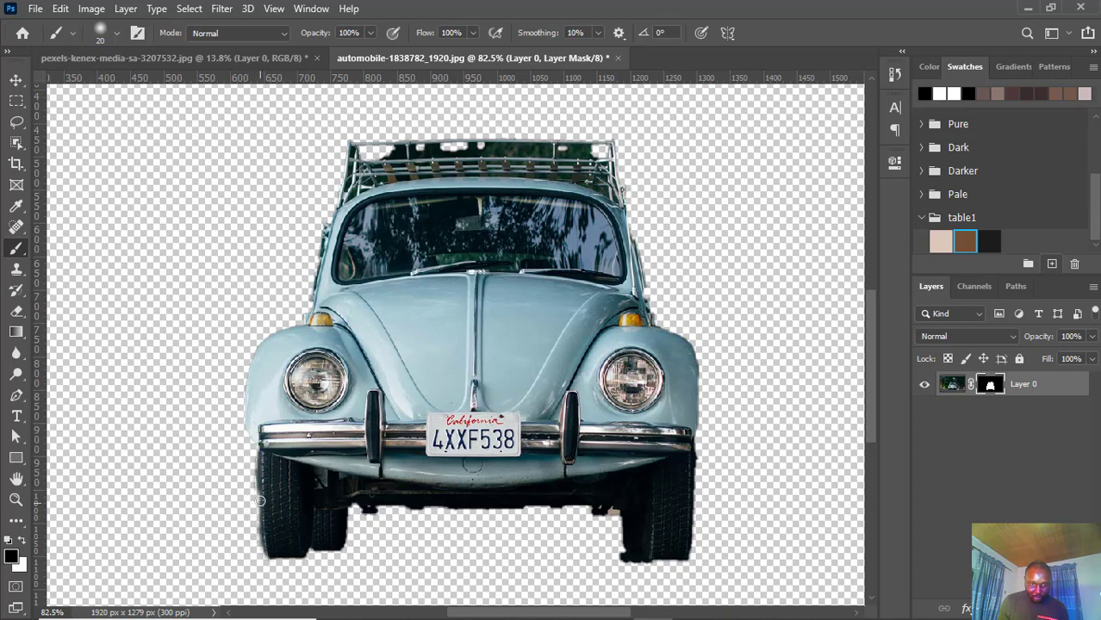
left_click_drag(262, 491, 260, 519)
key("x")
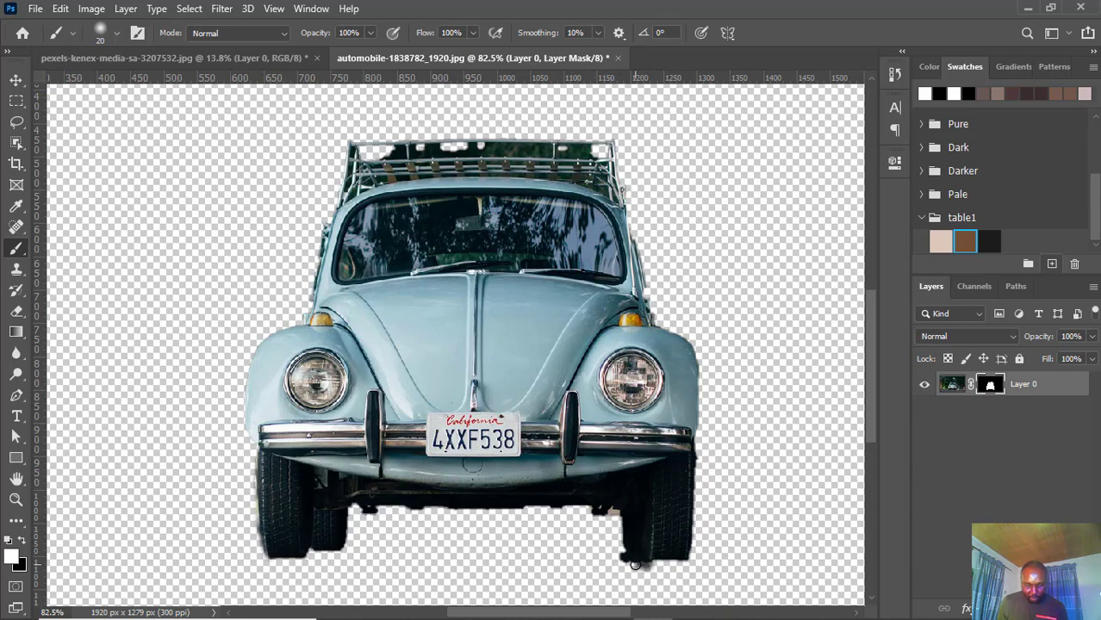
Paint black on the mask to hide the rough fringe around the right tyre's inner edge and base
key("x")
mouse_move(642, 567)
left_mouse_down()
mouse_move(625, 563)
mouse_move(619, 543)
mouse_move(622, 567)
left_mouse_up()
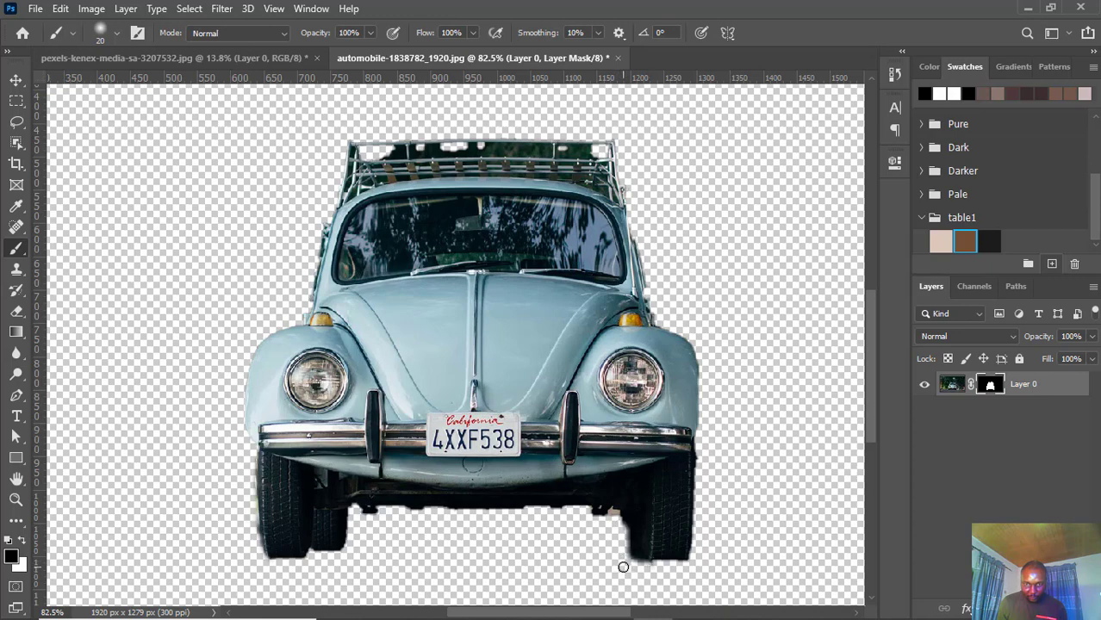
mouse_move(617, 519)
left_mouse_down()
mouse_move(619, 547)
mouse_move(624, 528)
mouse_move(650, 566)
left_mouse_up()
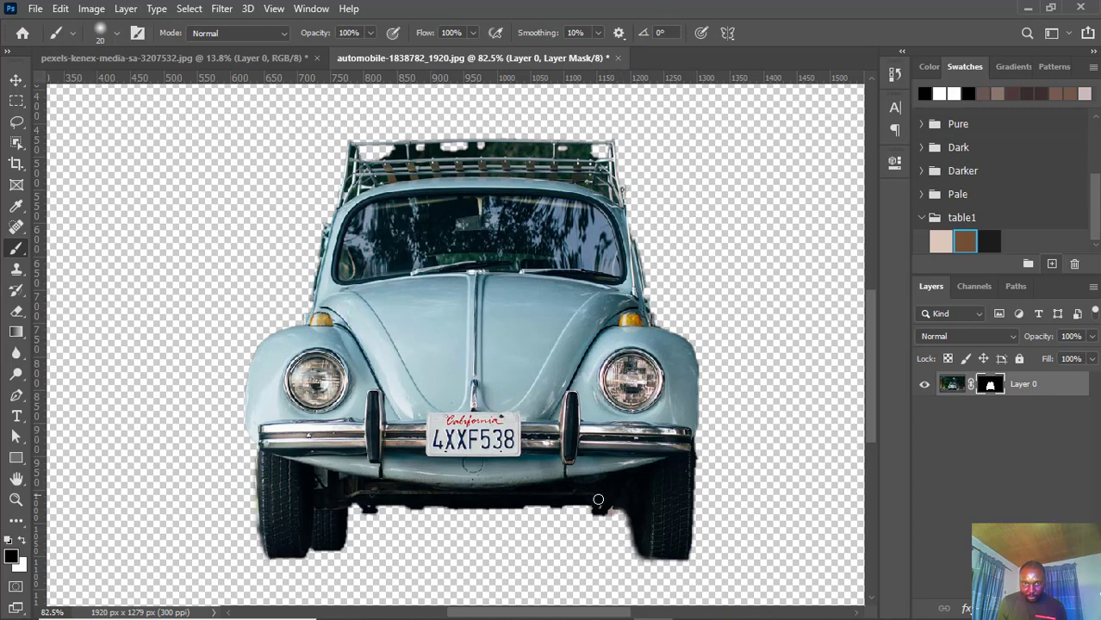
Mask out leftover background along the car's left side and between the upper rails of the roof rack
scroll(303, 216, "up", 3)
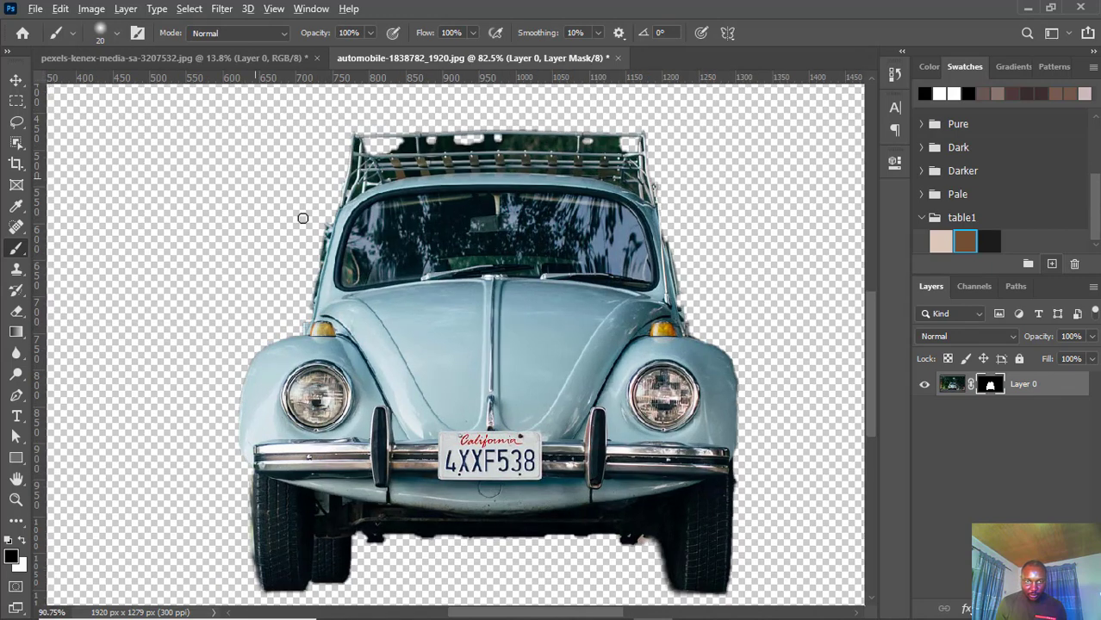
mouse_move(328, 259)
left_mouse_down()
mouse_move(314, 340)
mouse_move(329, 261)
left_mouse_up()
scroll(248, 263, "down", 4)
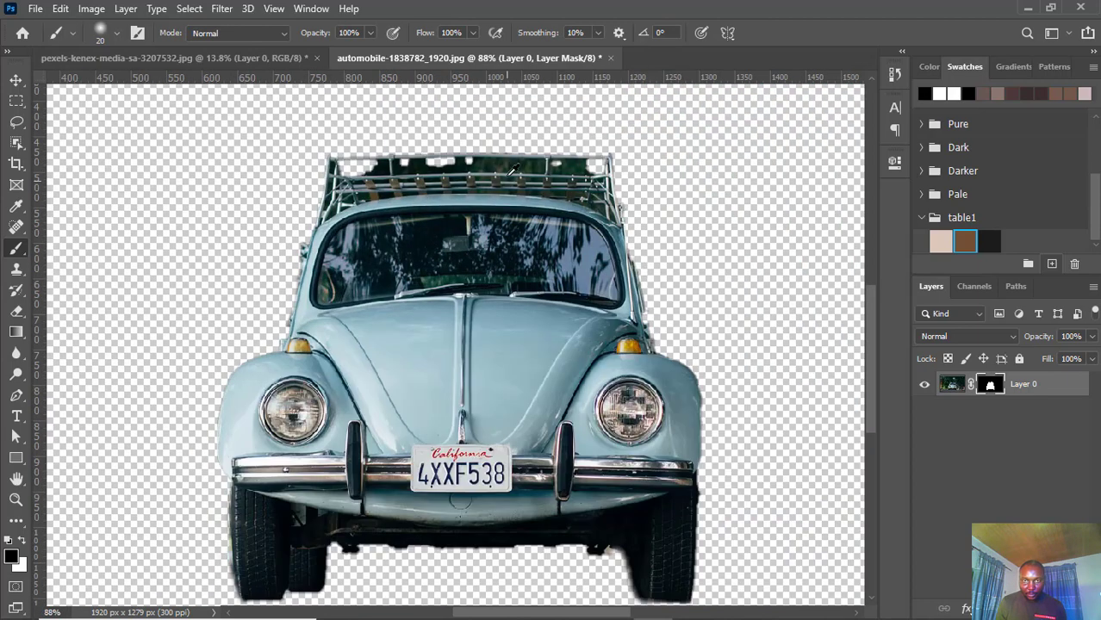
scroll(509, 164, "up", 4)
mouse_move(552, 162)
left_mouse_down()
mouse_move(331, 162)
mouse_move(552, 159)
left_mouse_up()
mouse_move(641, 163)
left_mouse_down()
mouse_move(582, 161)
mouse_move(671, 165)
left_mouse_up()
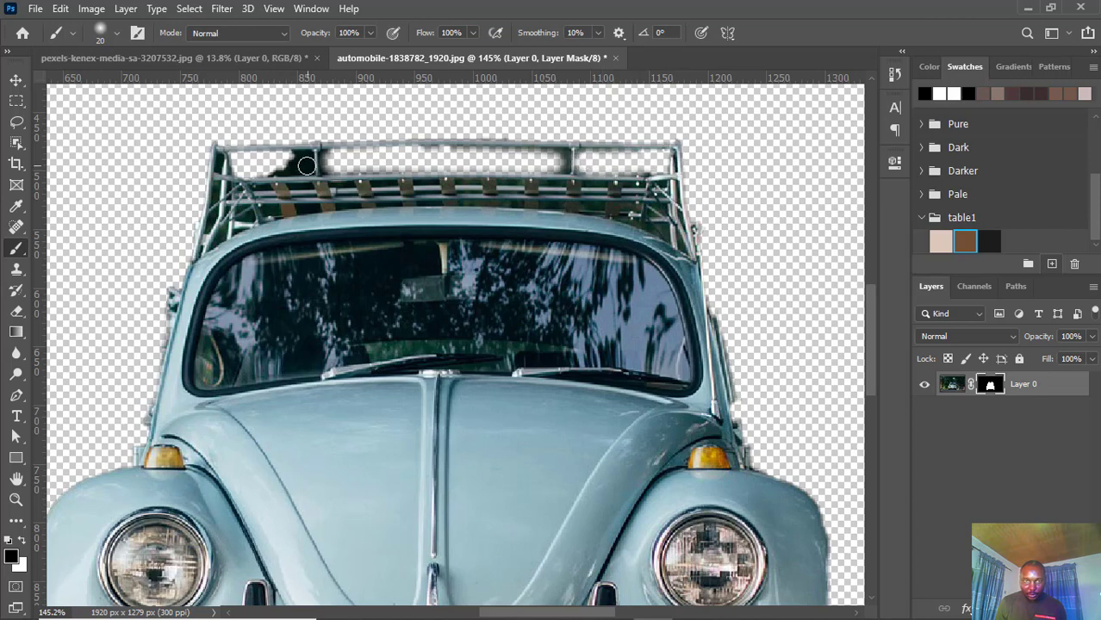
mouse_move(307, 165)
left_mouse_down()
mouse_move(259, 165)
mouse_move(301, 162)
left_mouse_up()
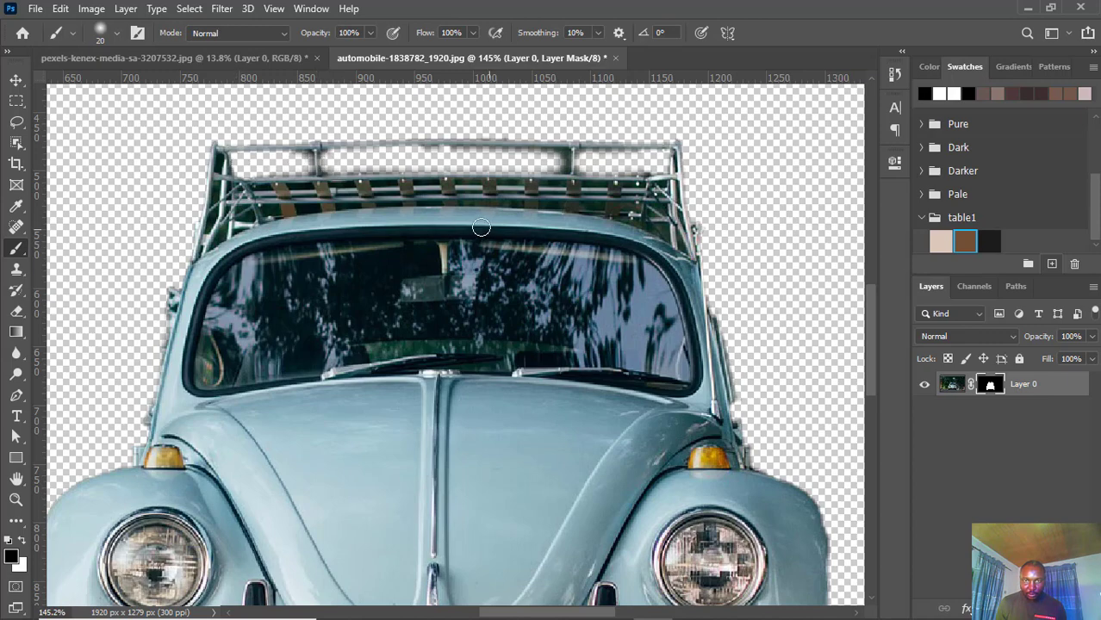
Activate the Move tool and return to the boy's photo, pexels-kenex-media-sa-3207532.jpg
scroll(480, 227, "down", 5)
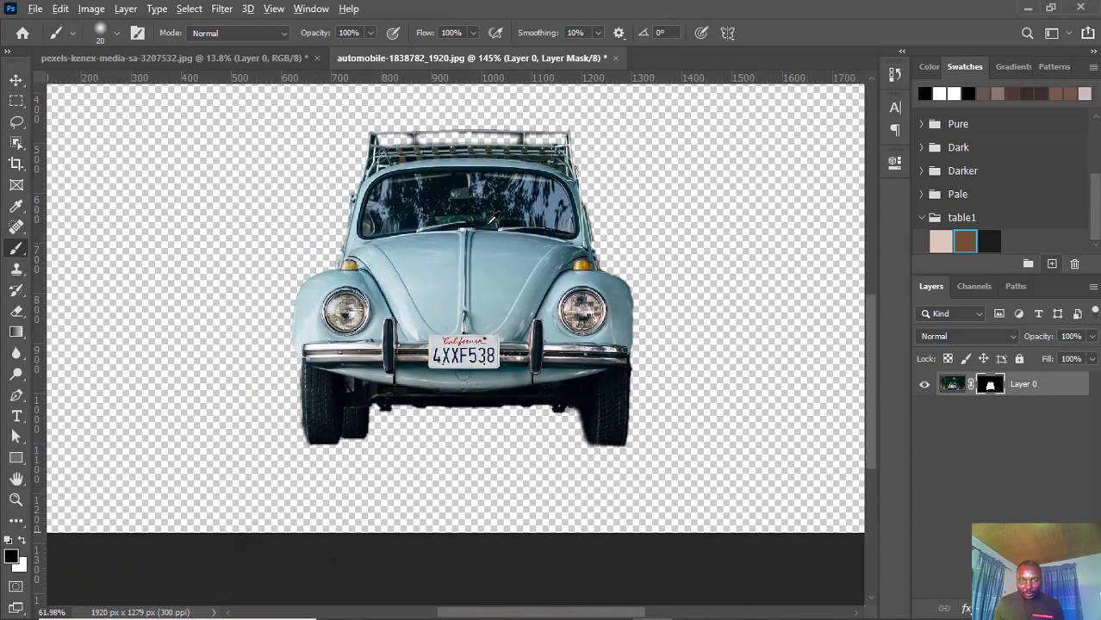
scroll(494, 220, "down", 2)
left_click(15, 81)
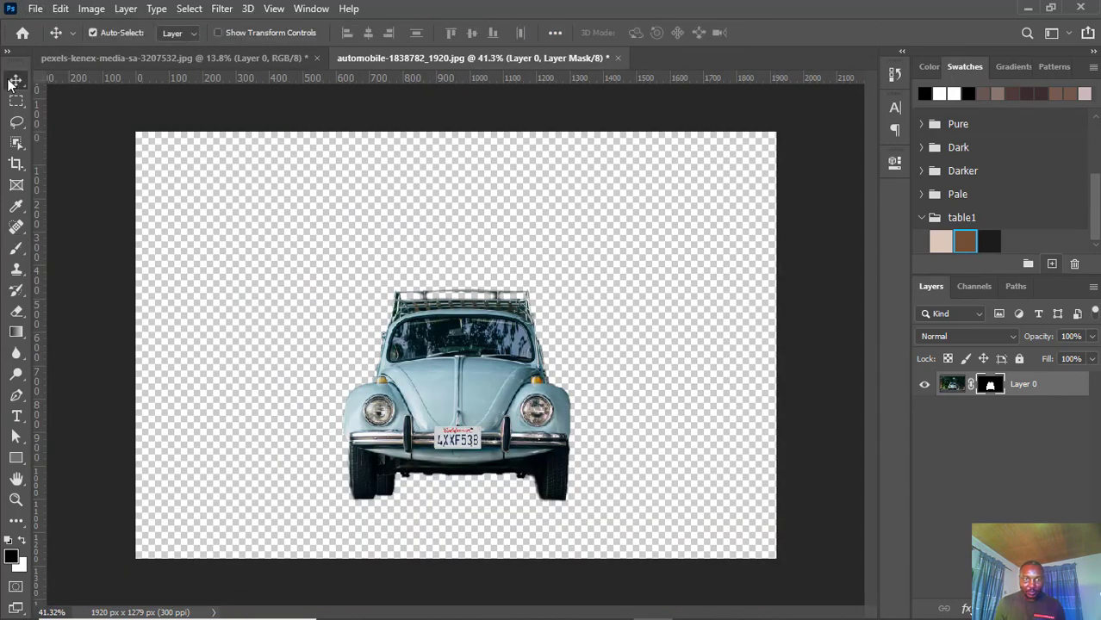
left_click(234, 57)
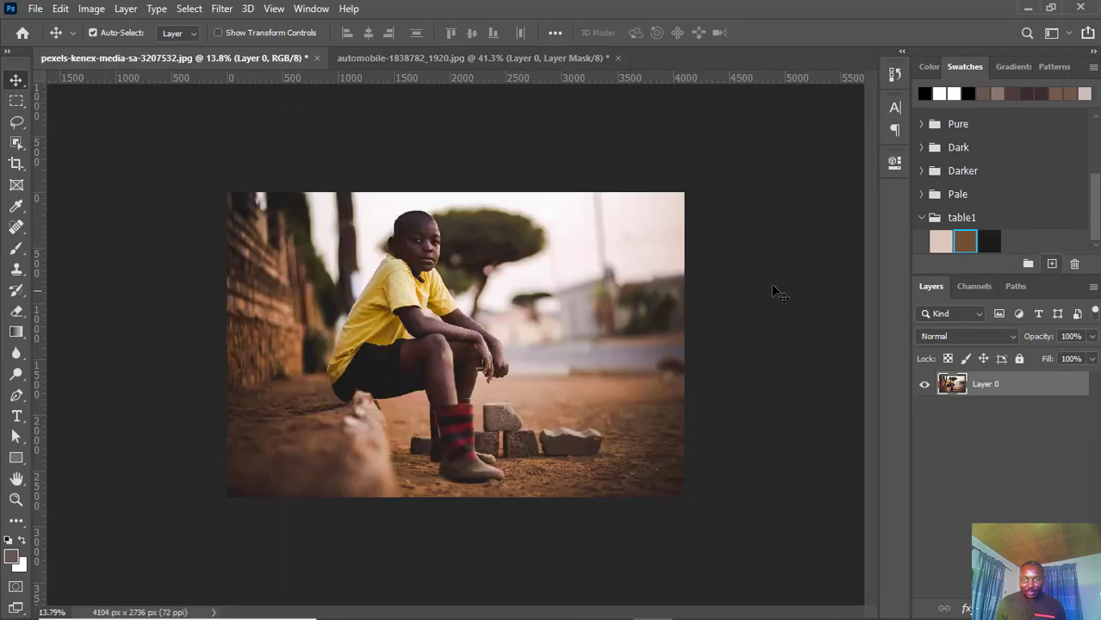
Convert the masked car layer in automobile-1838782_1920.jpg to a smart object and bring it into the boy's photo beside his hands
left_click(436, 57)
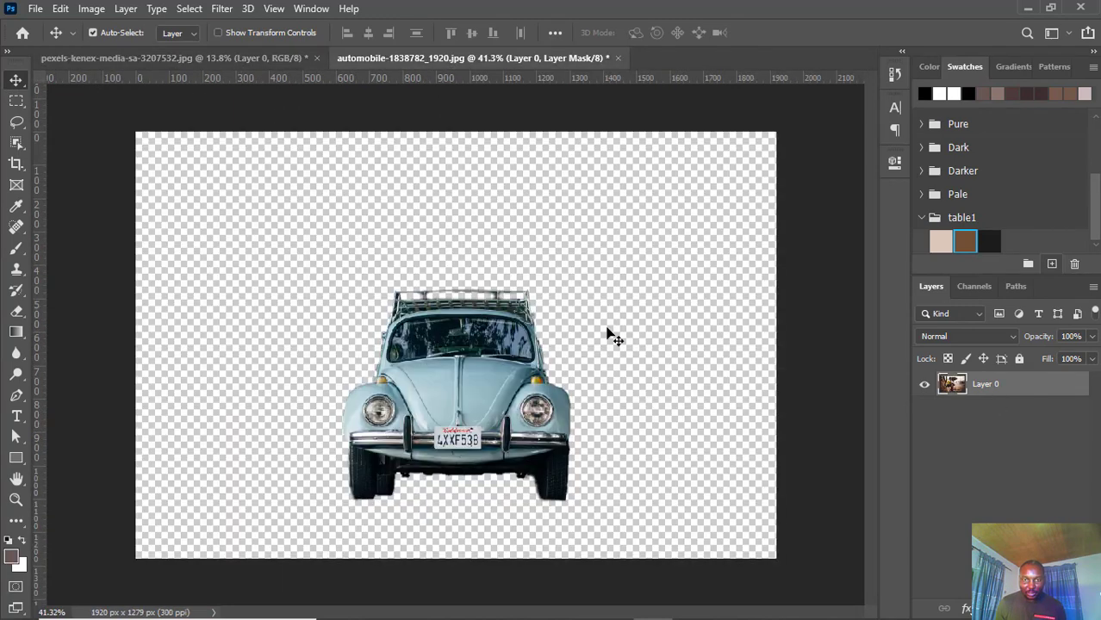
left_click_drag(516, 392, 475, 304)
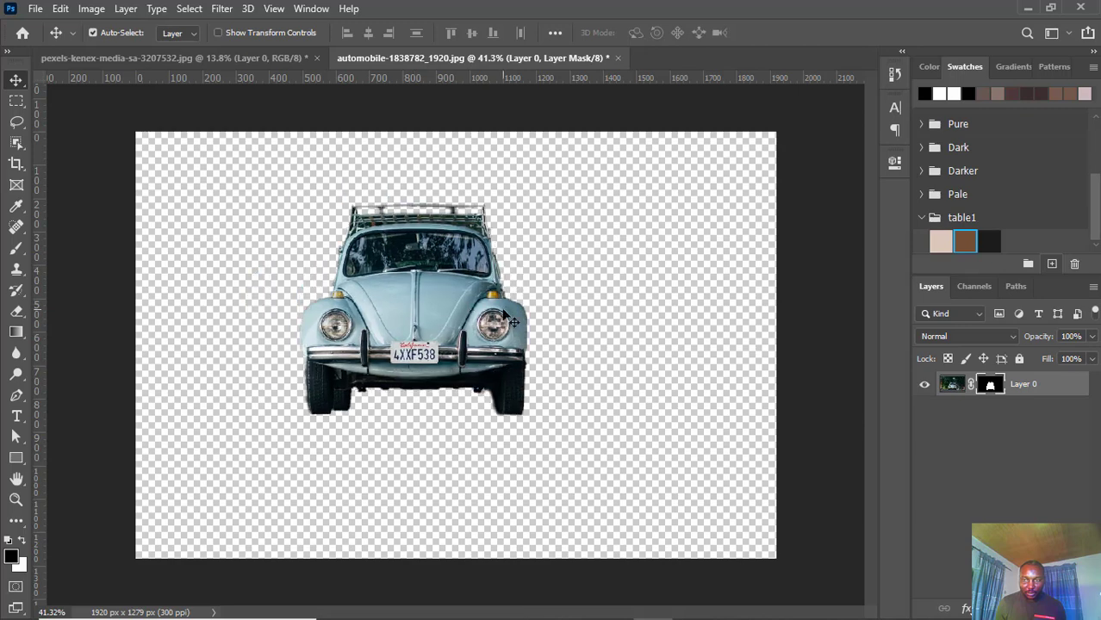
right_click(1004, 389)
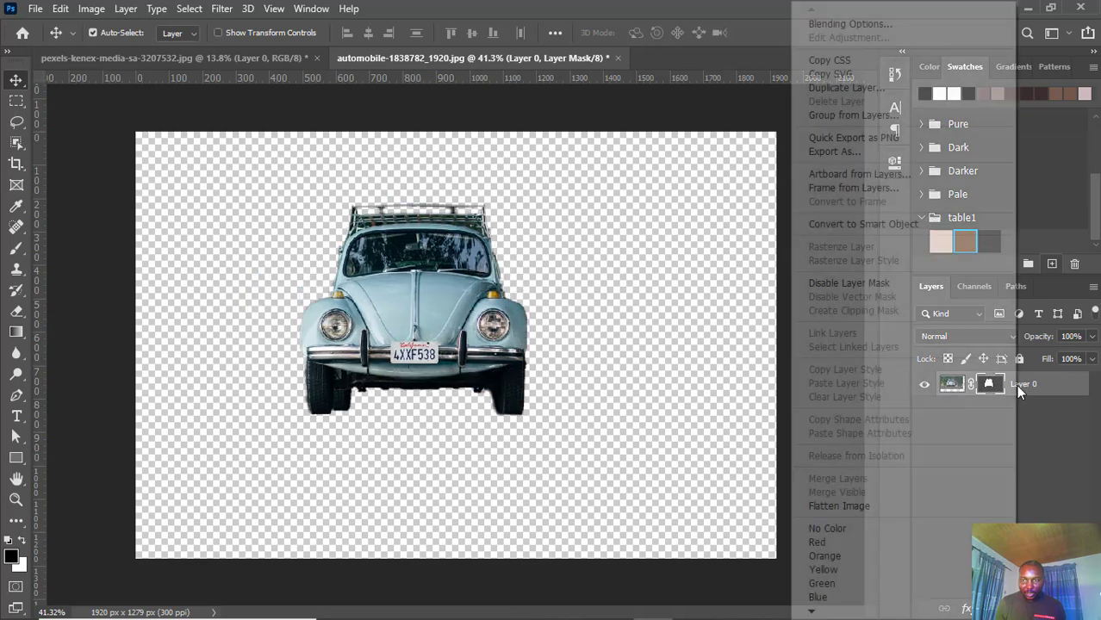
left_click(857, 224)
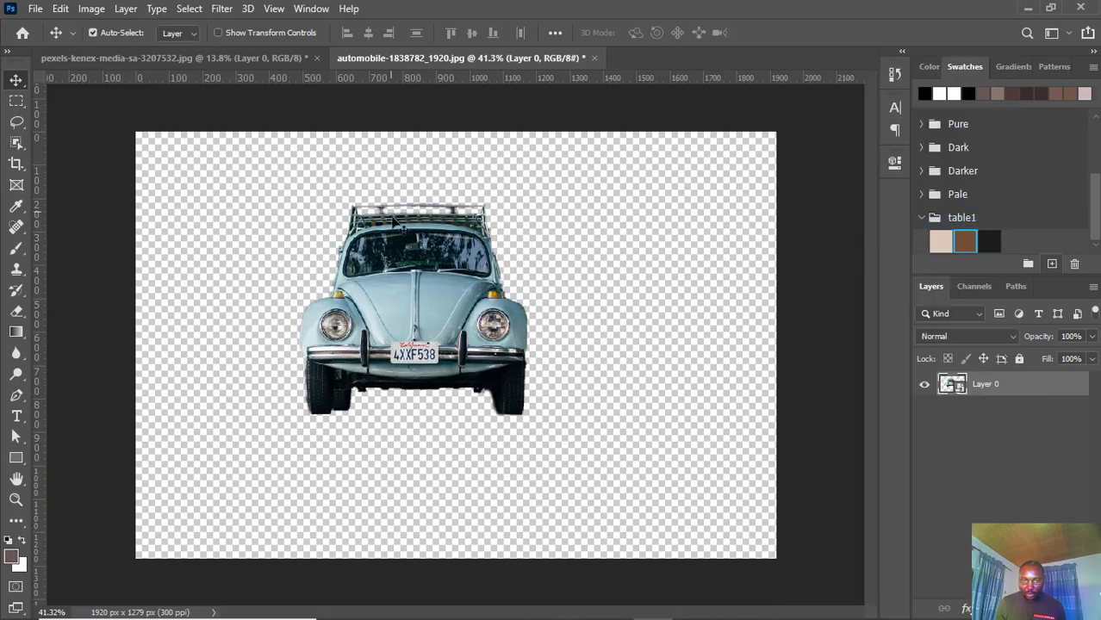
left_click_drag(400, 276, 472, 327)
left_click_drag(559, 340, 541, 373)
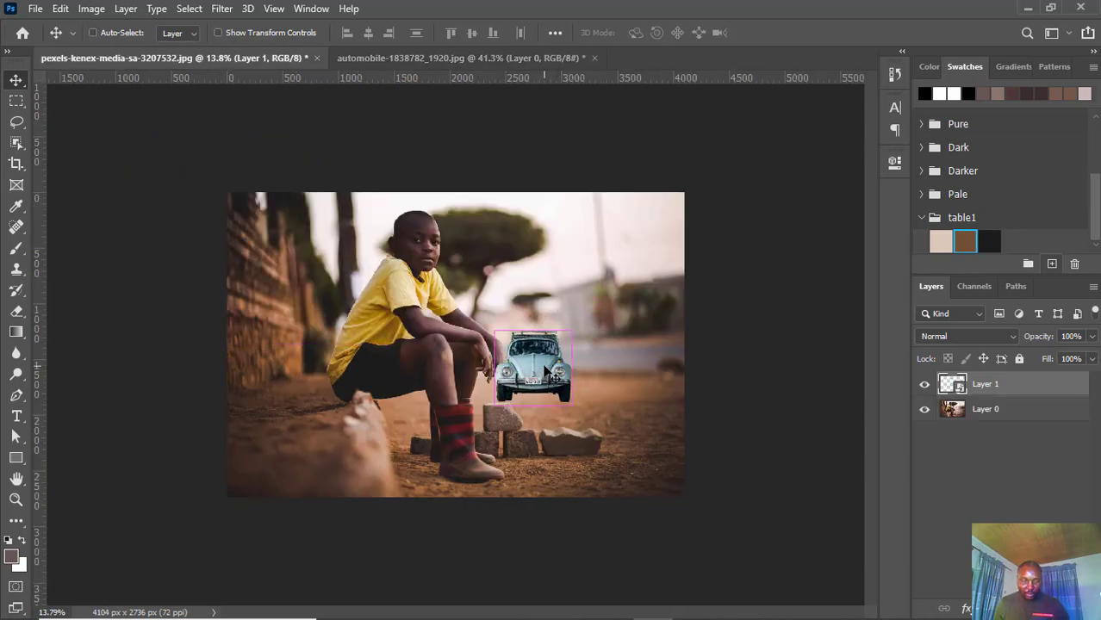
Scale the car up proportionally to about 2243% and position it beside the boy, extending past the photo's right edge
key("ctrl+t")
left_click_drag(567, 338, 706, 204)
left_click_drag(633, 294, 539, 363)
left_click_drag(610, 272, 707, 177)
left_click_drag(551, 317, 568, 293)
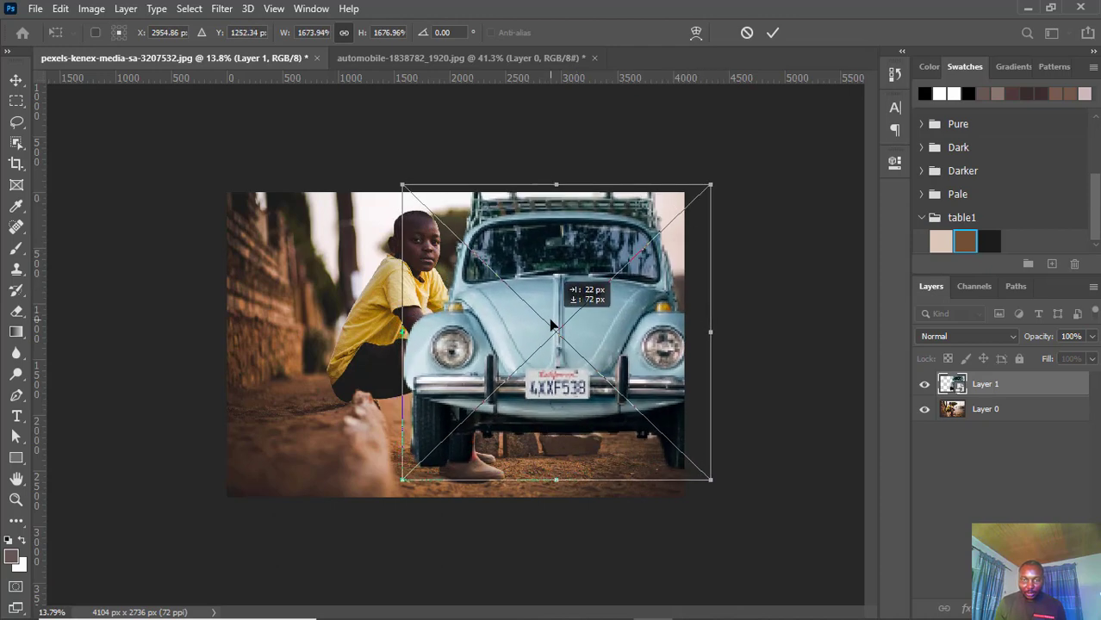
left_click_drag(715, 184, 733, 160)
left_click_drag(645, 253, 617, 285)
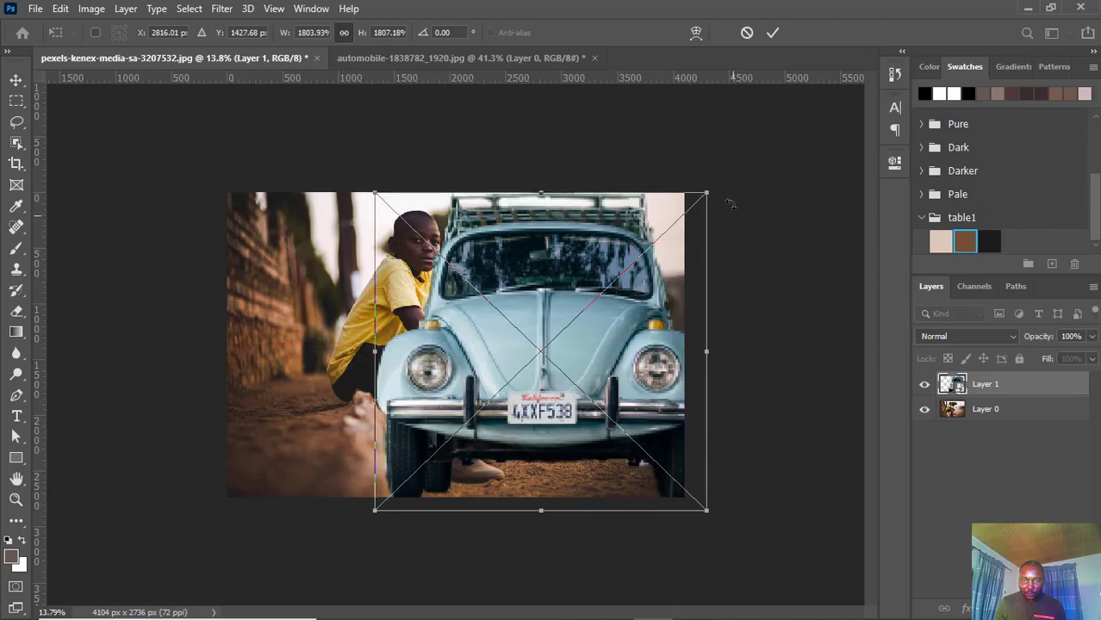
left_click_drag(701, 199, 831, 115)
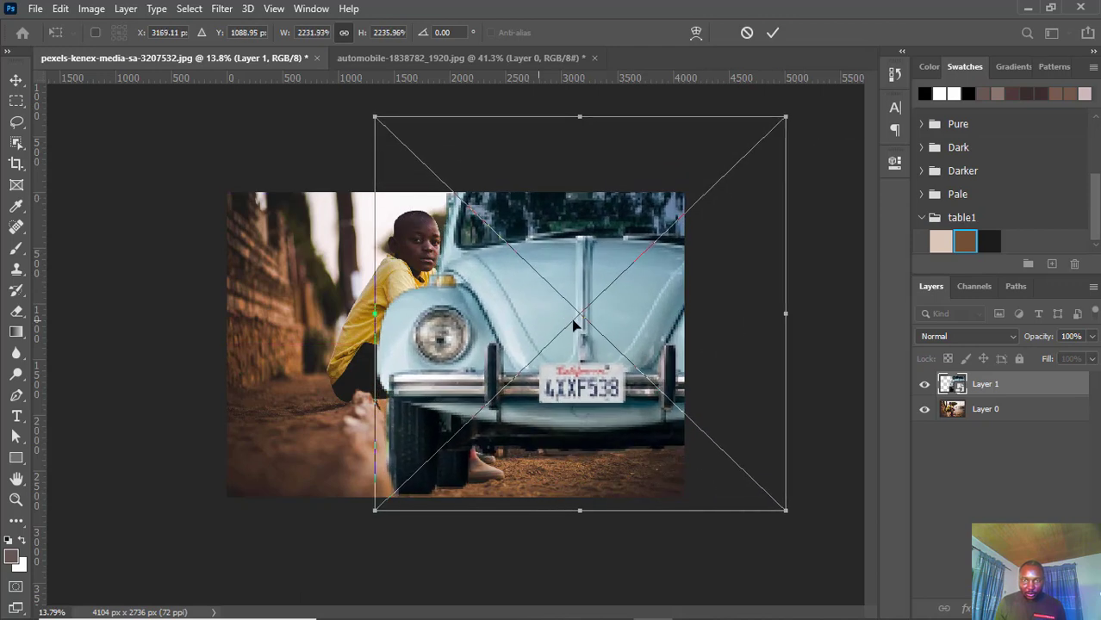
left_click_drag(536, 325, 585, 333)
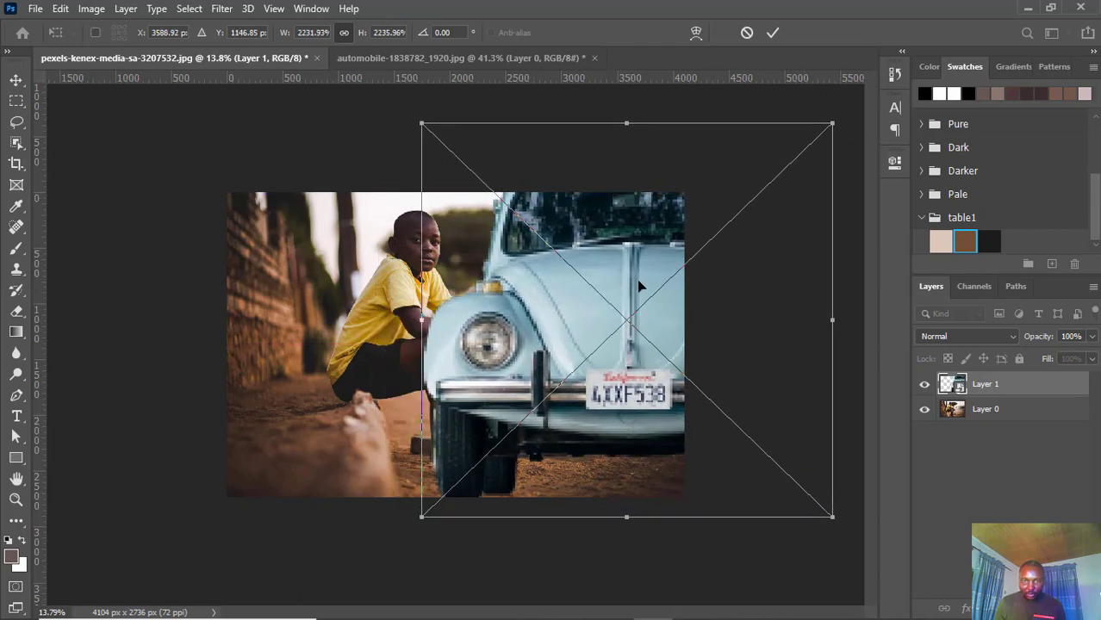
left_click_drag(423, 127, 419, 121)
left_click(773, 34)
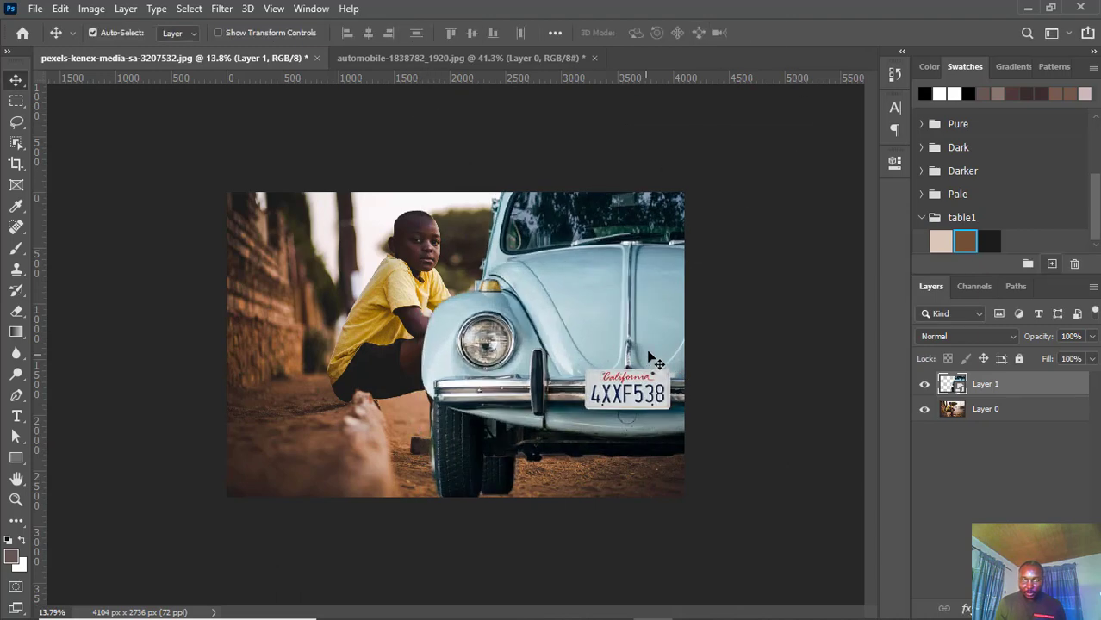
Hide the car layer, select the boy on Layer 0 with the Object Selection tool and copy him to a new layer
left_click(924, 385)
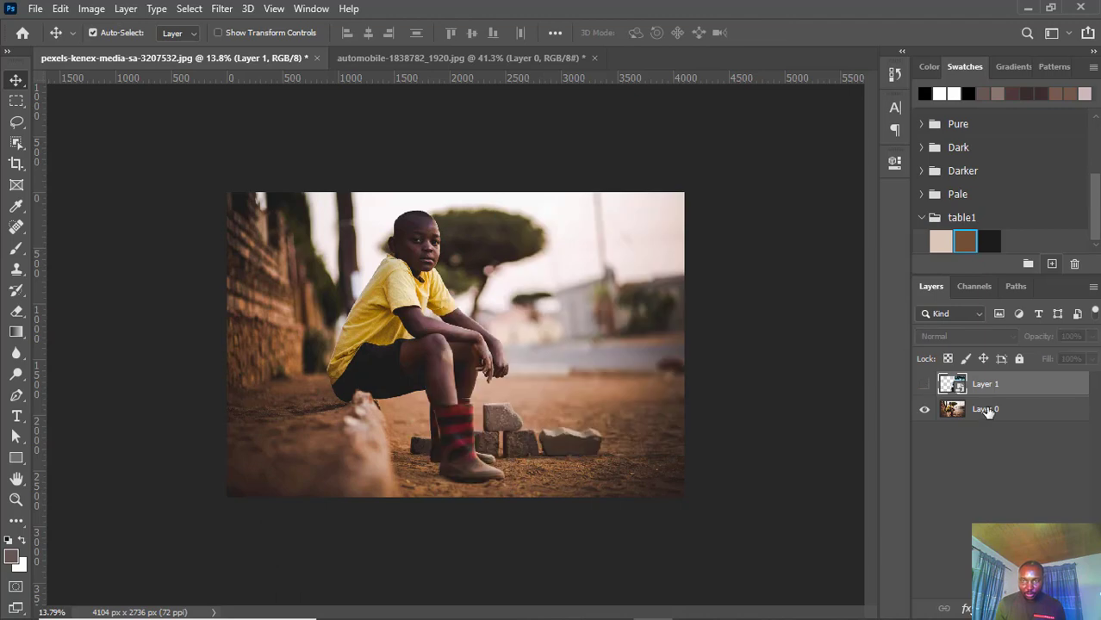
left_click(967, 410)
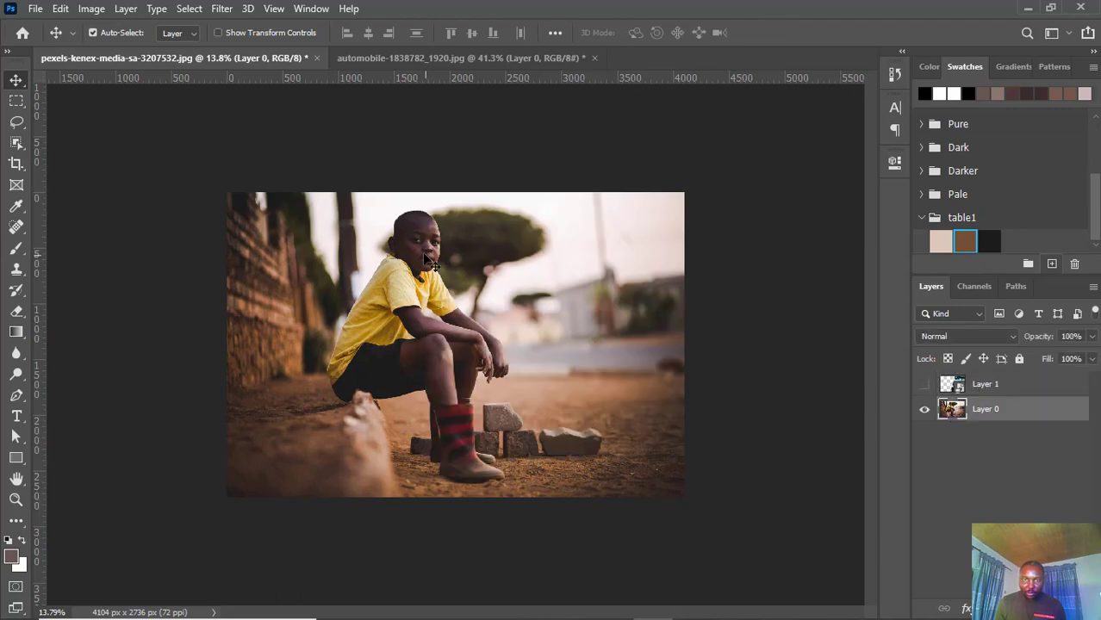
scroll(451, 345, "up", 3)
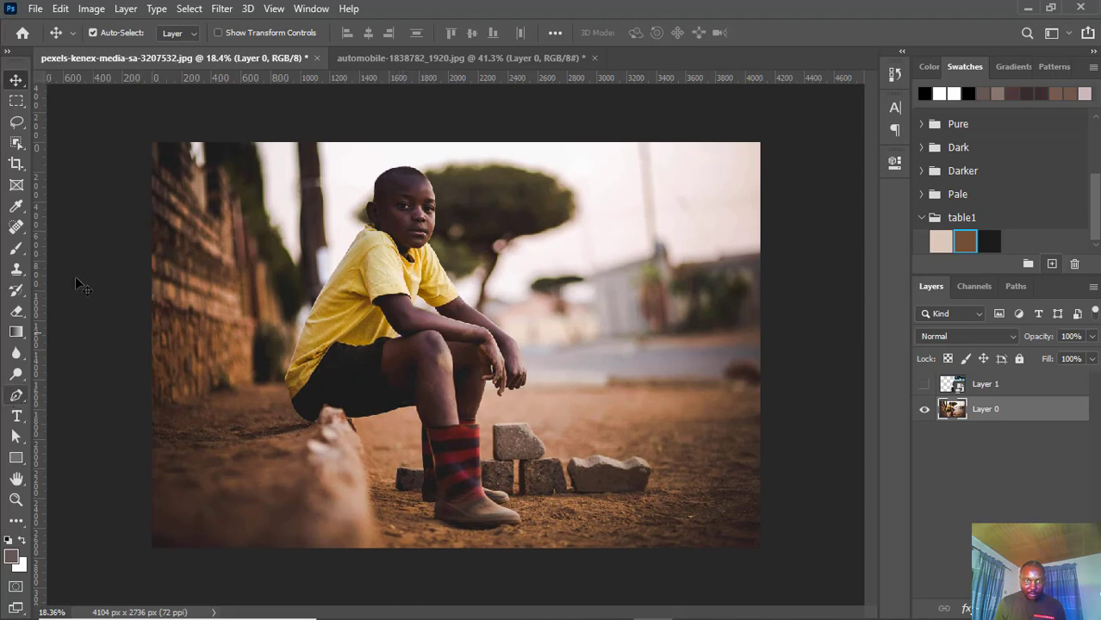
left_click(16, 395)
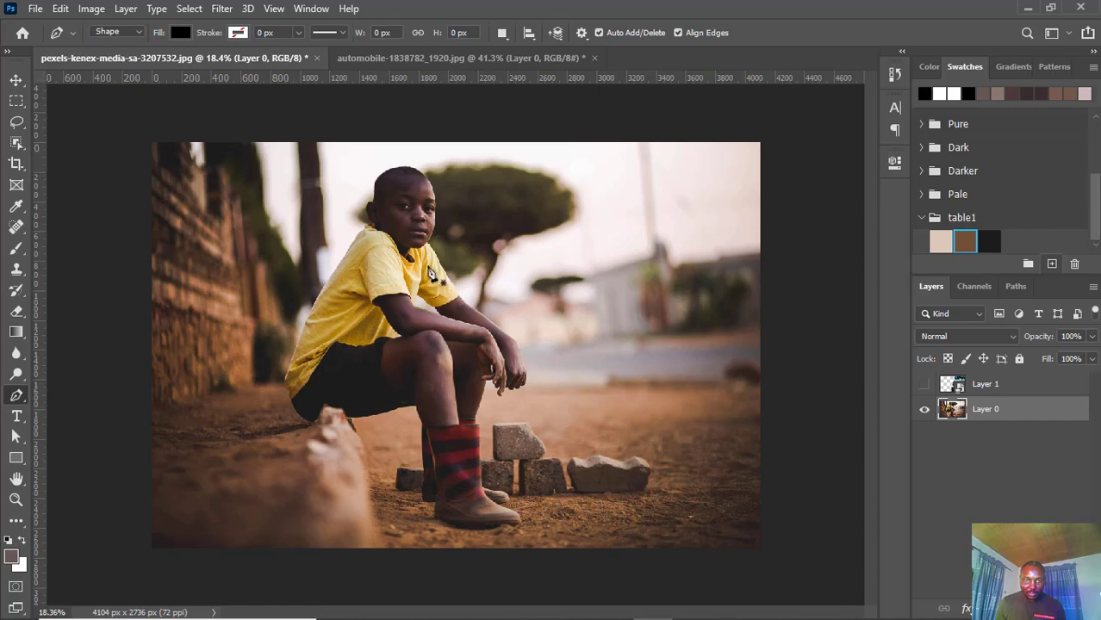
left_click(17, 144)
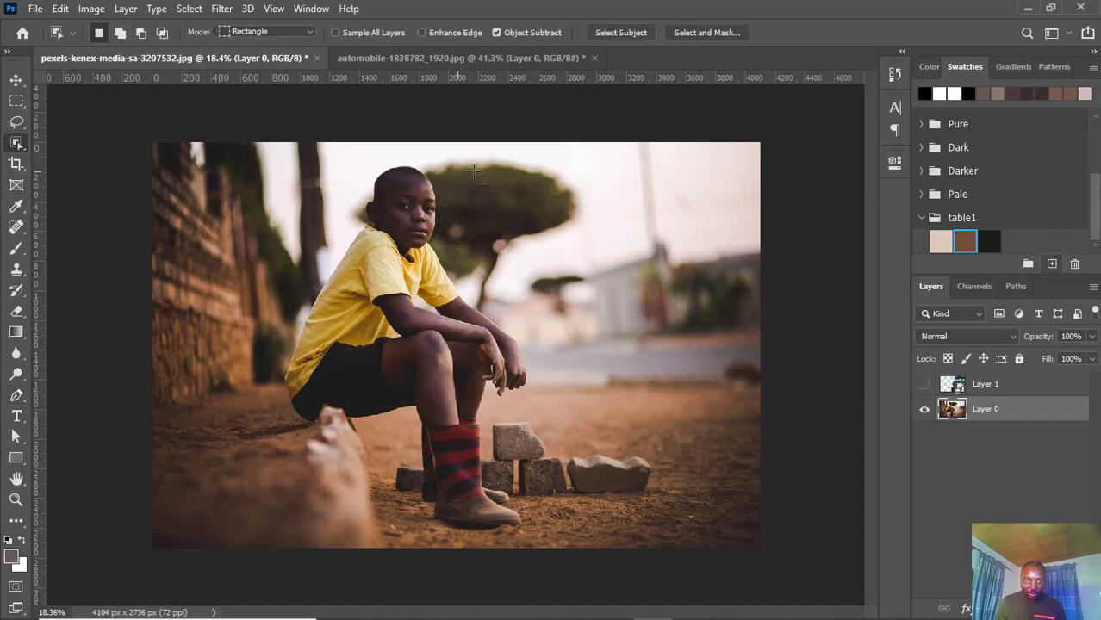
left_click_drag(540, 157, 279, 532)
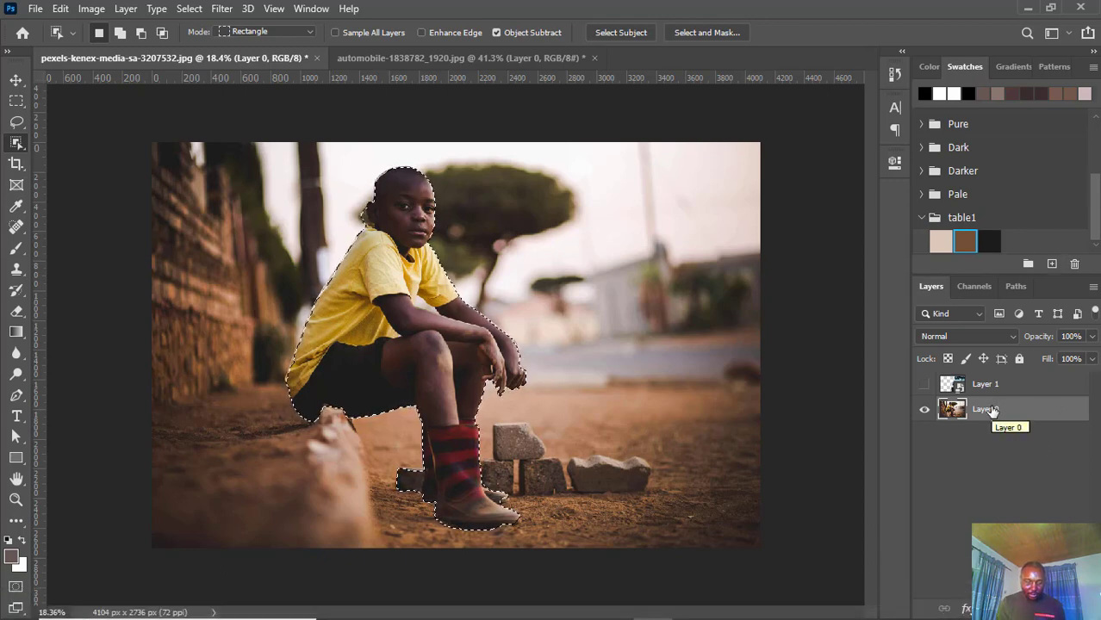
key("ctrl+j")
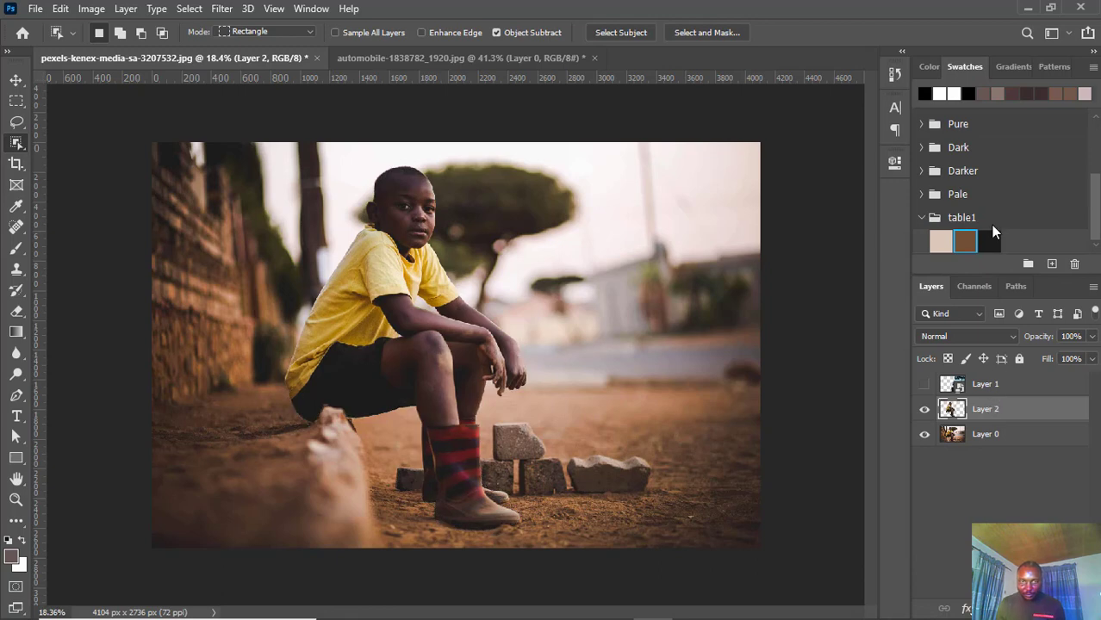
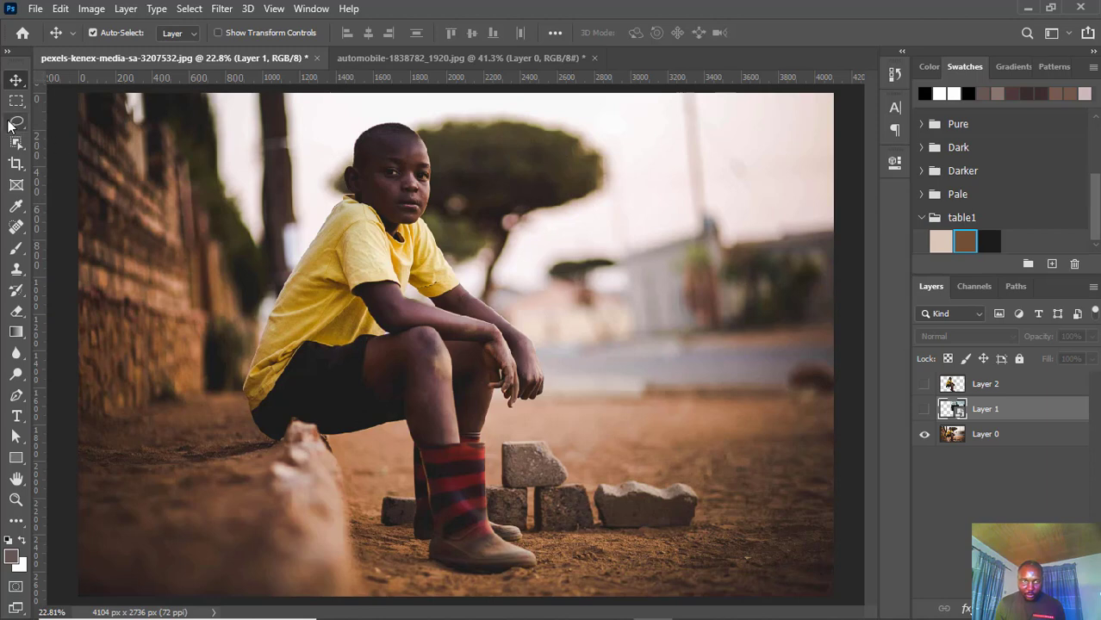
Select the stone blocks beside the boots on Layer 0 with the Object Selection tool and copy them to a new layer
left_click(16, 142)
key("alt+bracketleft")
left_click_drag(737, 414, 485, 538)
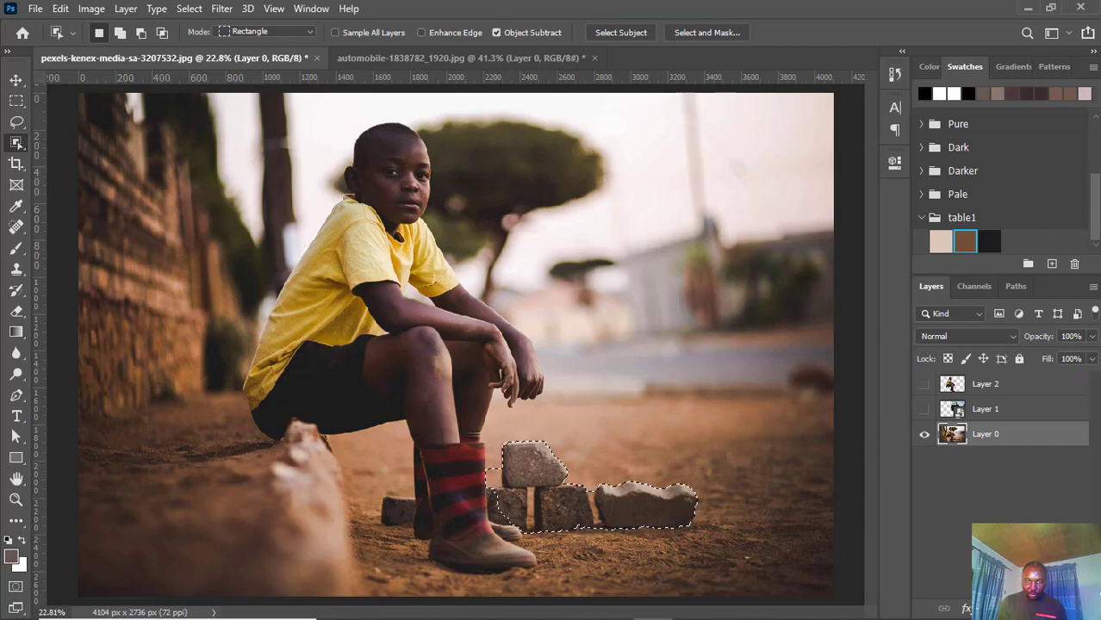
key("ctrl+j")
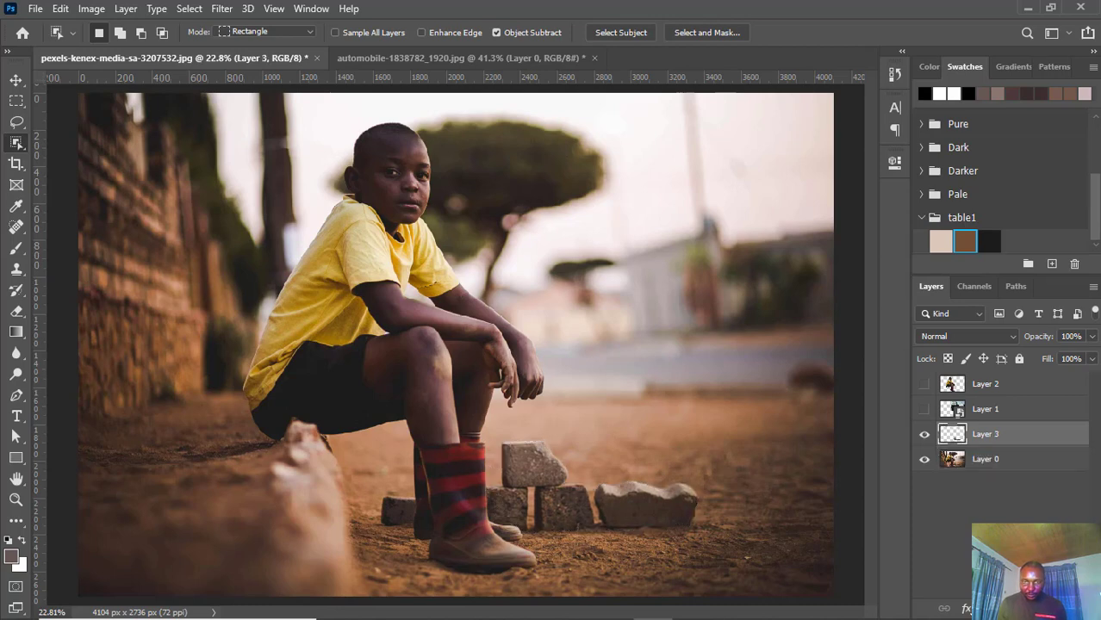
Activate the Move tool and make the car layer and the boy's cutout layer visible again
left_click(15, 79)
left_click(924, 408)
left_click(925, 384)
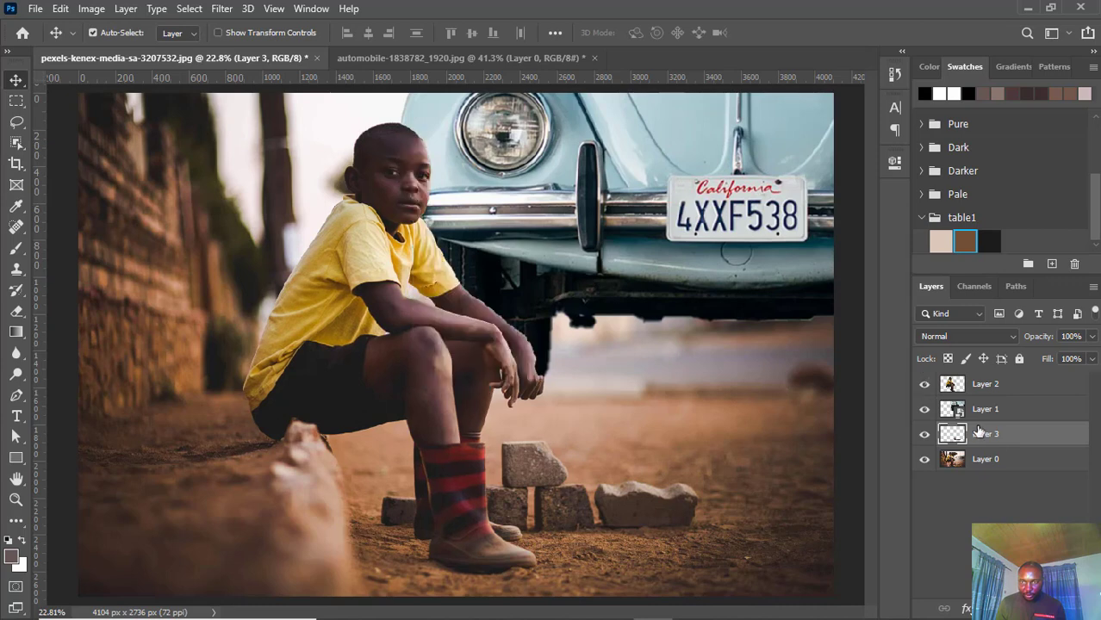
Scale the car down proportionally to about 1934% and lower it behind the boy so its tyres approach the ground
scroll(541, 205, "down", 3)
left_click_drag(593, 235, 580, 302)
key("ctrl")
key("ctrl+t")
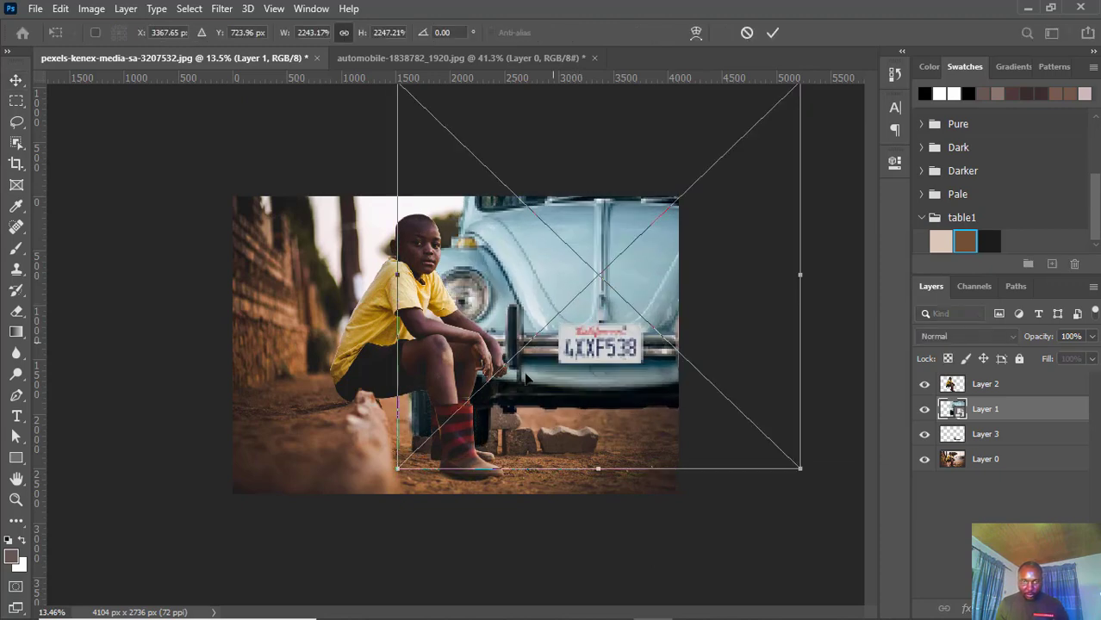
left_click_drag(396, 470, 460, 413)
left_click_drag(609, 309, 557, 346)
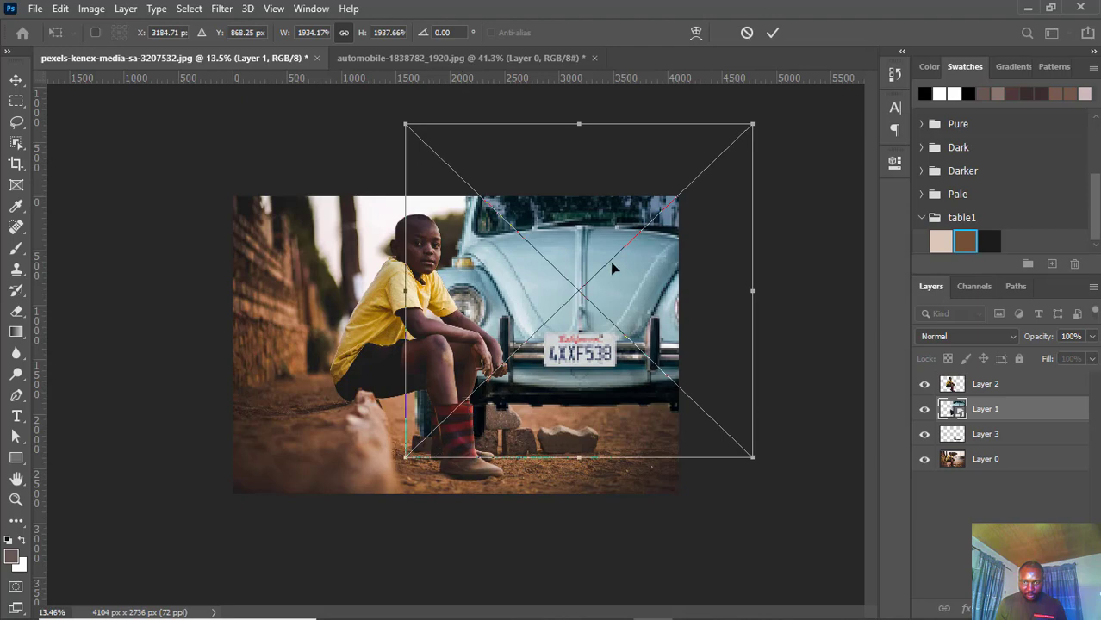
left_click(773, 32)
left_click_drag(546, 302, 545, 315)
Move the stone blocks layer above the car layer and shift the car right, revealing more of its headlight
left_click(1021, 436)
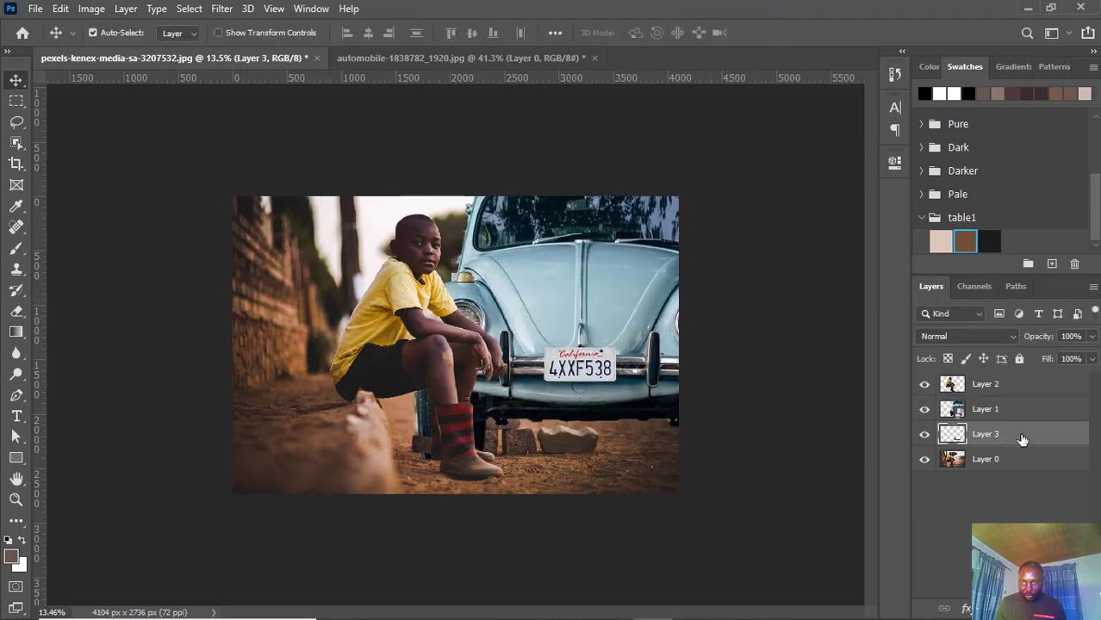
left_click_drag(1020, 439, 1012, 401)
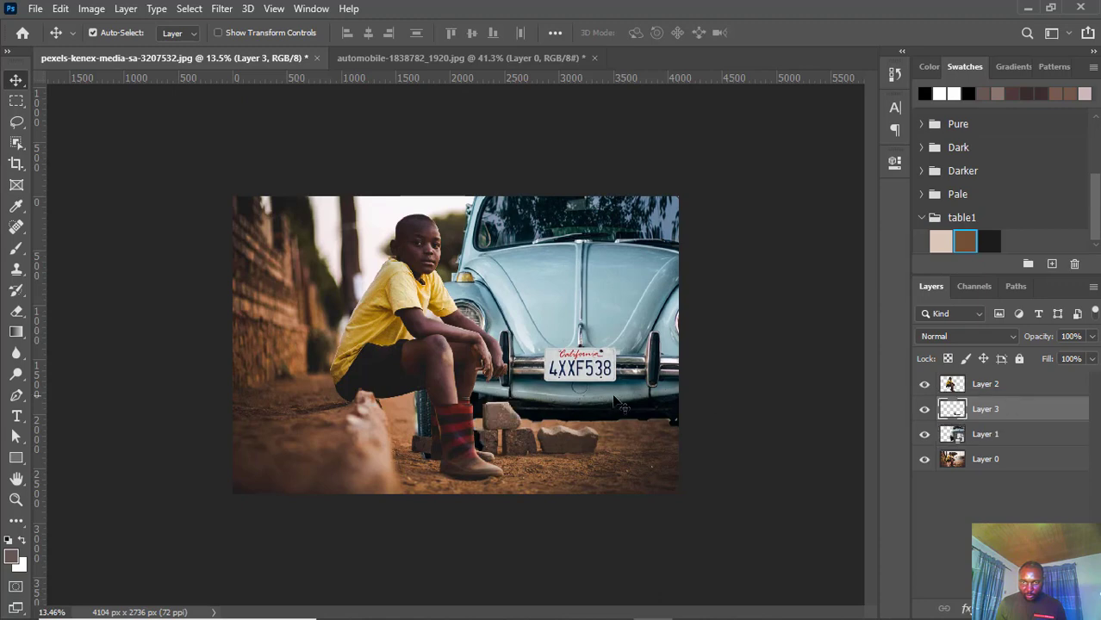
left_click_drag(537, 352, 565, 352)
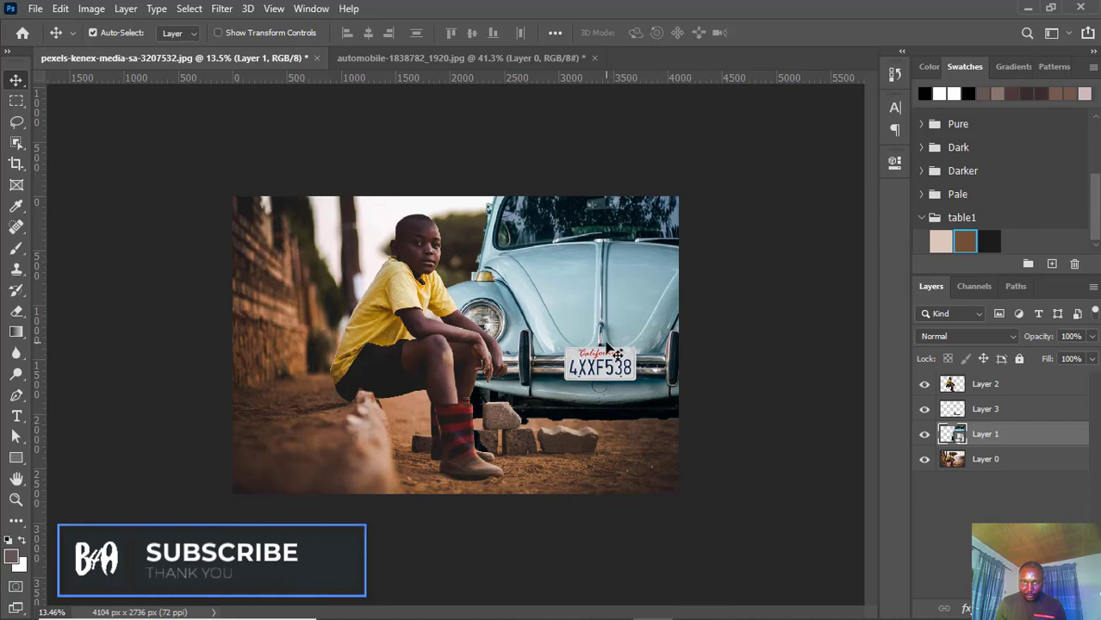
Nudge the car slightly further right, away from the boy's arms
key("ctrl+plus")
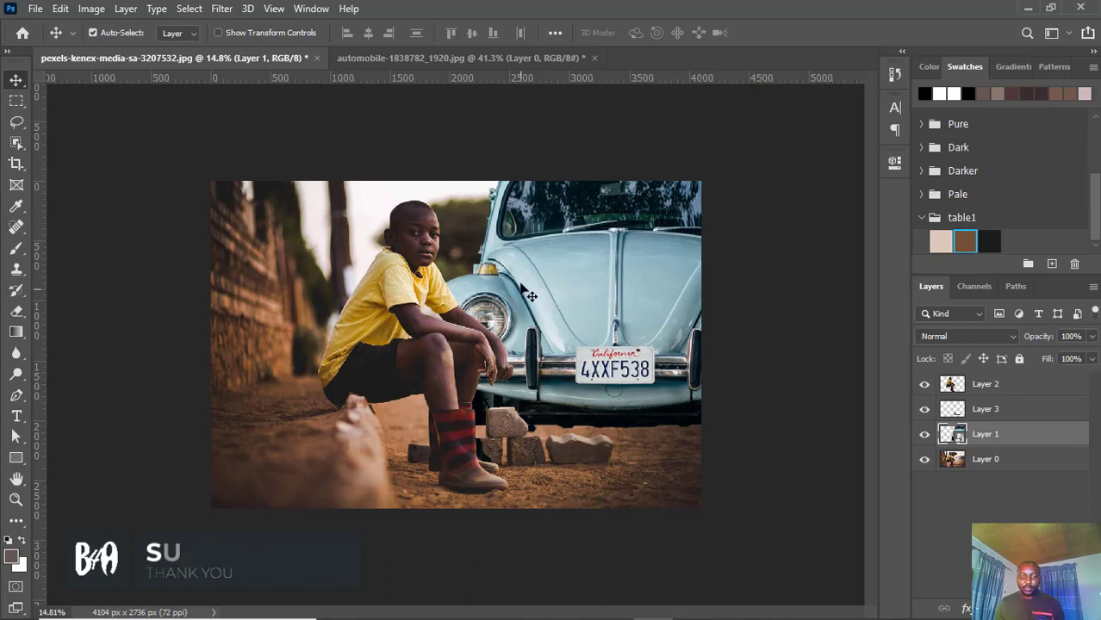
key("ctrl+0")
key("ctrl+minus")
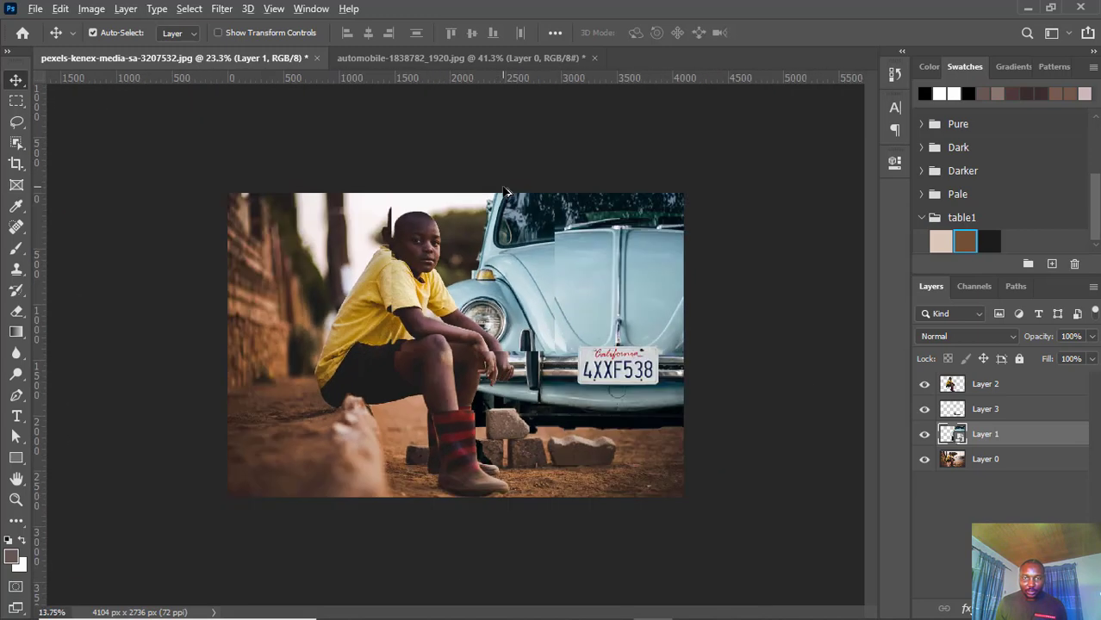
key("ctrl+plus")
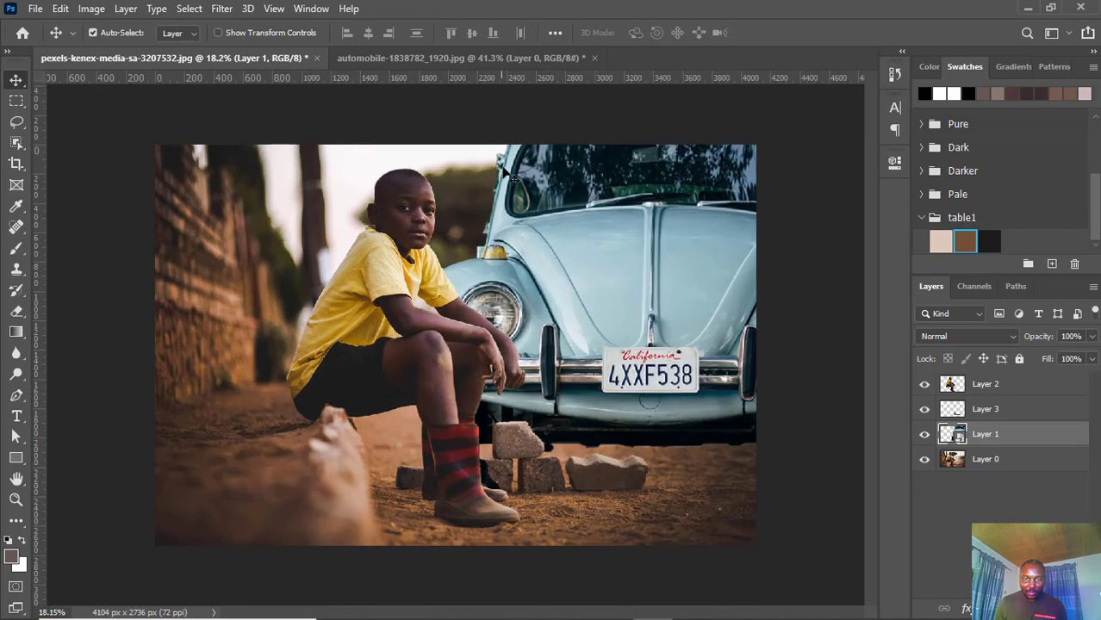
key("ctrl+minus")
key("ctrl+minus")
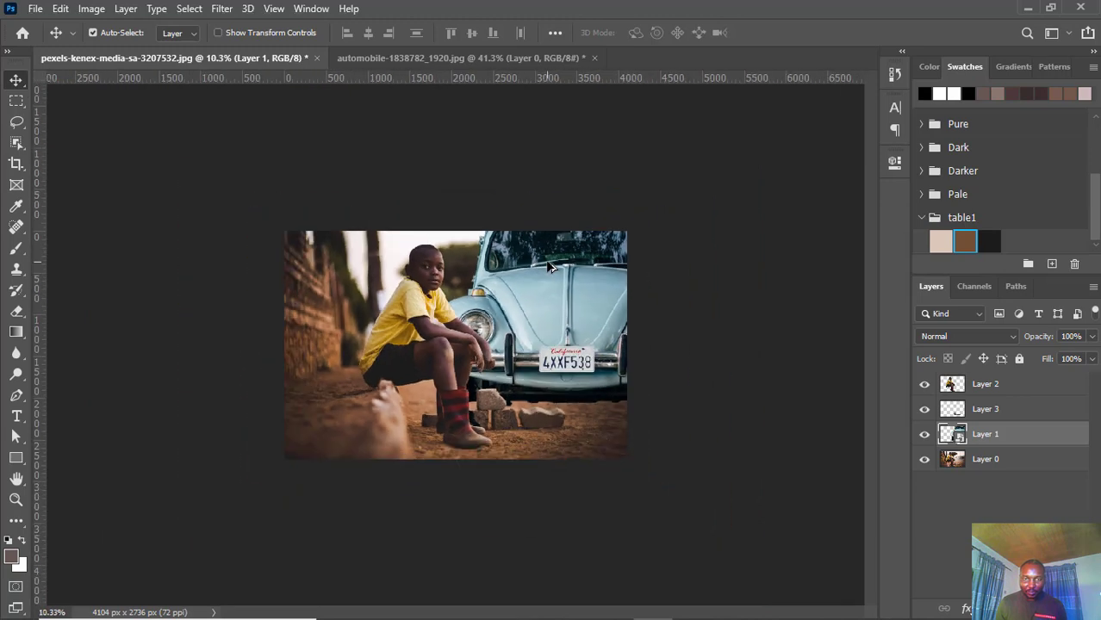
key("ctrl+plus")
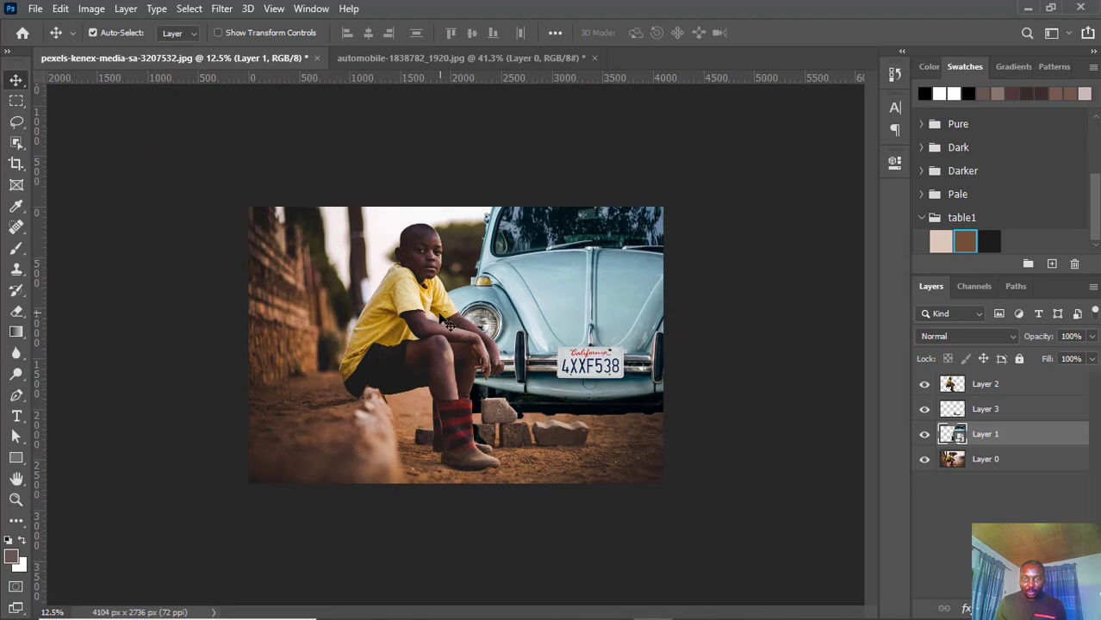
mouse_move(566, 303)
left_mouse_down()
mouse_move(576, 295)
mouse_move(567, 303)
left_mouse_up()
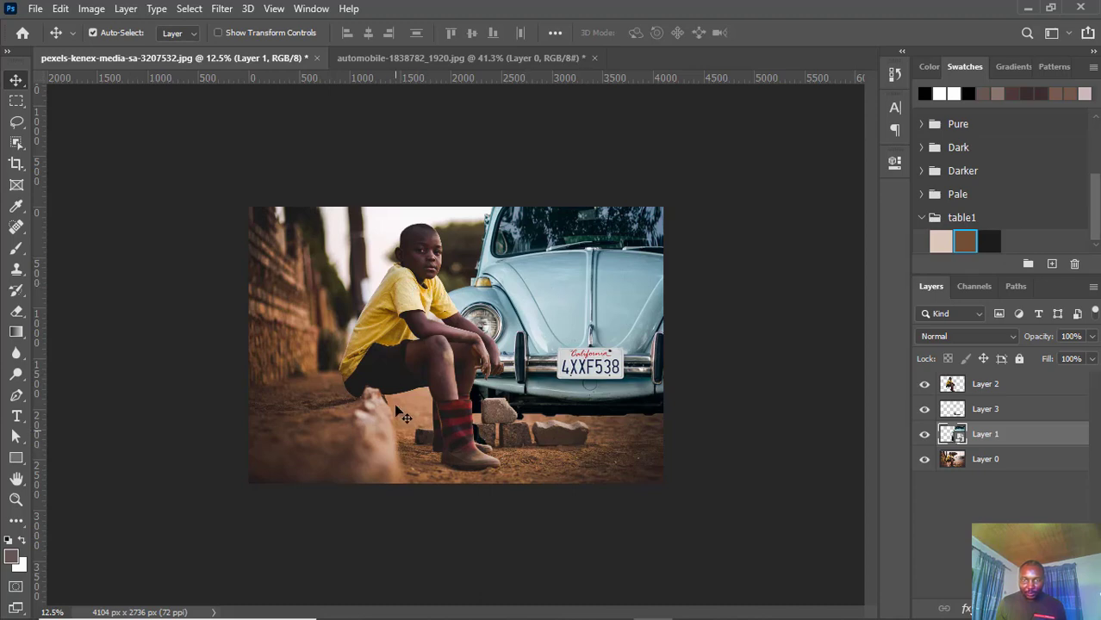
left_click_drag(560, 288, 569, 288)
scroll(419, 331, "up", 2)
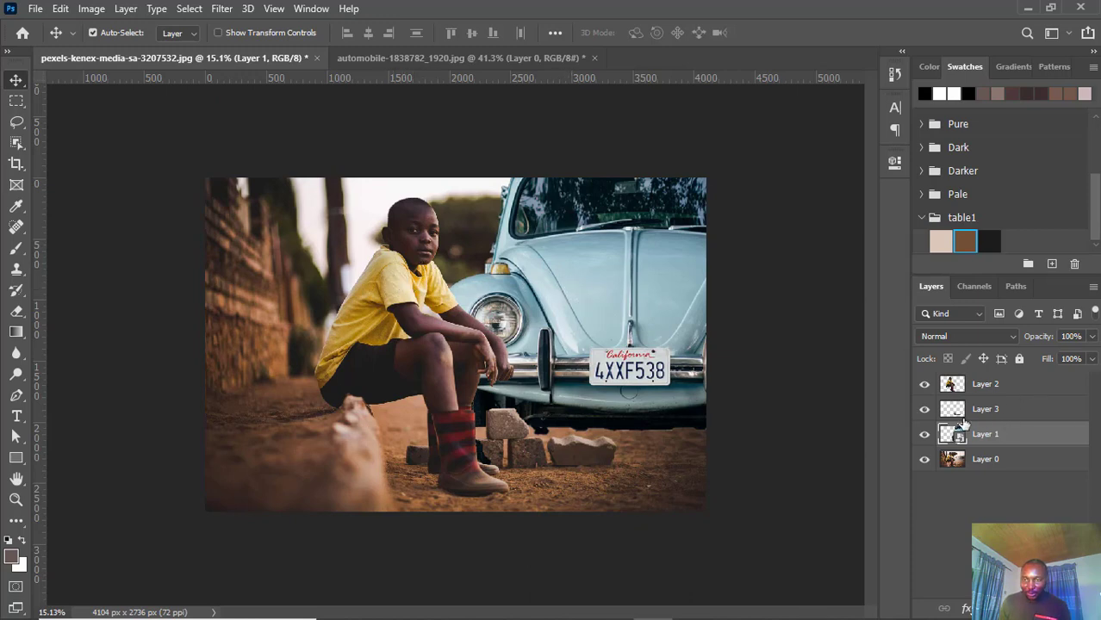
Hide the stone blocks layer and the car layer, and select the boy's cutout layer
left_click(926, 414)
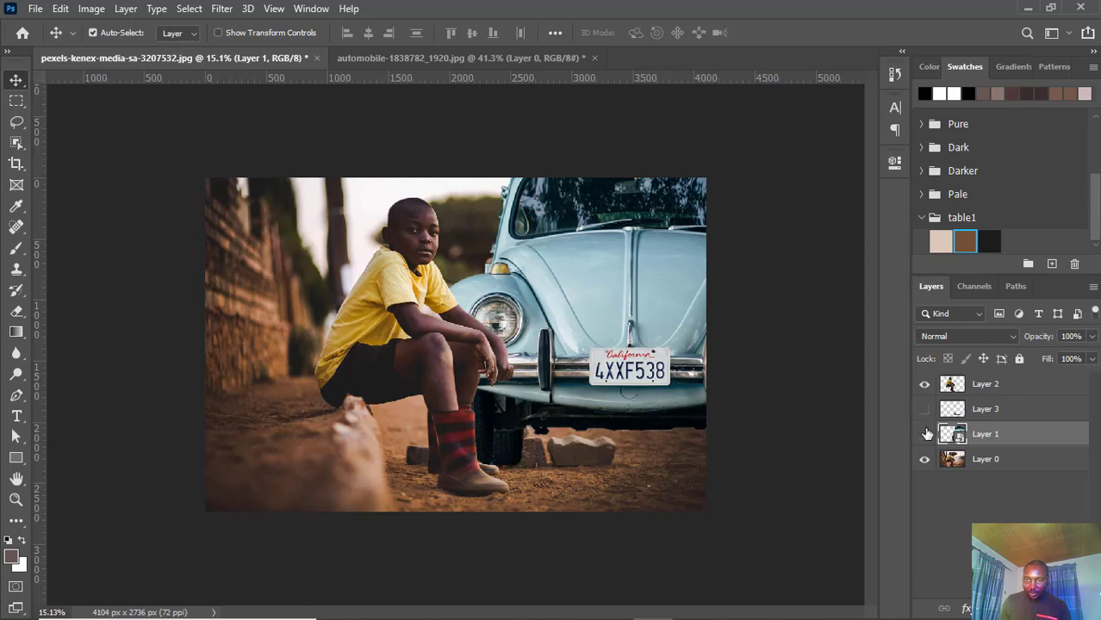
left_click(926, 435)
left_click(472, 347)
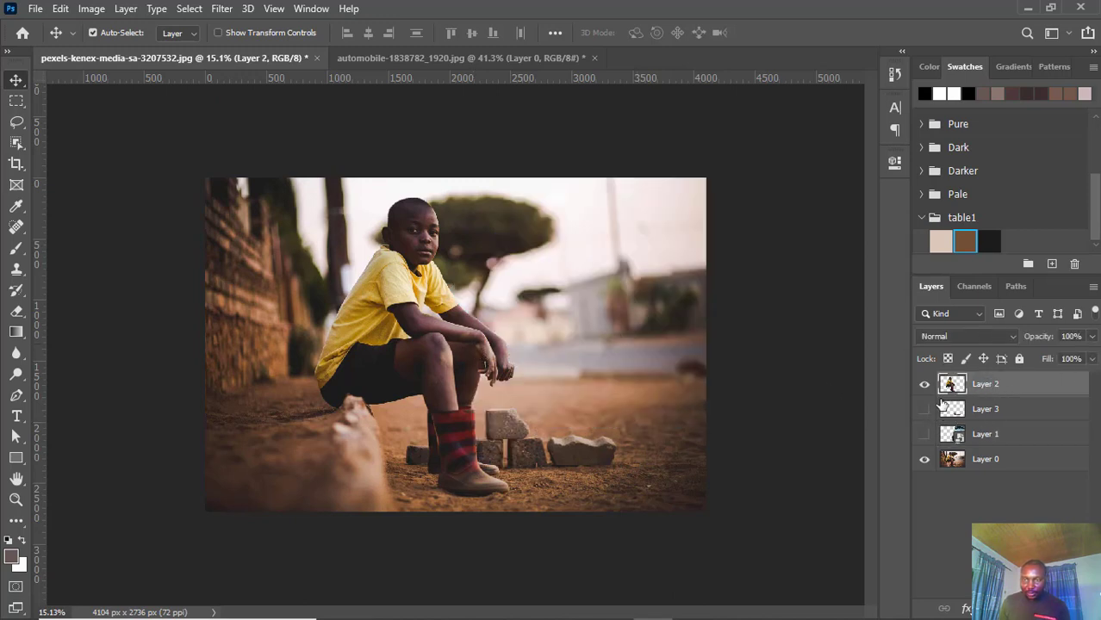
Hide the boy's cutout layer and select the original photo layer, leaving it as the only visible layer
left_click(952, 462)
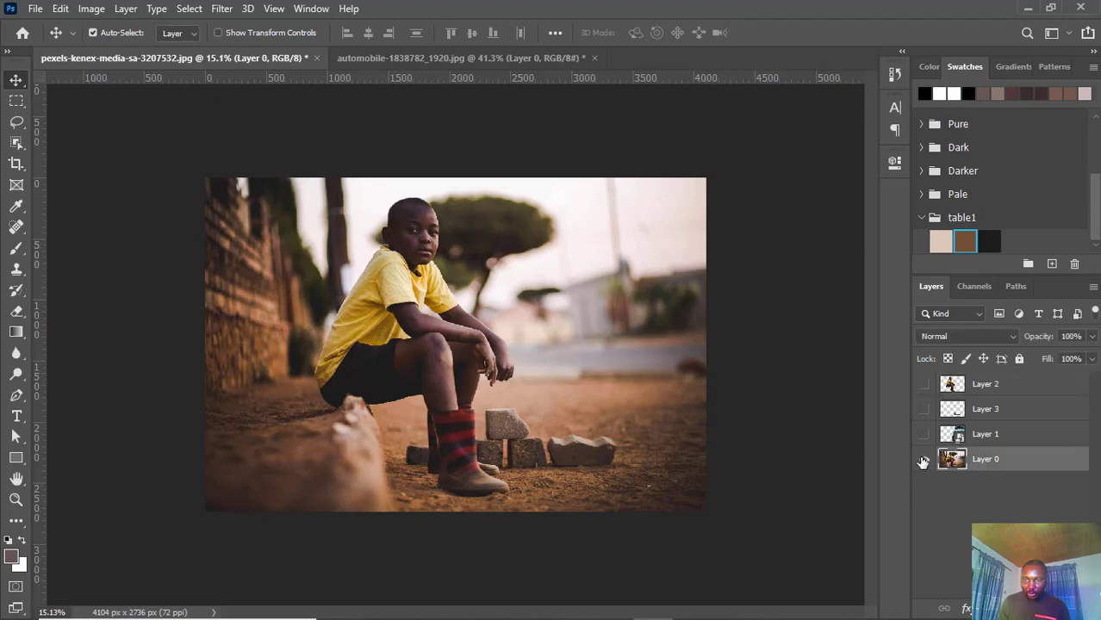
left_click(924, 460)
left_click(925, 460)
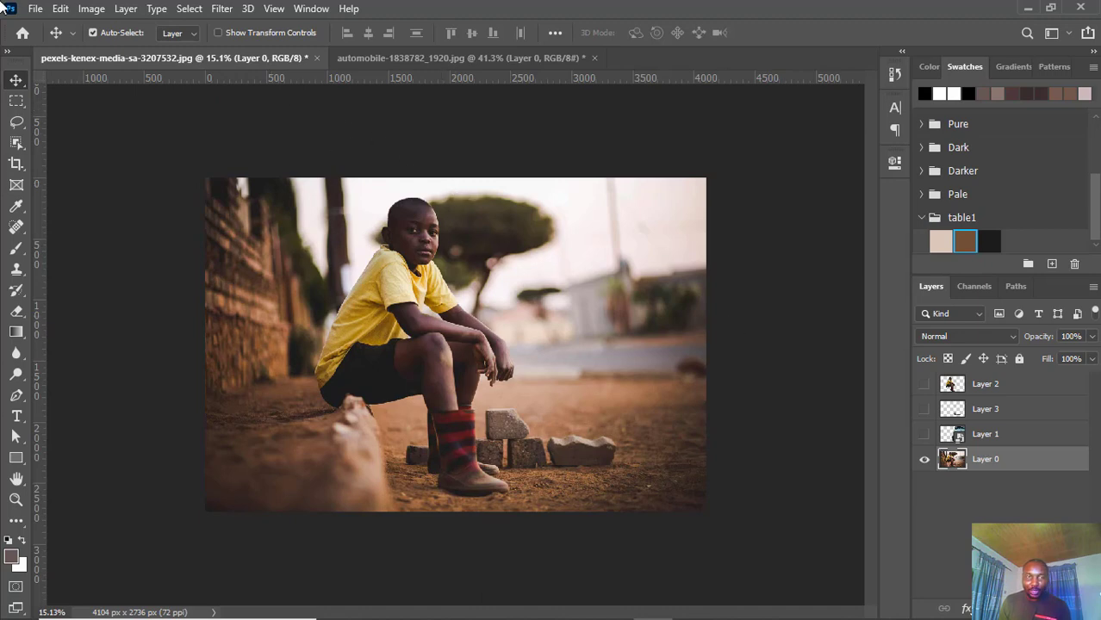
Open the photo in Save for Web (Legacy) as a GIF and reduce its palette to 3 colors
left_click(36, 9)
mouse_move(130, 247)
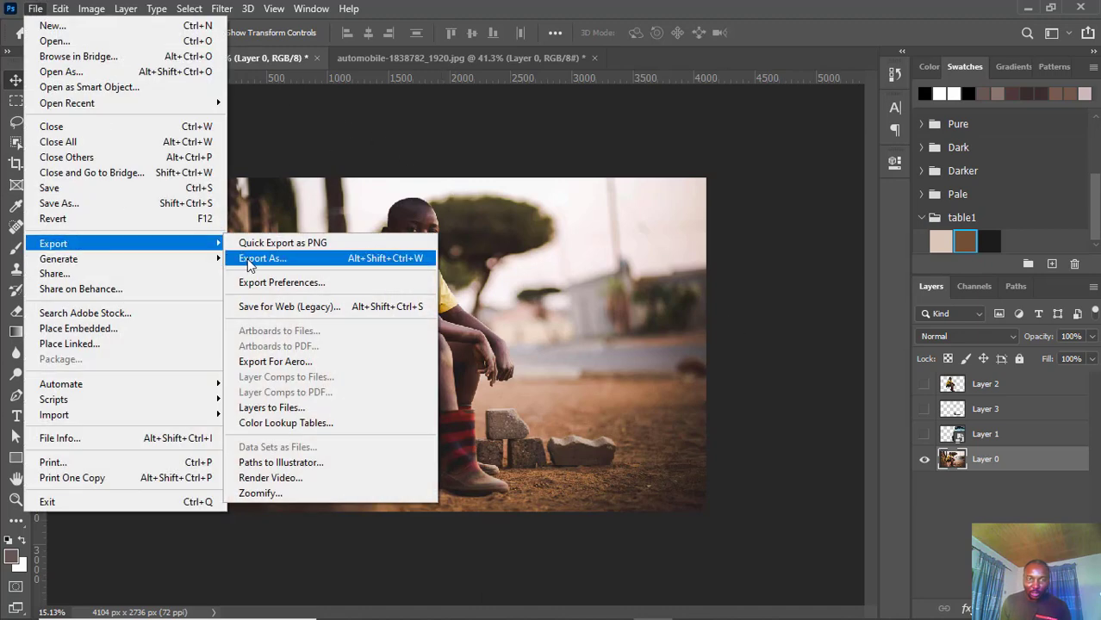
left_click(293, 307)
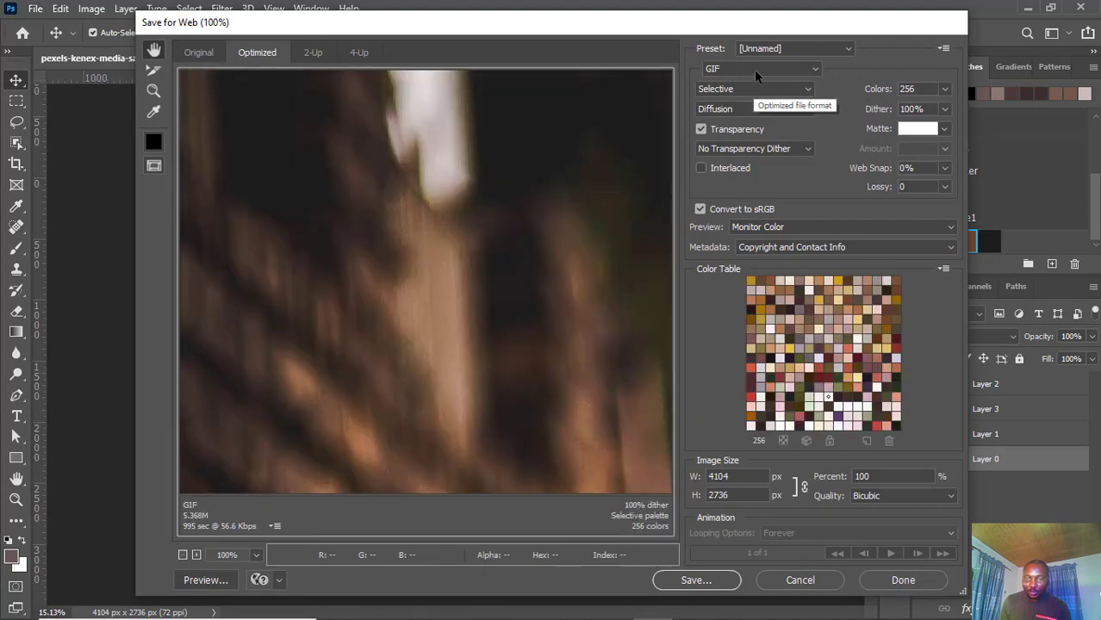
left_click(754, 69)
left_click(756, 68)
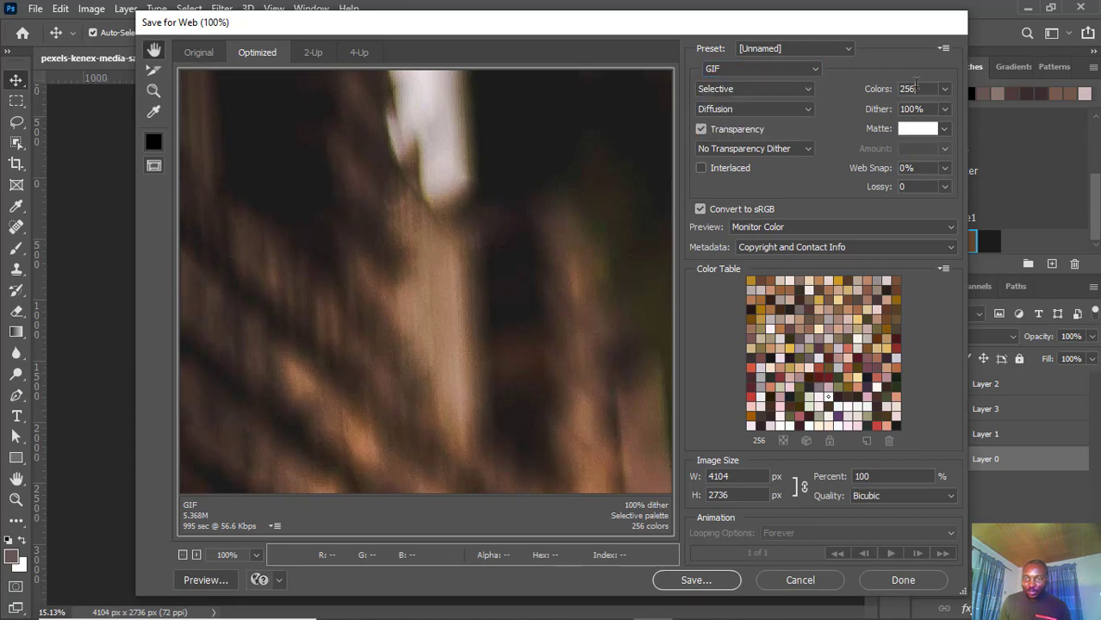
key("Down")
key("Down")
key("Down")
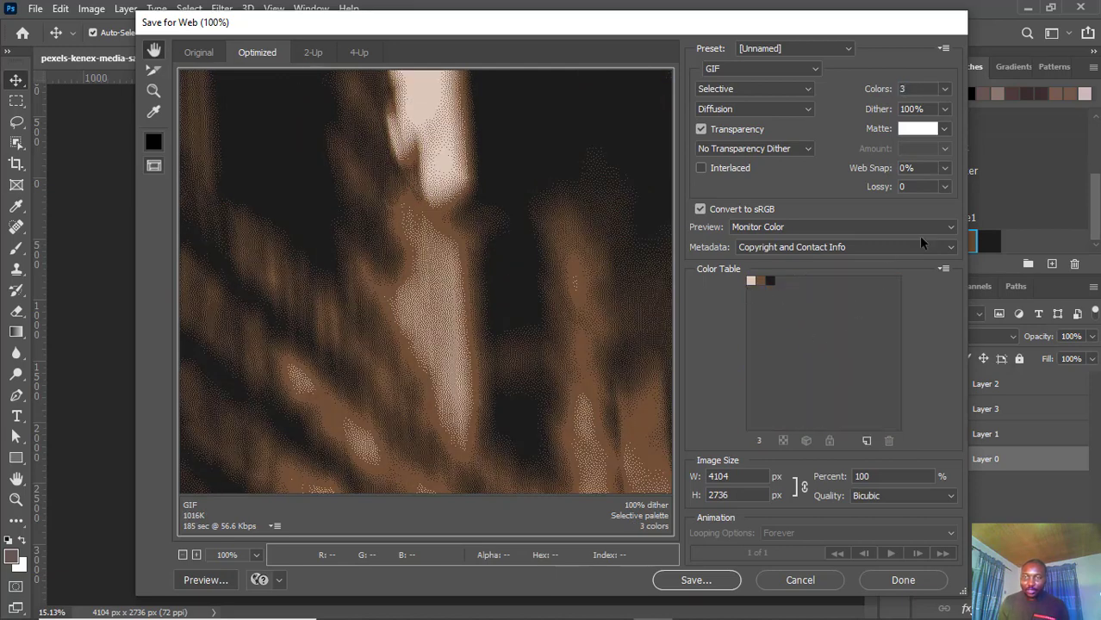
Save the color table to the Desktop as table1, replacing the existing file, and close Save for Web without exporting the image
left_click(945, 269)
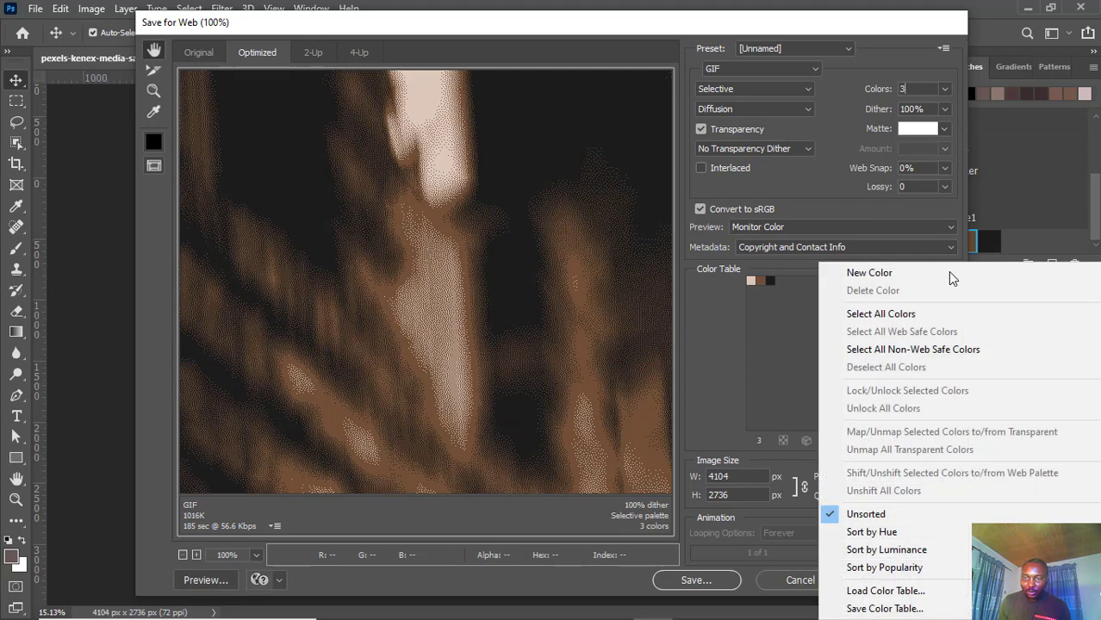
left_click(890, 610)
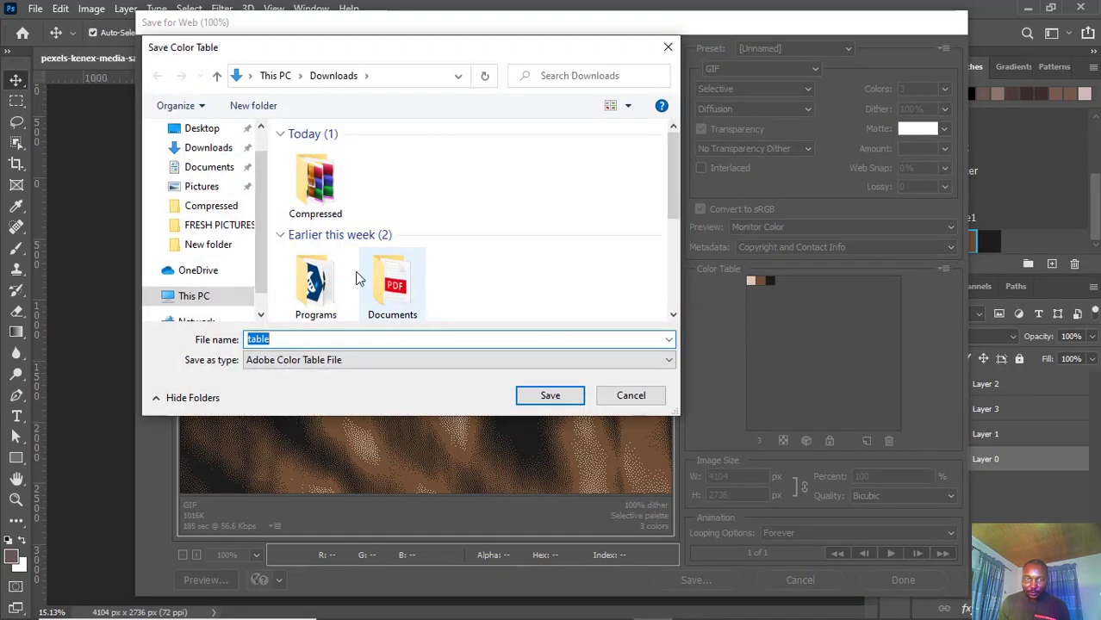
left_click_drag(250, 184, 392, 185)
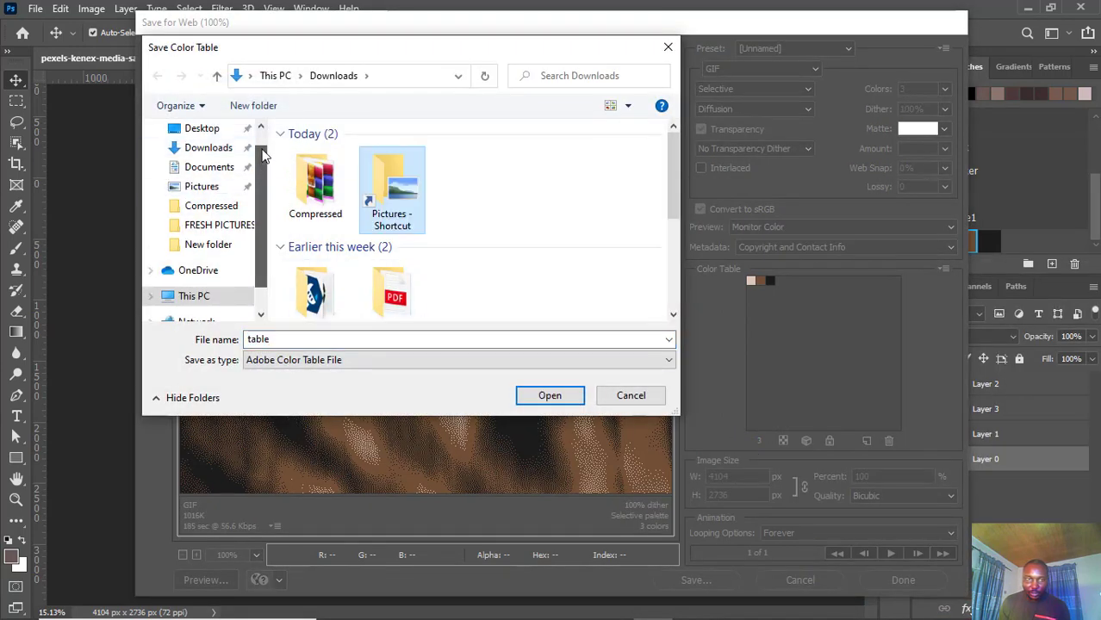
scroll(246, 159, "up", 1)
left_click(215, 181)
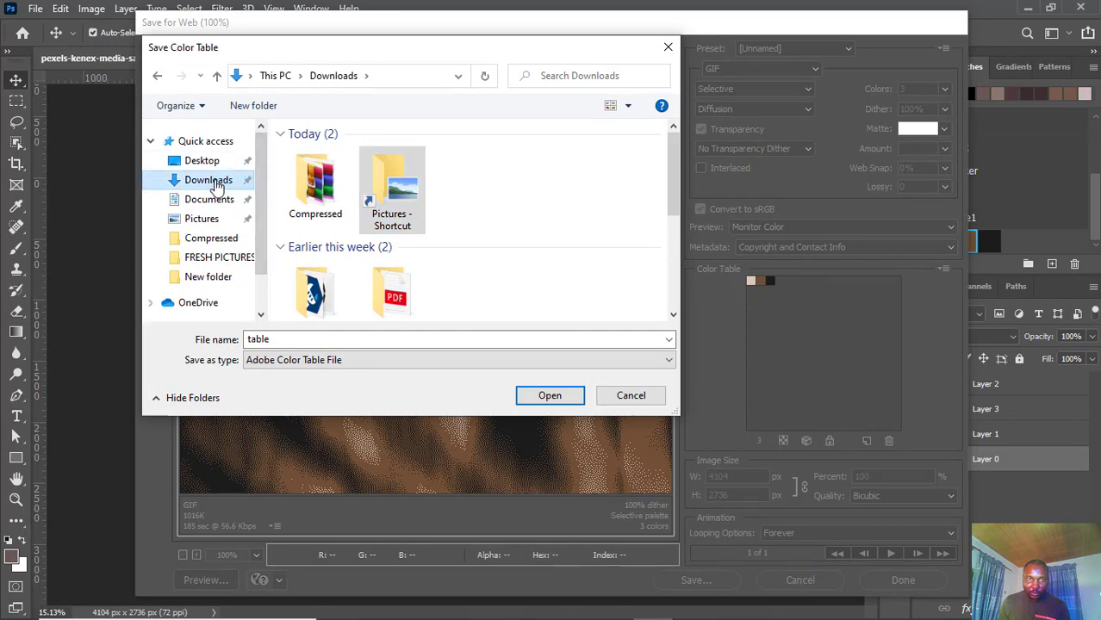
left_click(207, 162)
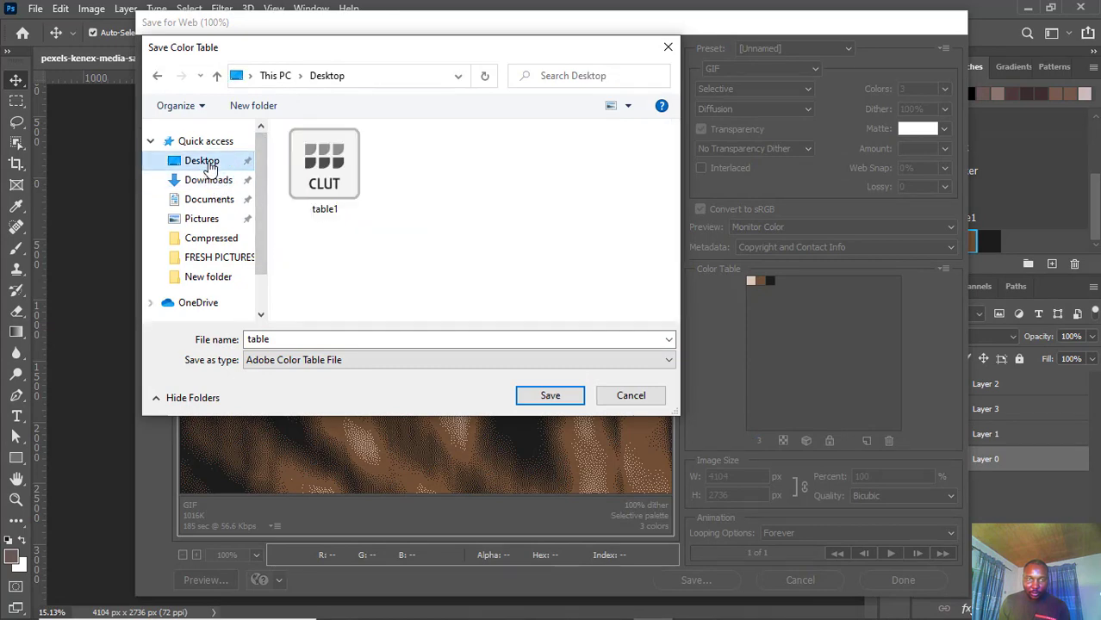
left_click(331, 172)
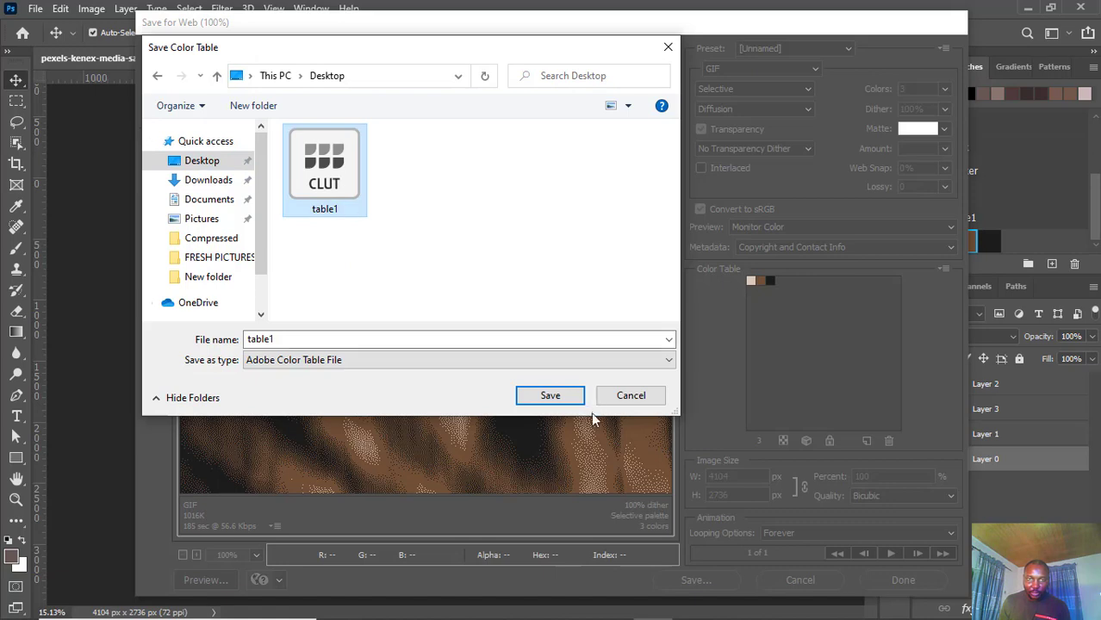
left_click(561, 401)
left_click(588, 319)
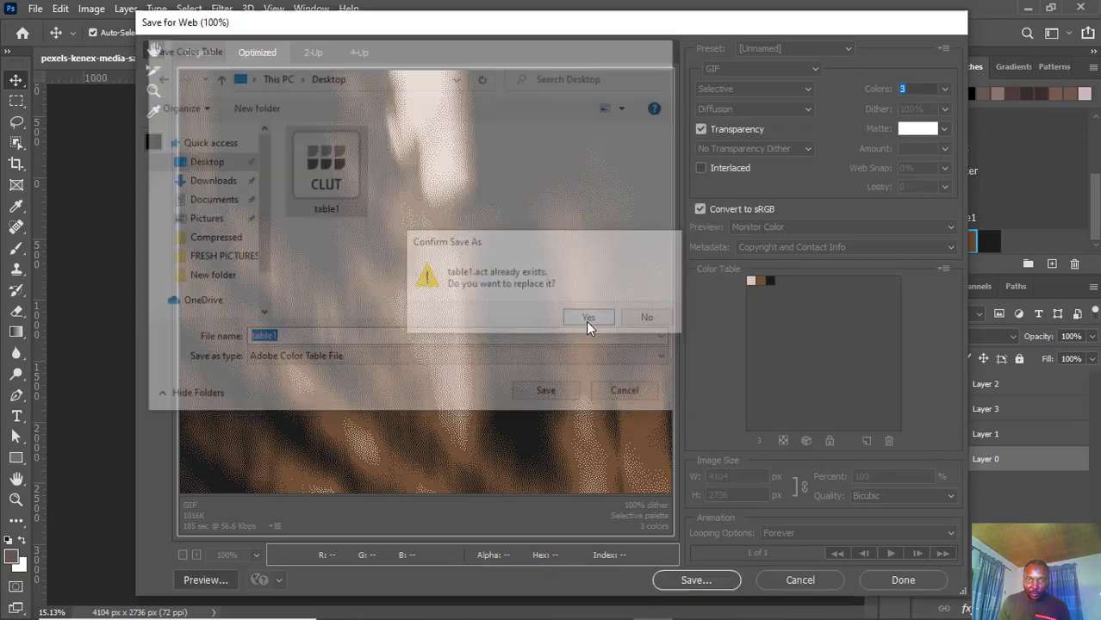
left_click(798, 580)
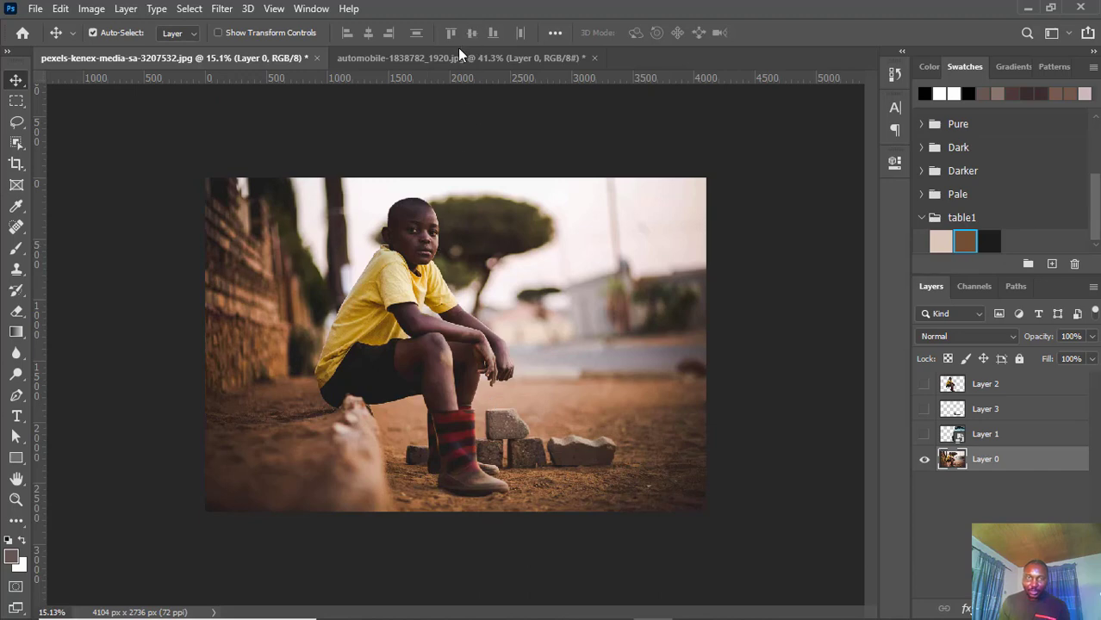
Show and select the car layer in the boy's photo document
left_click(458, 55)
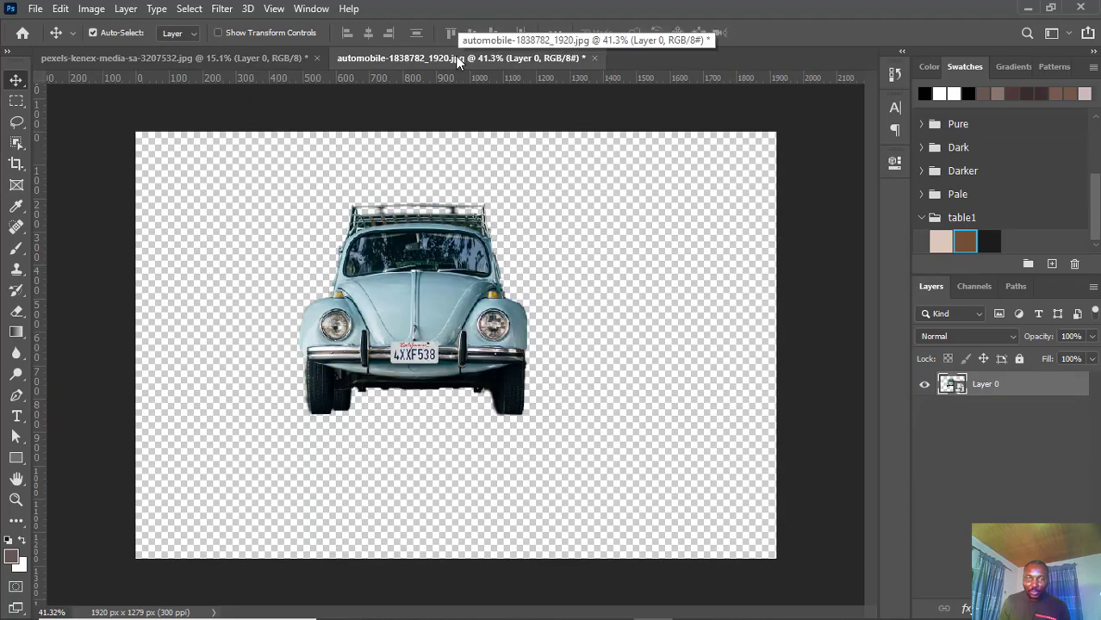
left_click(264, 57)
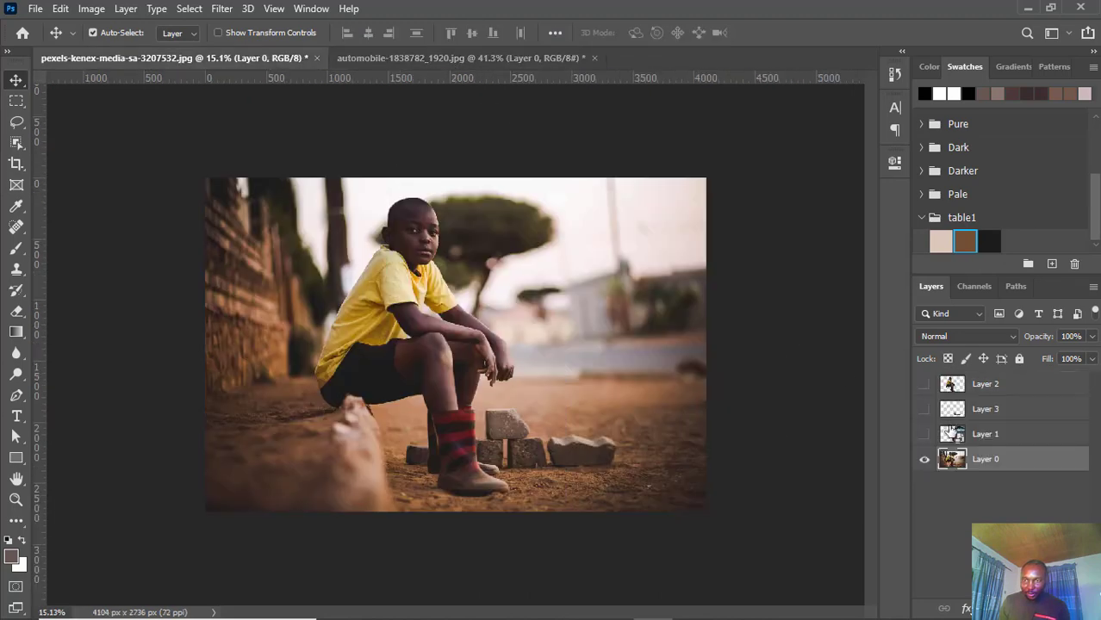
left_click(925, 434)
left_click(988, 436)
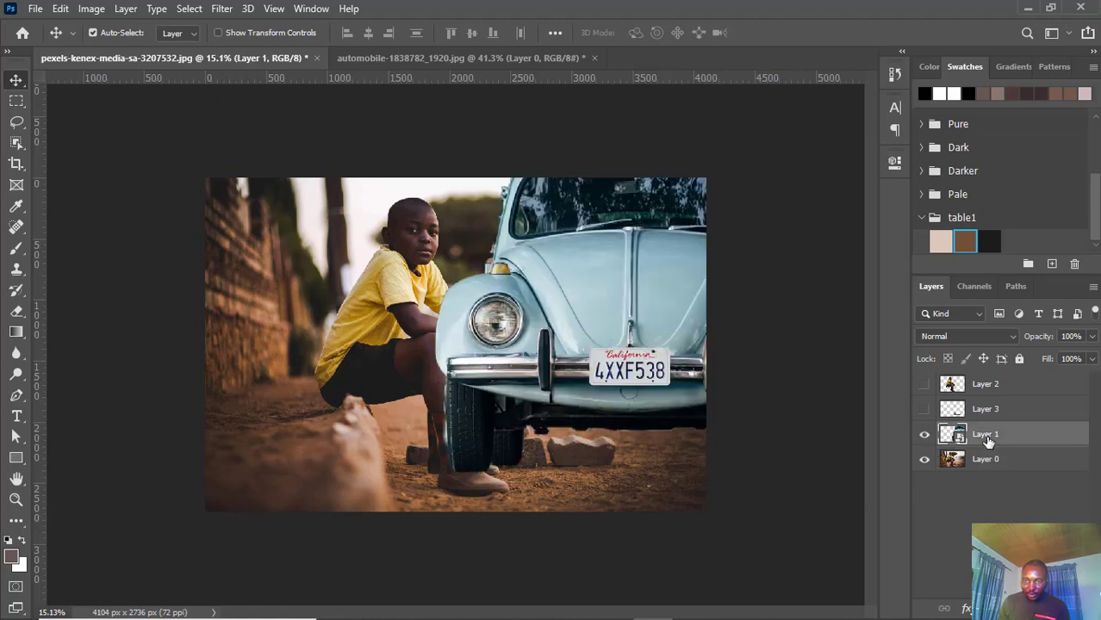
Add a Gradient Map adjustment layer above the car and clip it to the car layer
left_click(1009, 609)
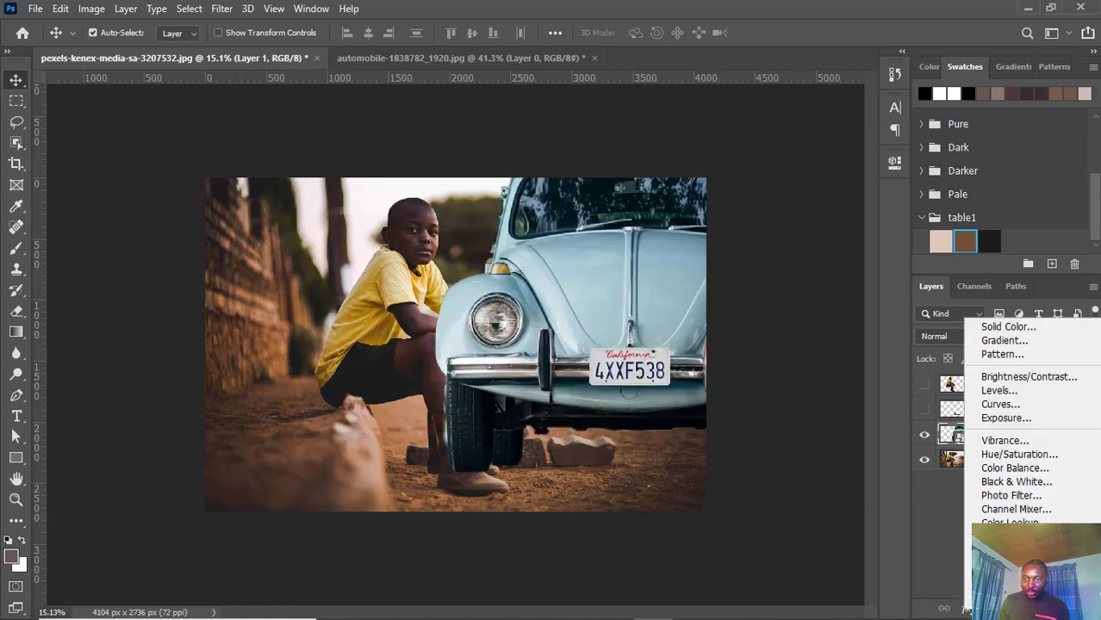
left_click(1012, 587)
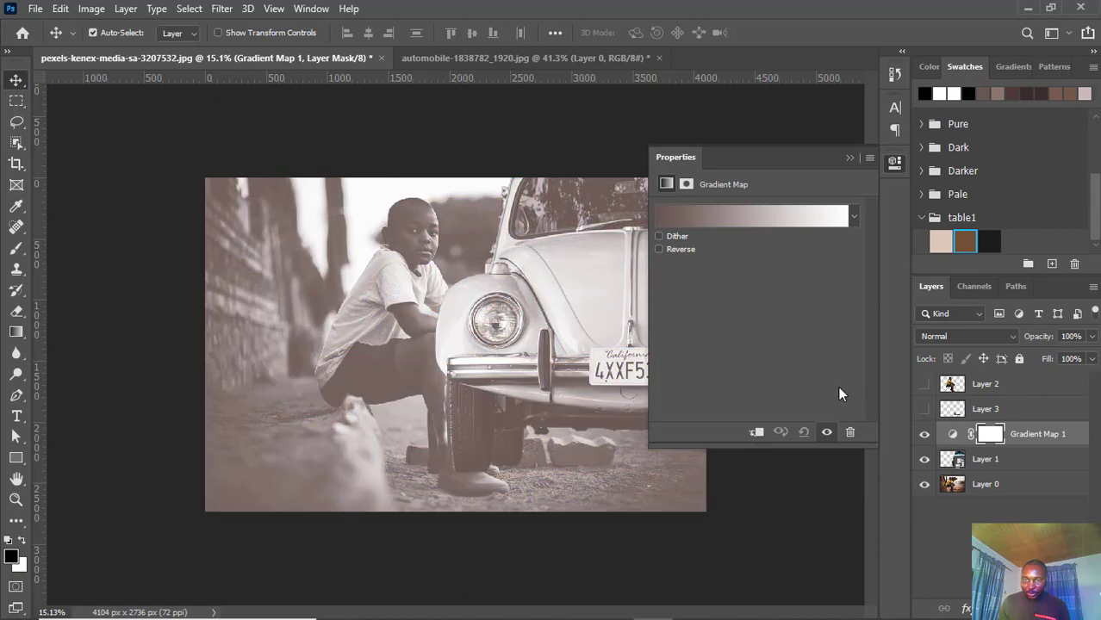
left_click(757, 432)
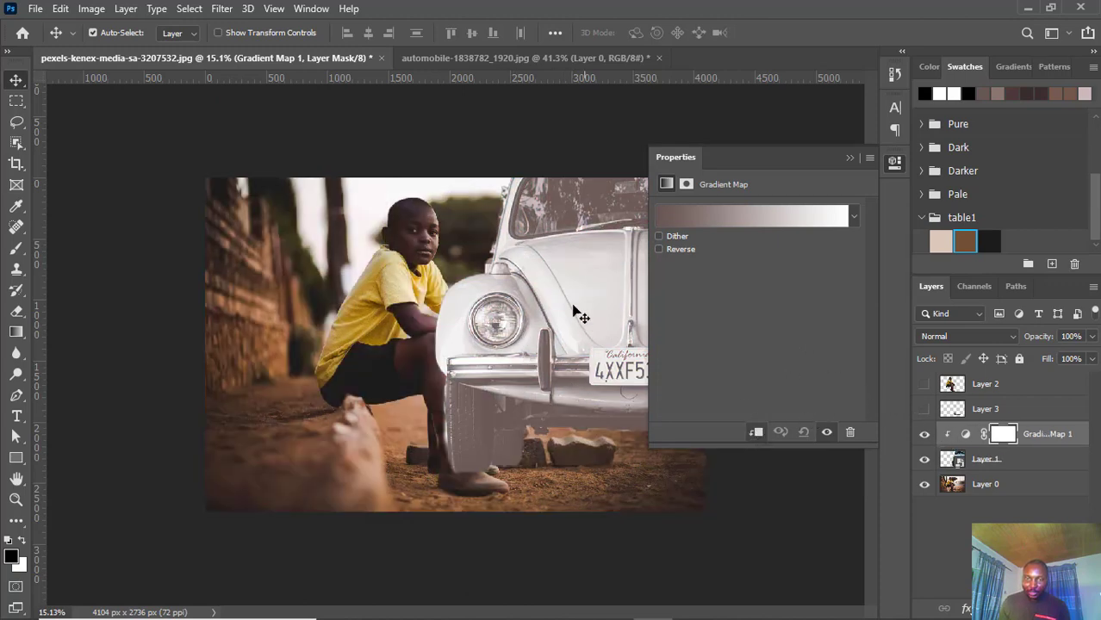
Open the gradient map's gradient for editing, import the table1 color table from the Desktop into the swatches and expand its new group
left_click(733, 220)
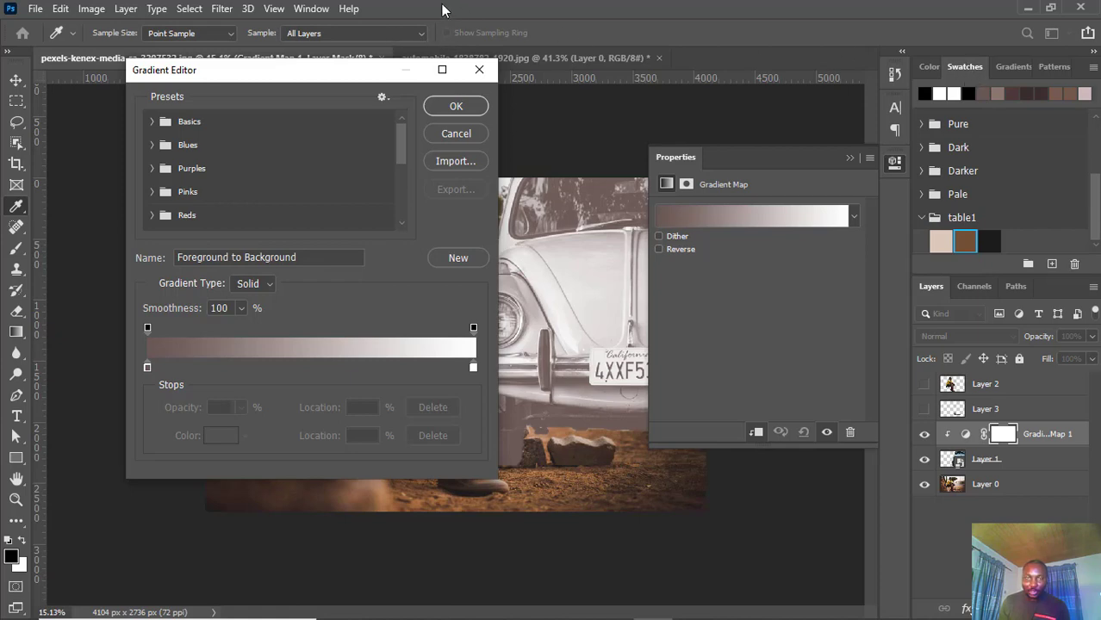
left_click(301, 9)
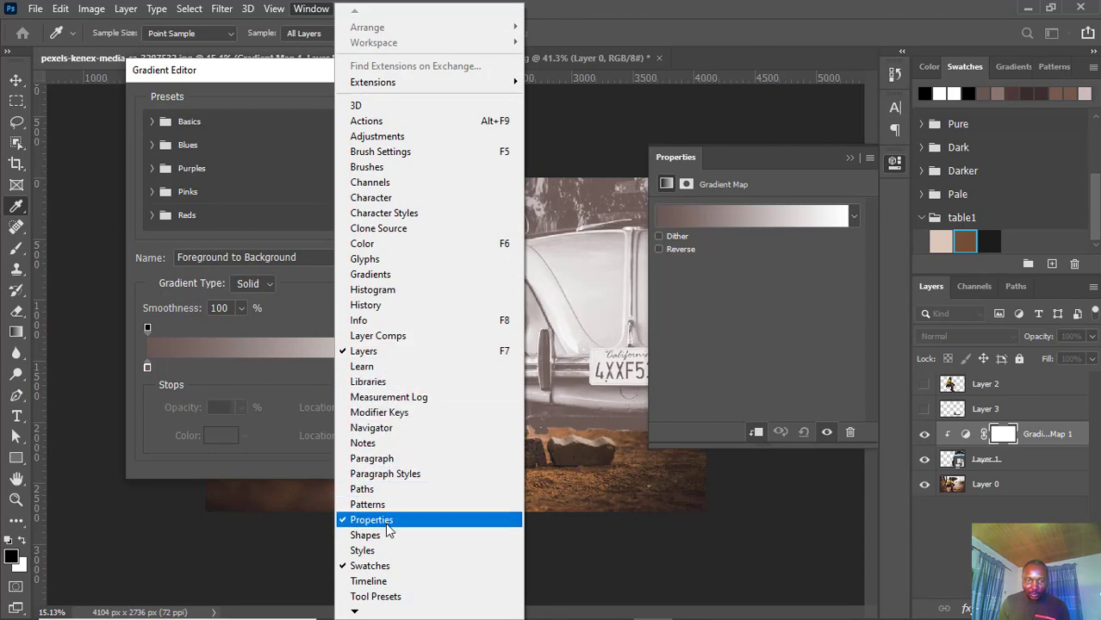
left_click(597, 8)
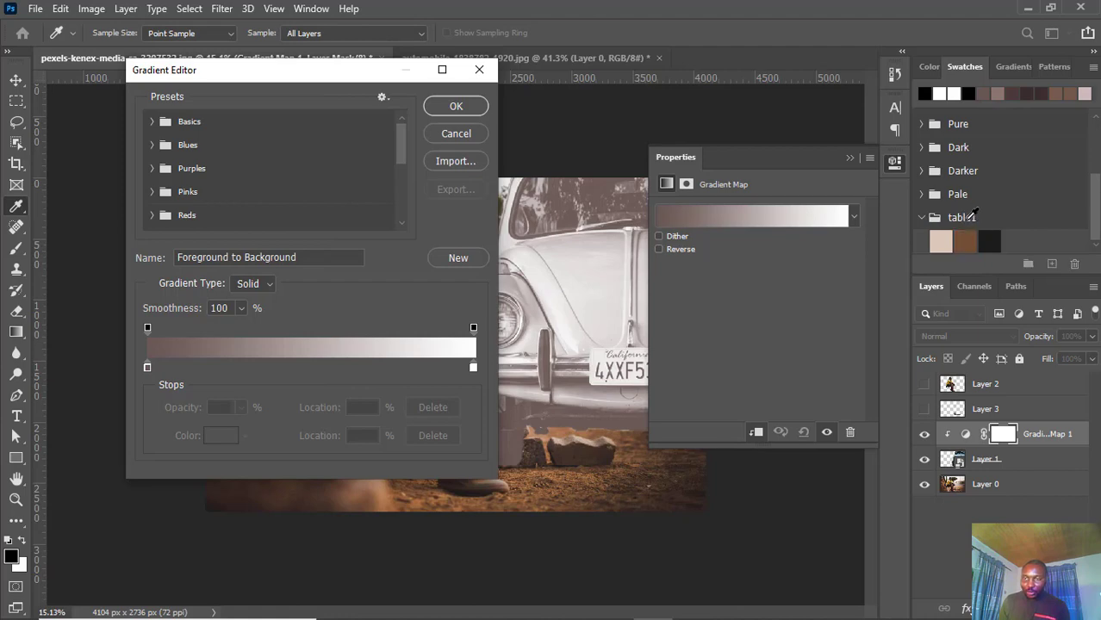
left_click(1092, 67)
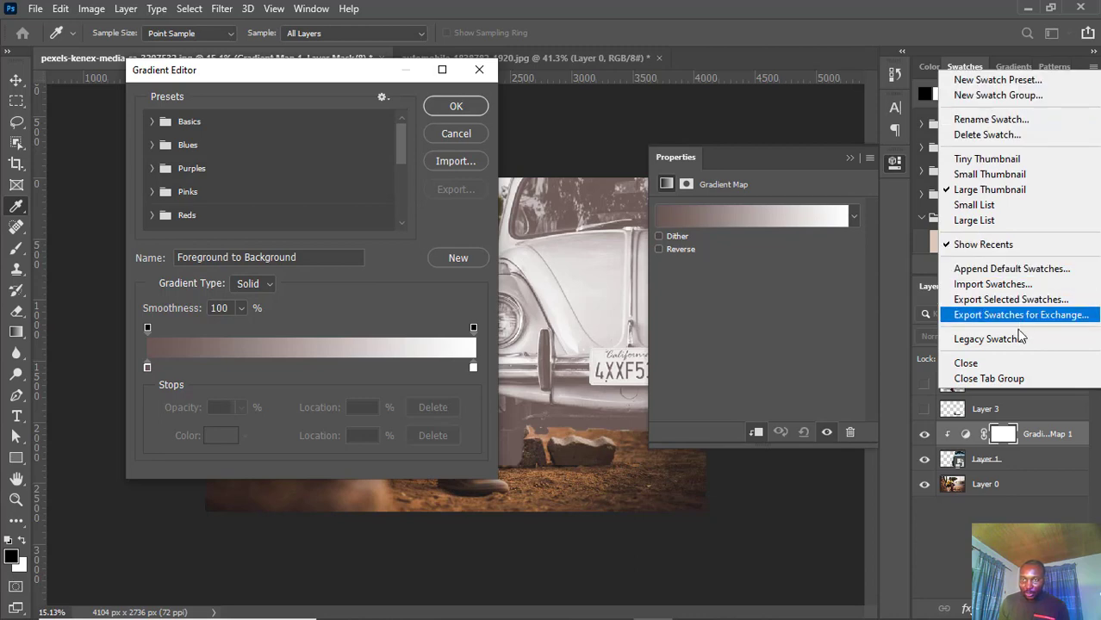
left_click(996, 282)
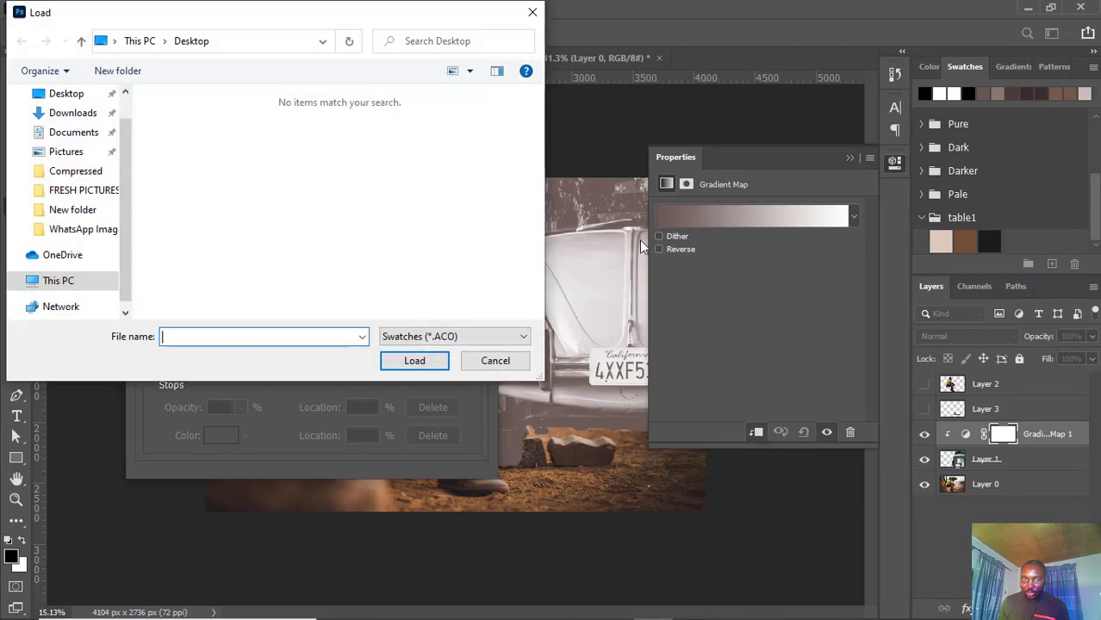
left_click(426, 337)
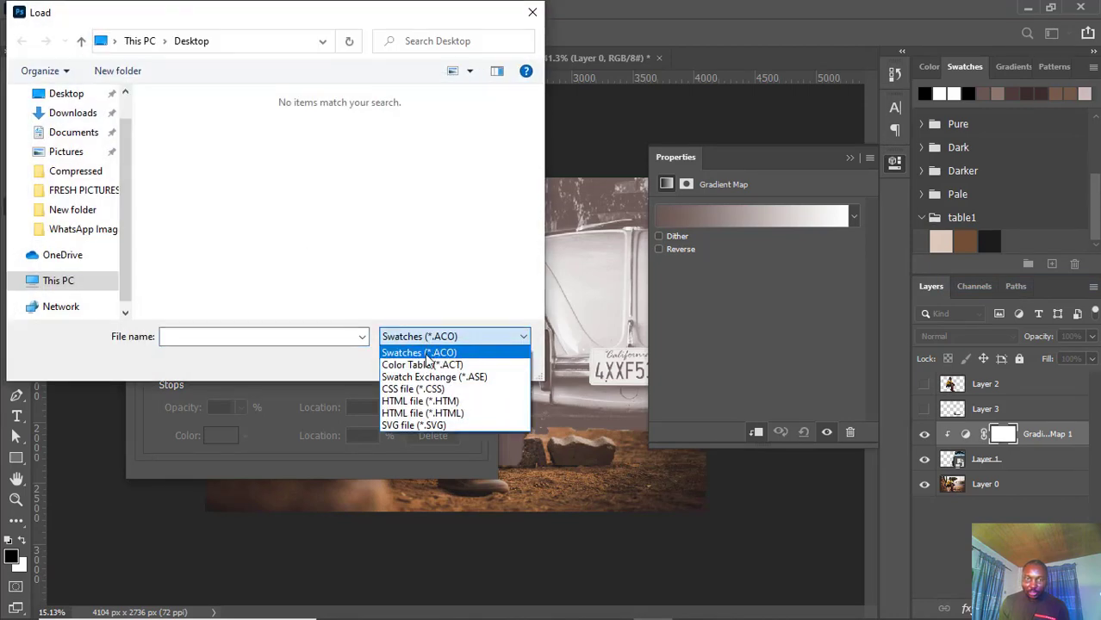
left_click(423, 364)
left_click(191, 125)
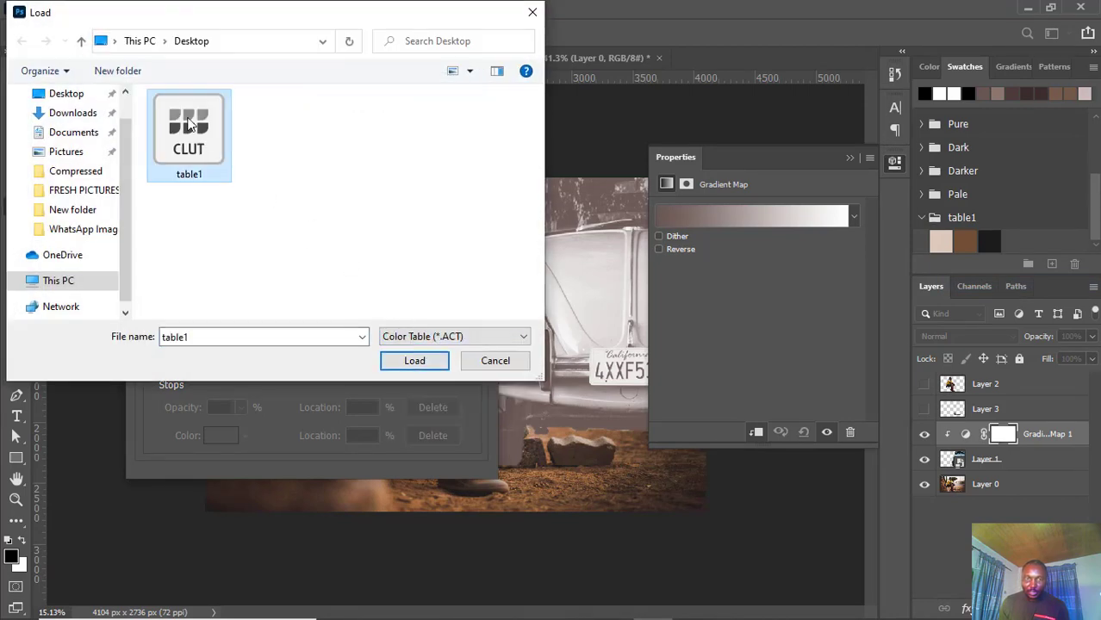
left_click(415, 360)
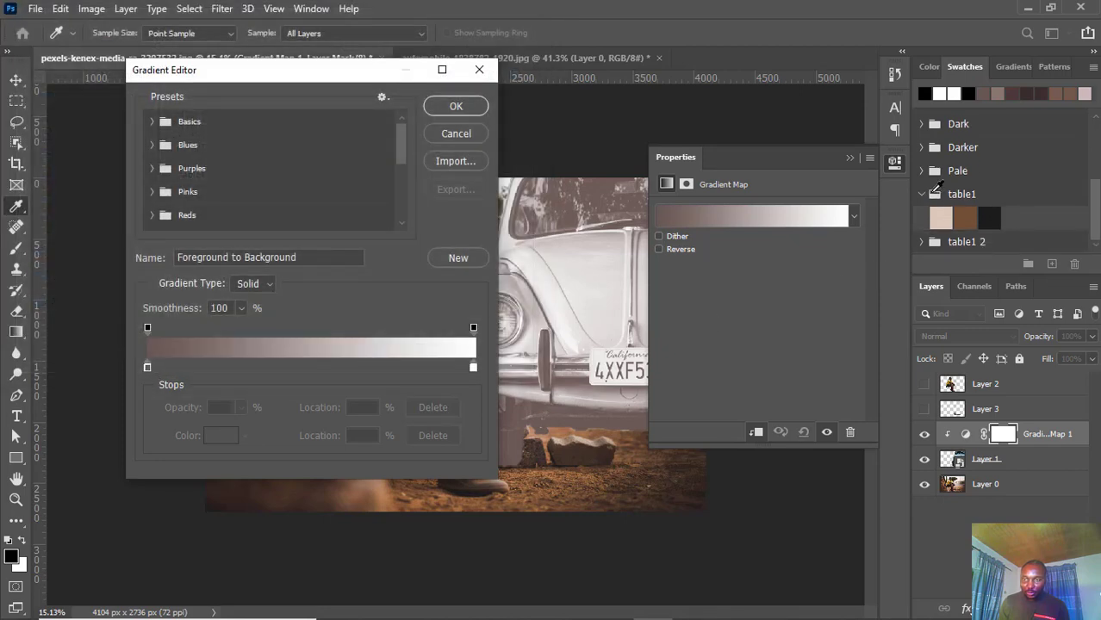
left_click(922, 242)
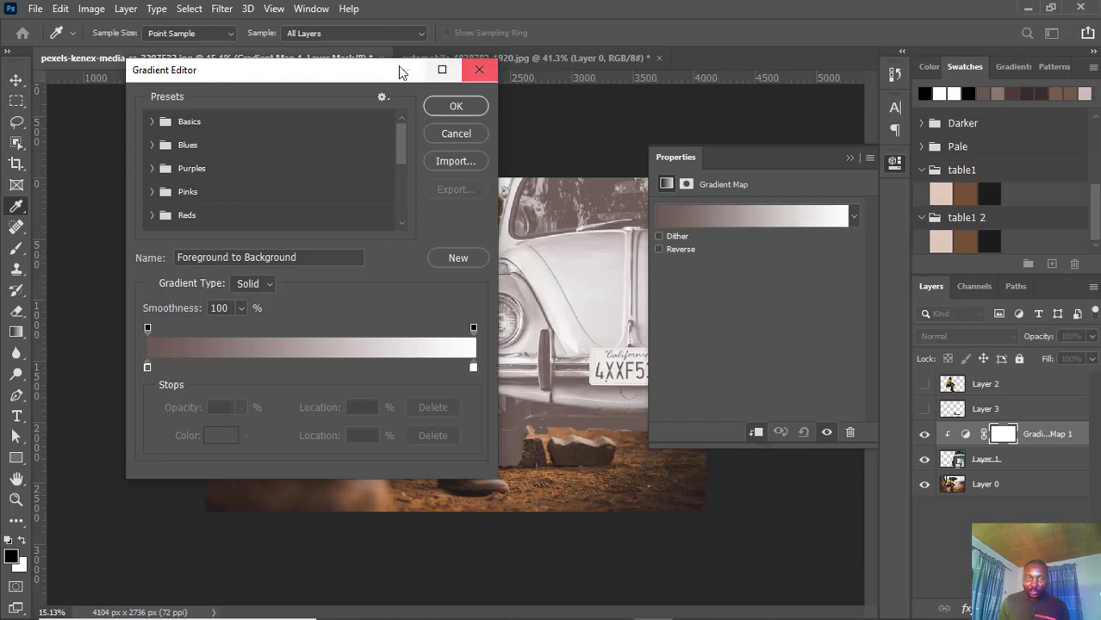
Set the gradient's end color stop at 100% to the near-black table1 swatch, 1c1c1c
left_click_drag(421, 70, 567, 61)
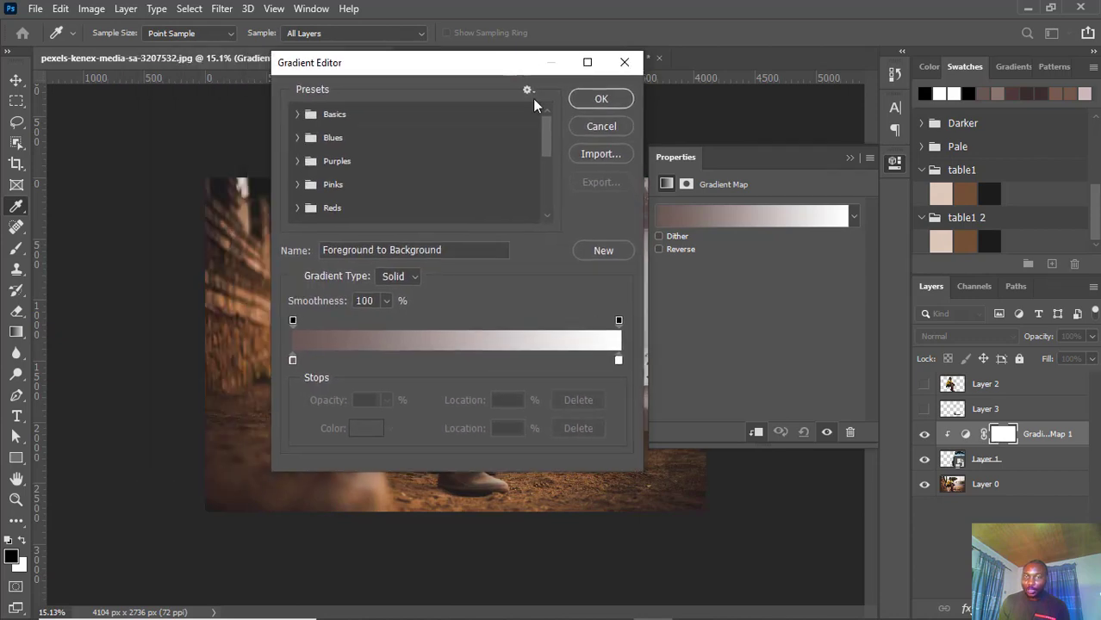
left_click(618, 360)
double_click(618, 360)
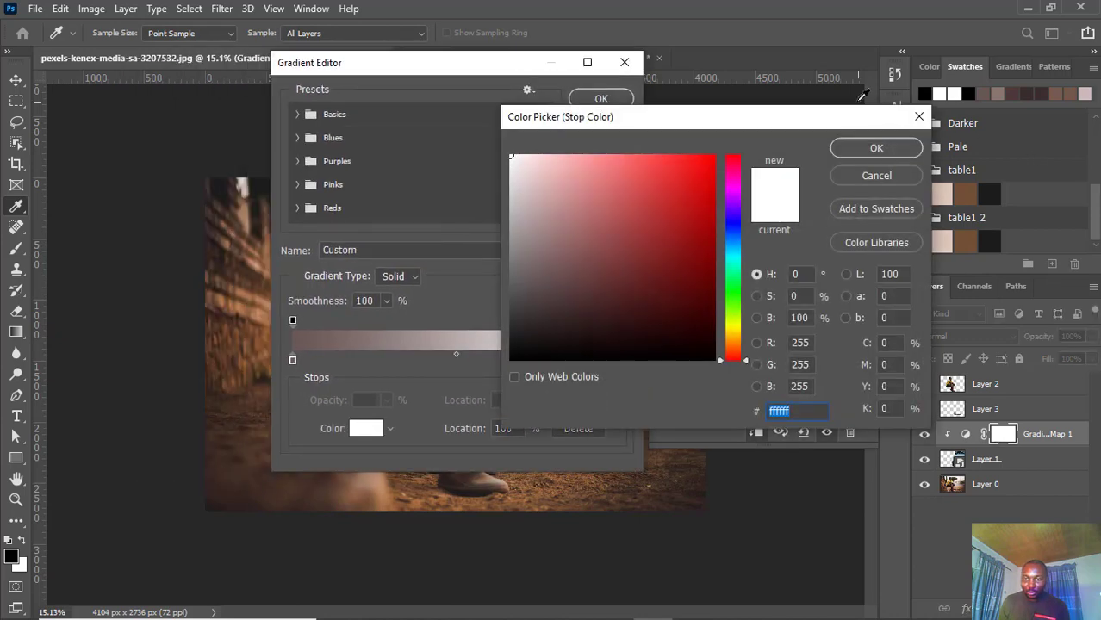
left_click_drag(843, 122, 825, 18)
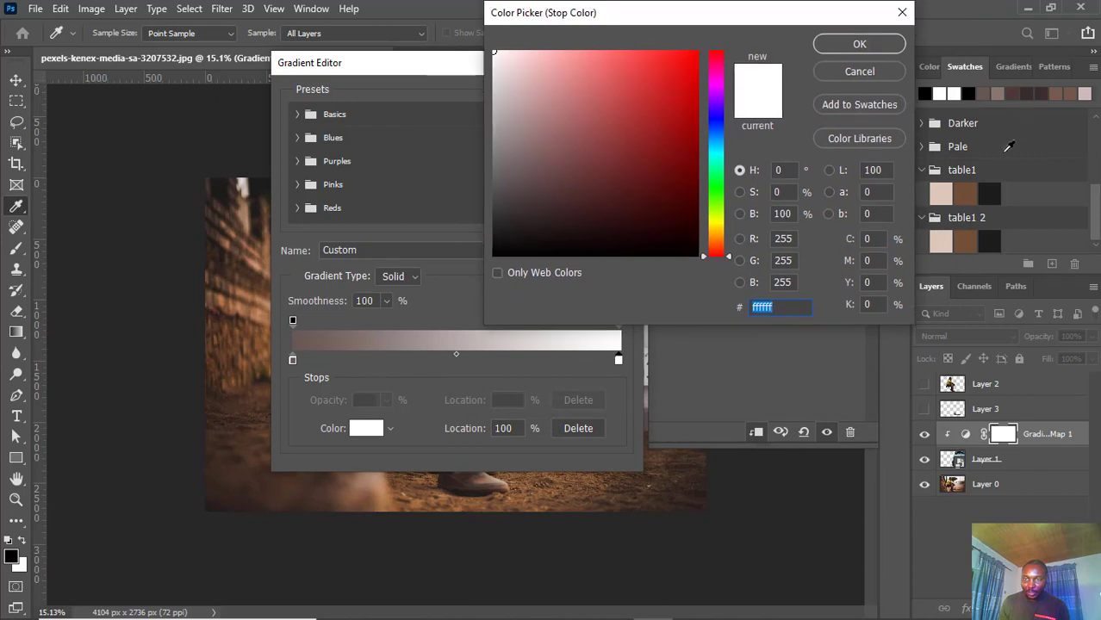
left_click(991, 193)
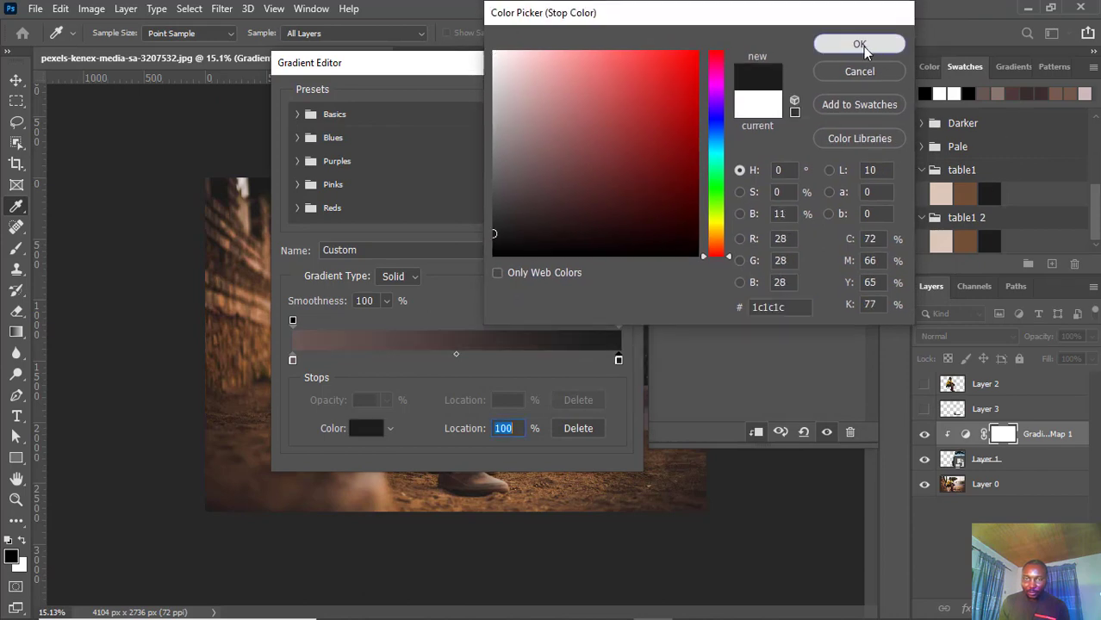
left_click(860, 45)
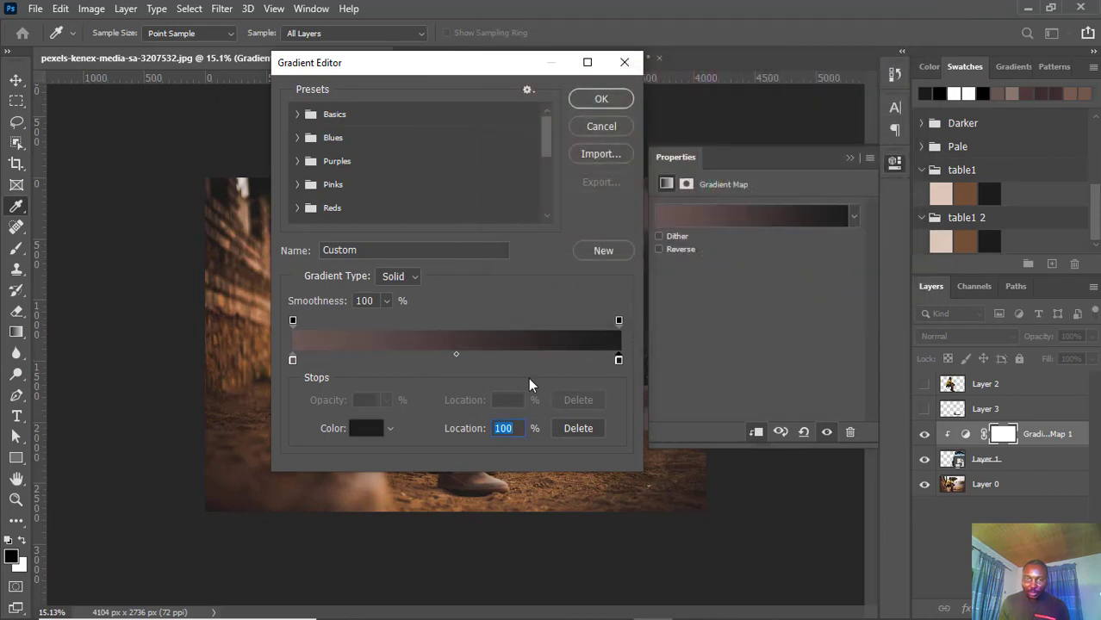
Set the gradient's start color stop at 0% to the light beige table1 swatch, dcc8bb
double_click(291, 360)
left_click(945, 196)
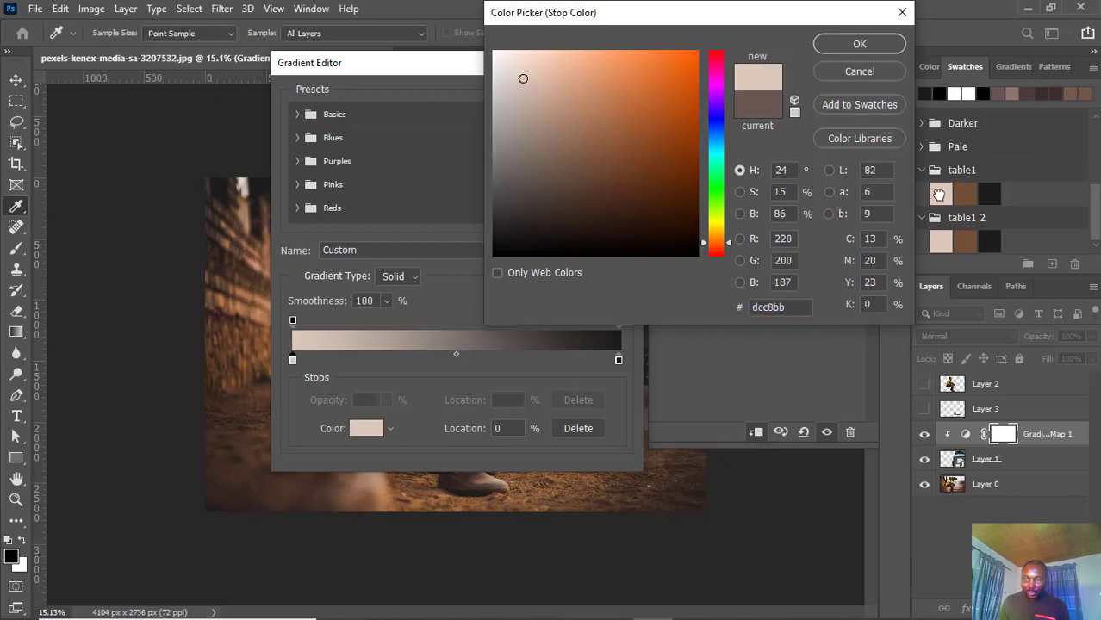
left_click(862, 44)
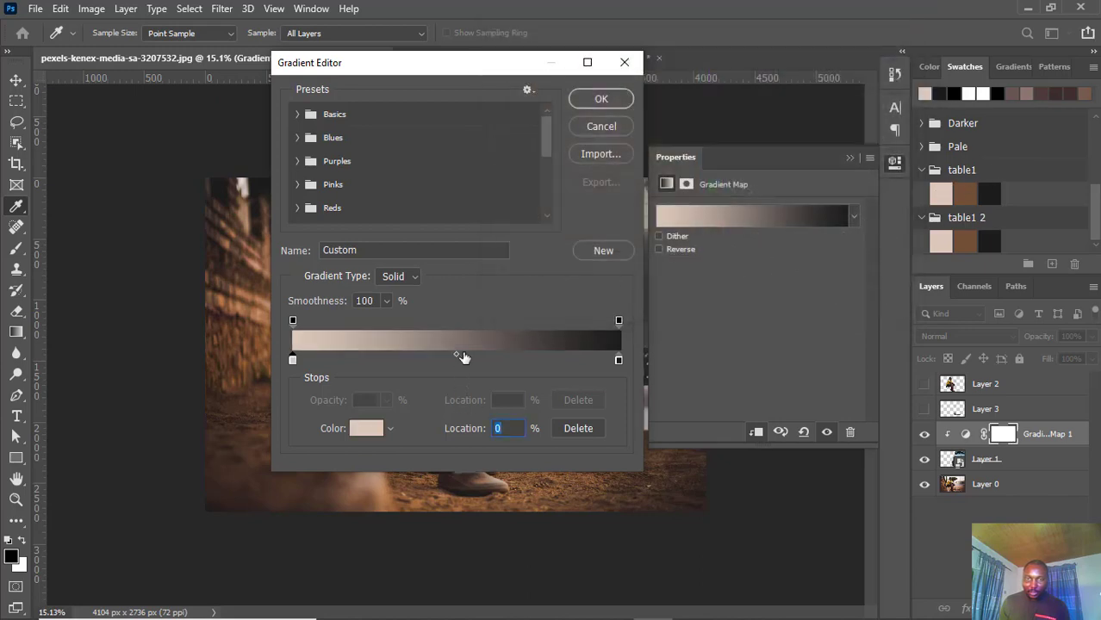
Reposition the near-black color stop to 11% and the light beige color stop to 86%
double_click(618, 359)
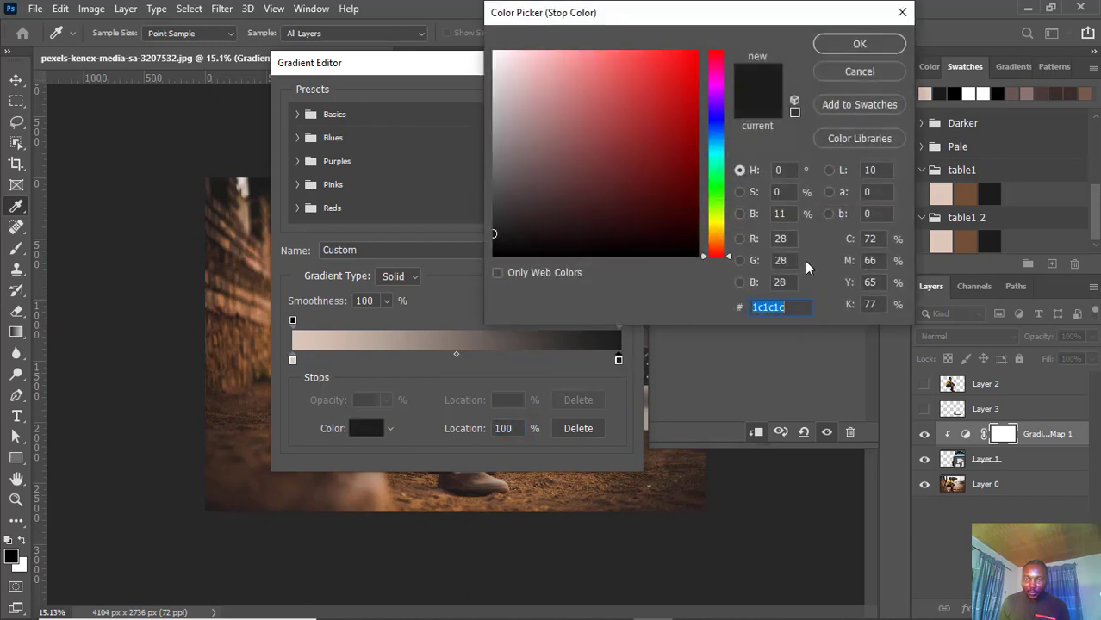
left_click_drag(787, 214, 763, 215)
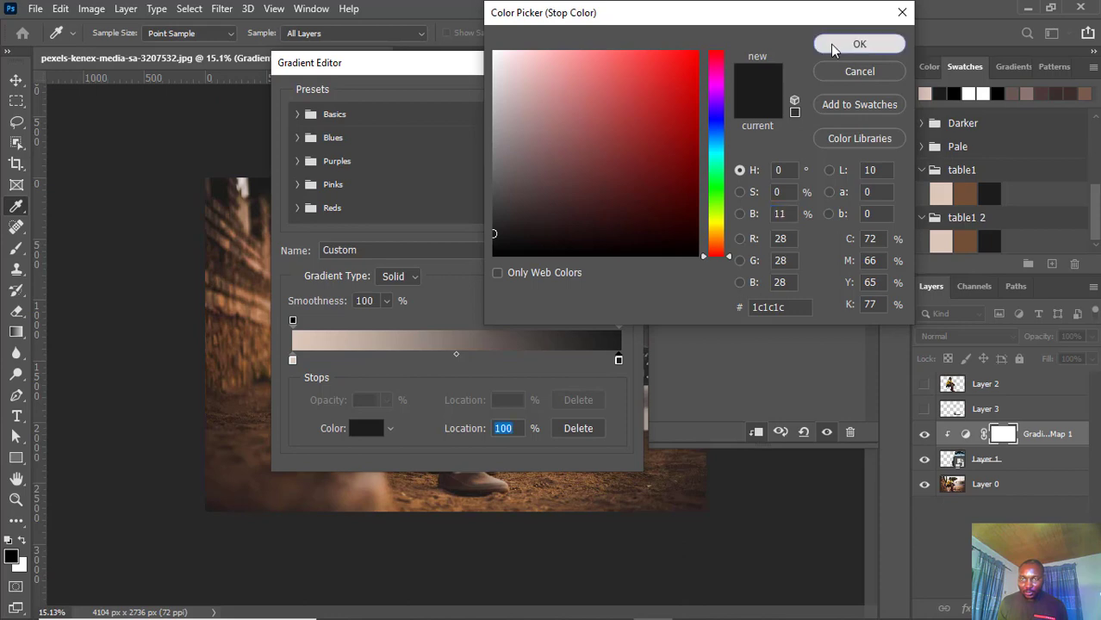
left_click(859, 44)
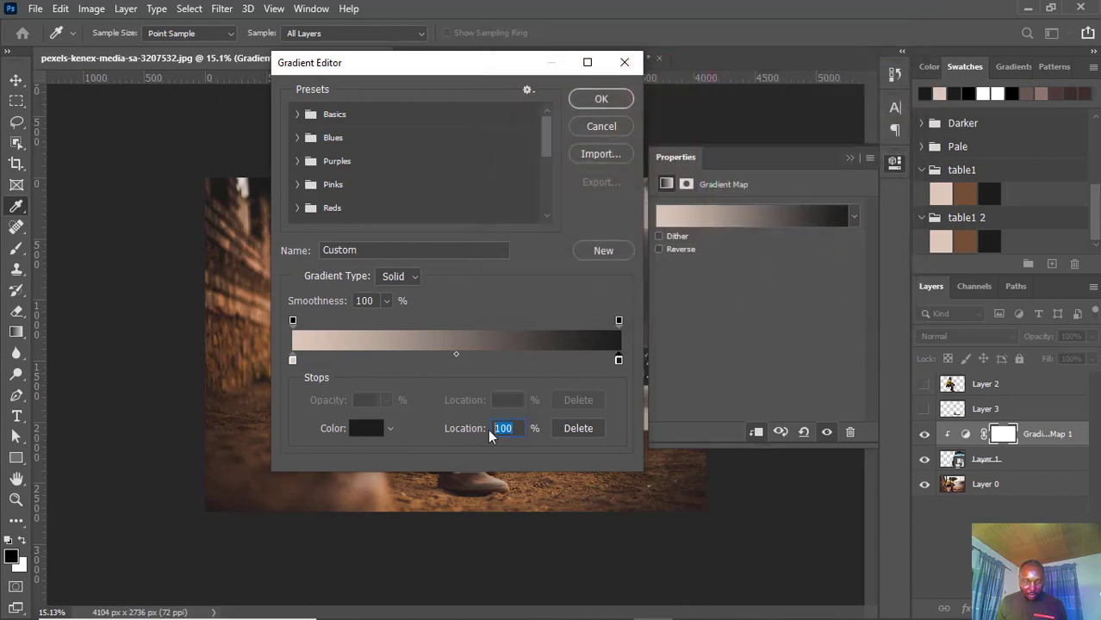
type("11")
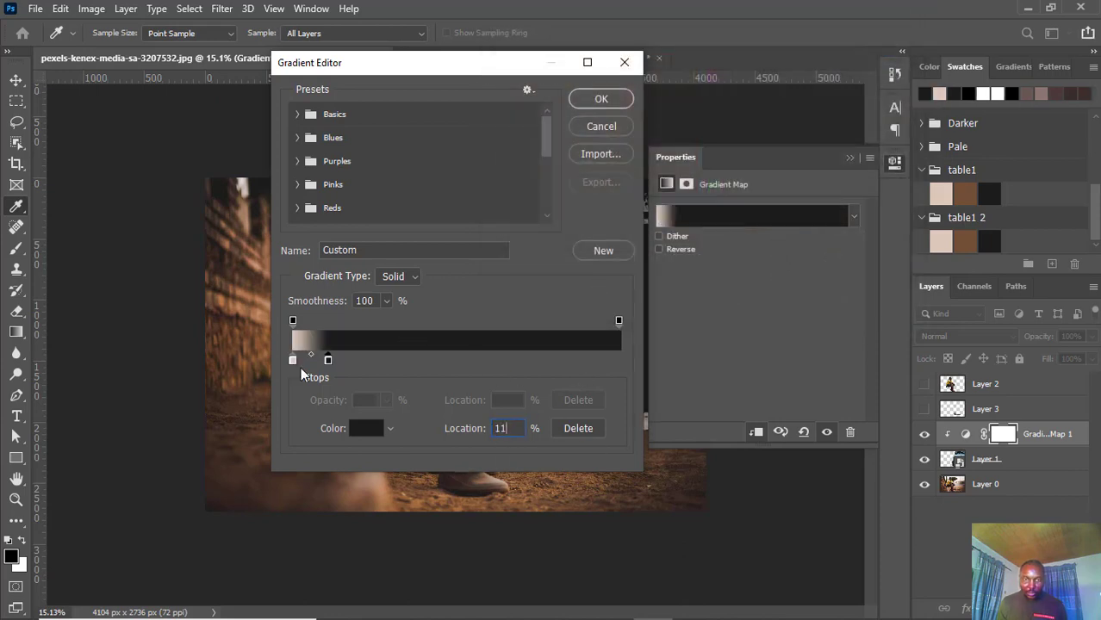
double_click(293, 361)
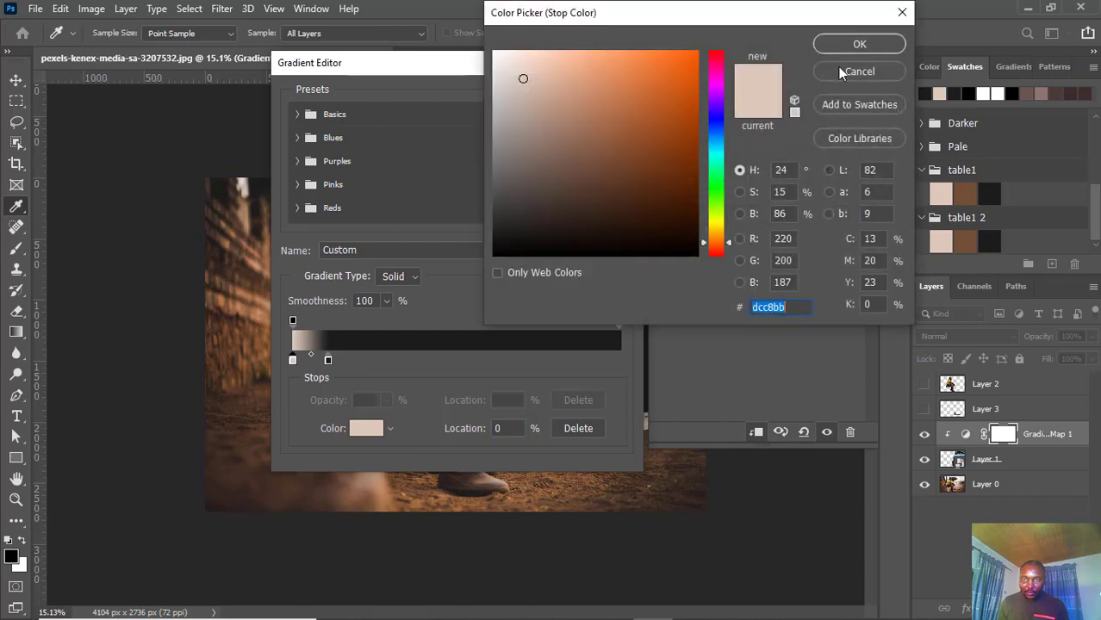
left_click(860, 44)
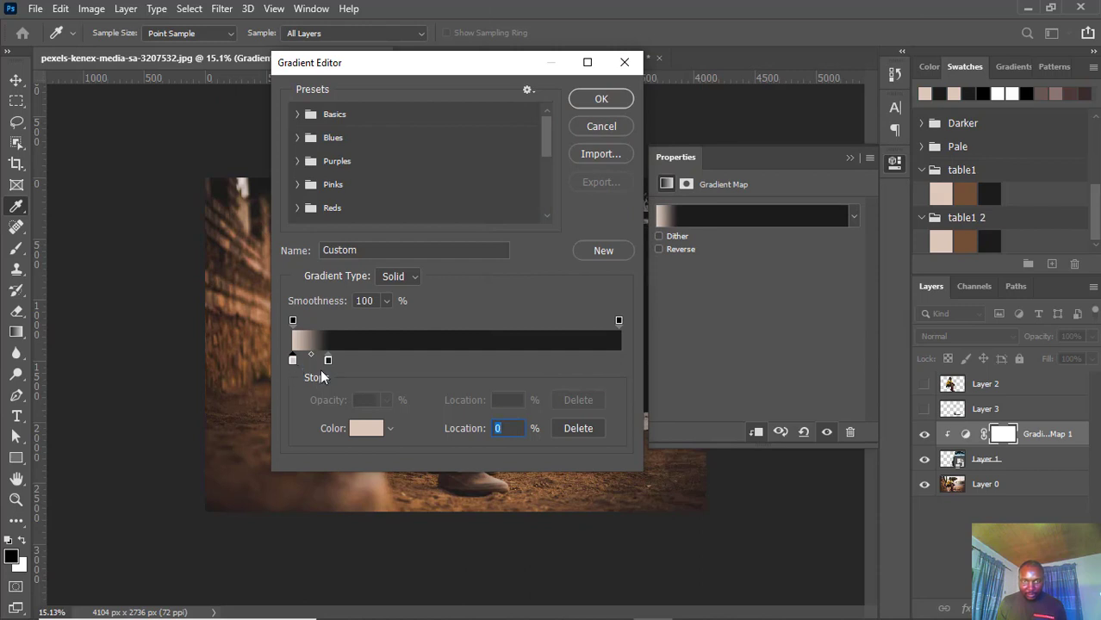
type("86")
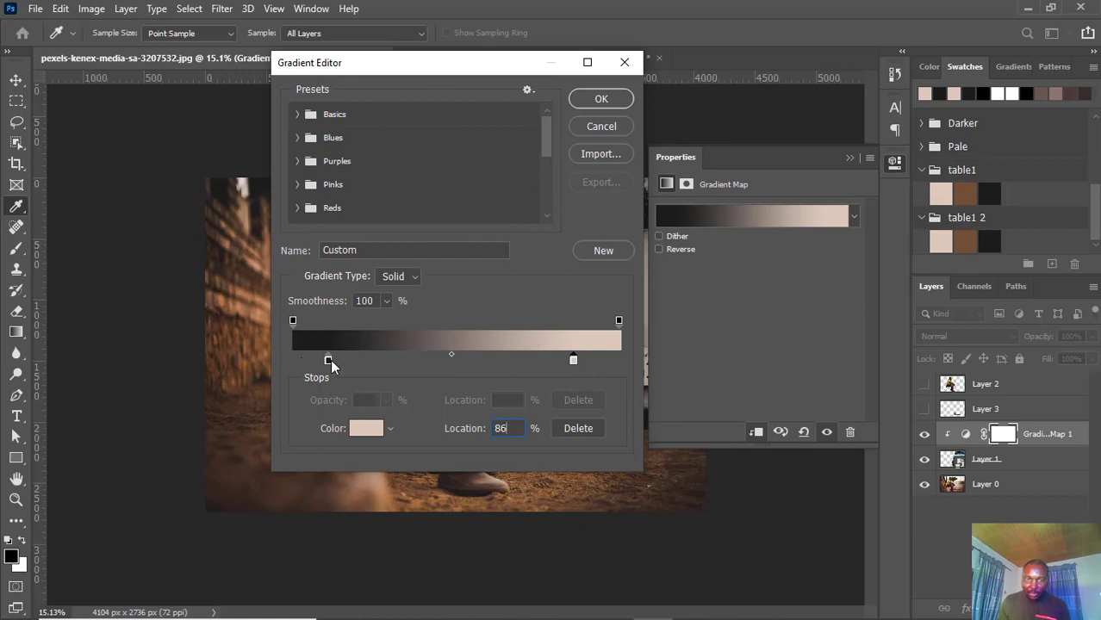
Add a third color stop in the brown table1 2 swatch, 6f4f36, at 44% between the two stops and accept the gradient
key("BackSpace")
key("BackSpace")
type("3")
key("Return")
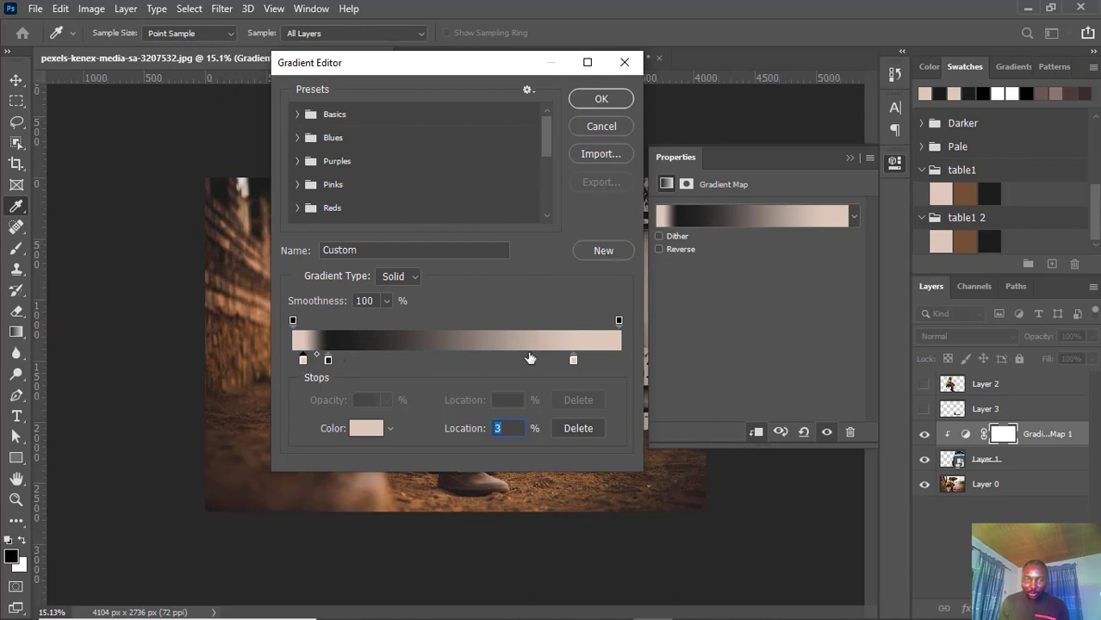
double_click(303, 360)
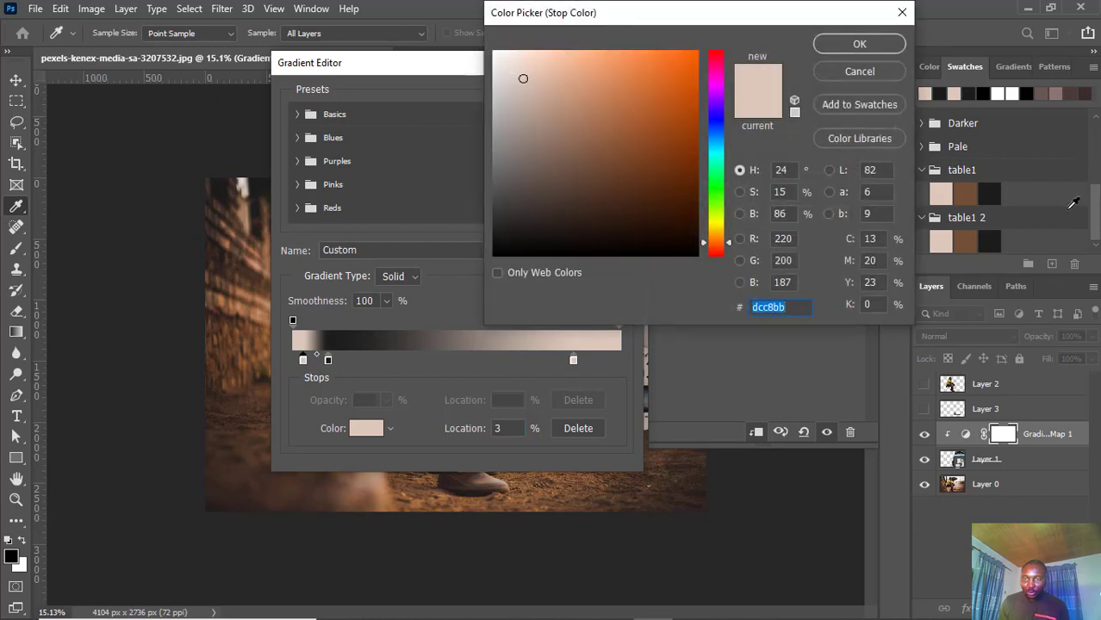
left_click(968, 240)
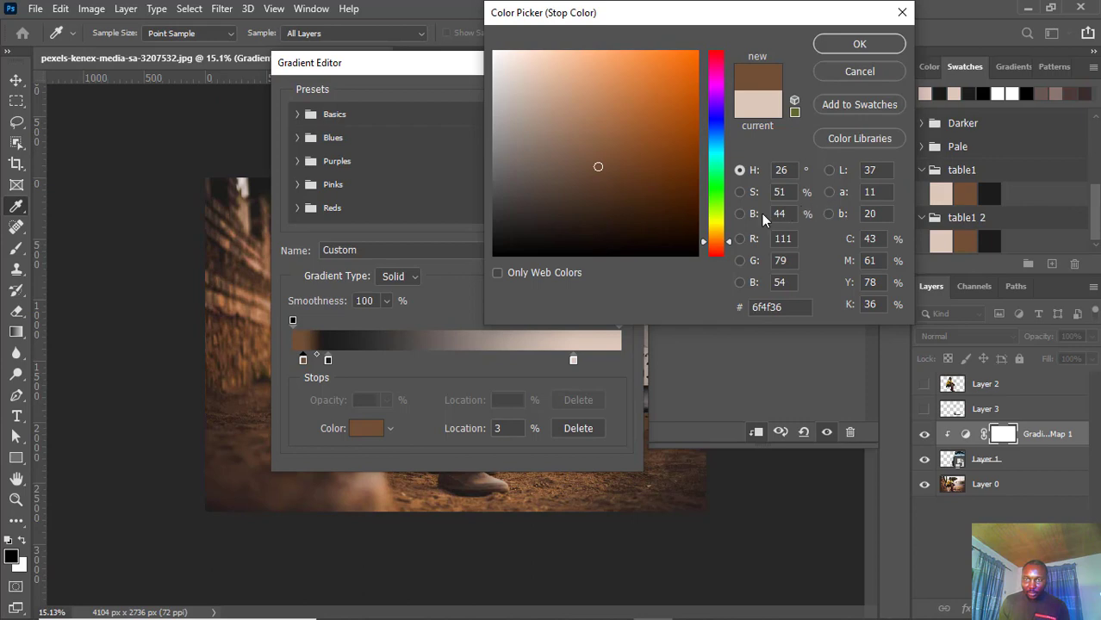
left_click(840, 45)
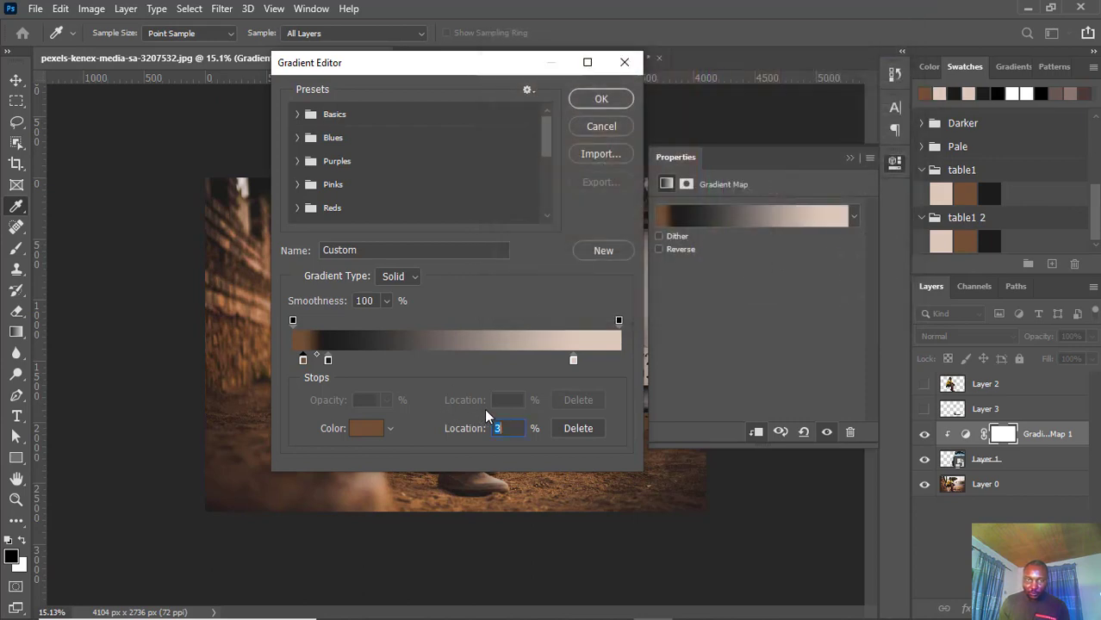
type("44")
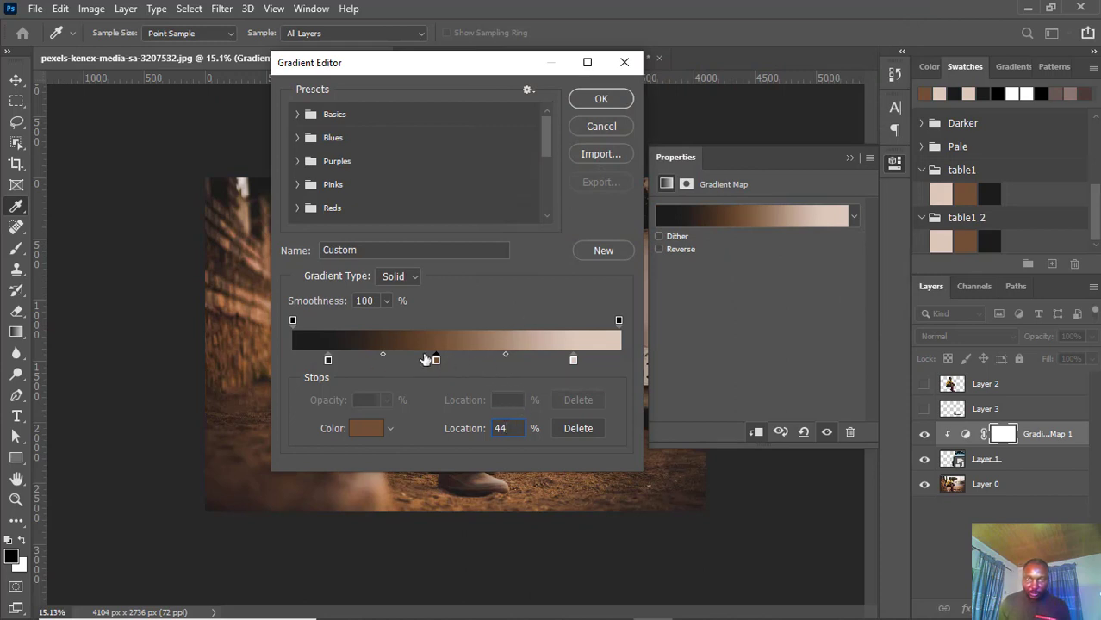
left_click(596, 98)
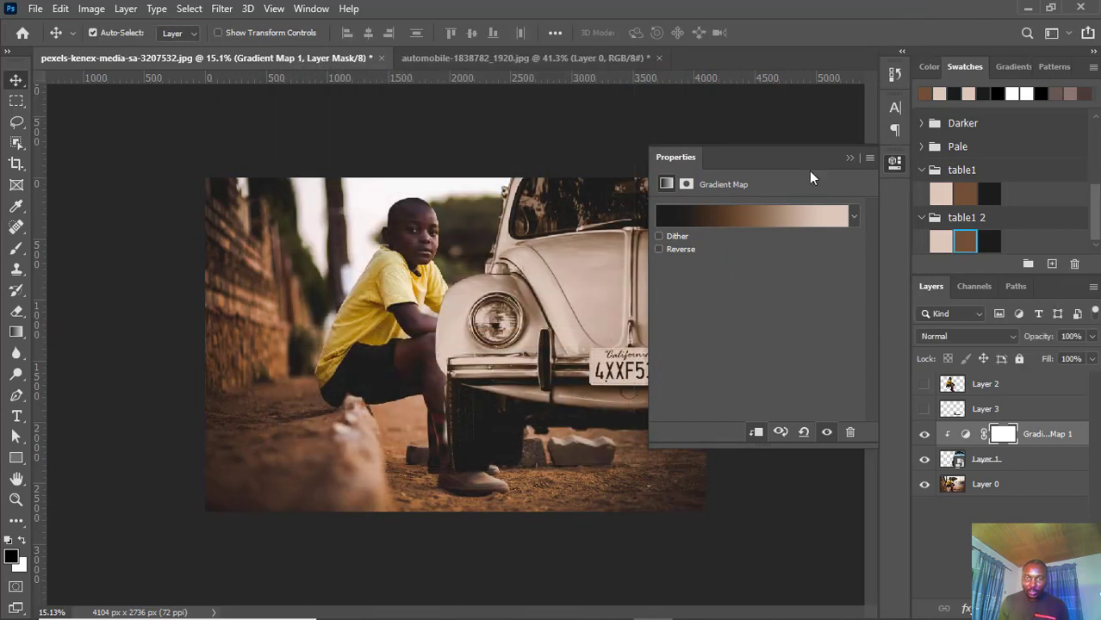
left_click(849, 158)
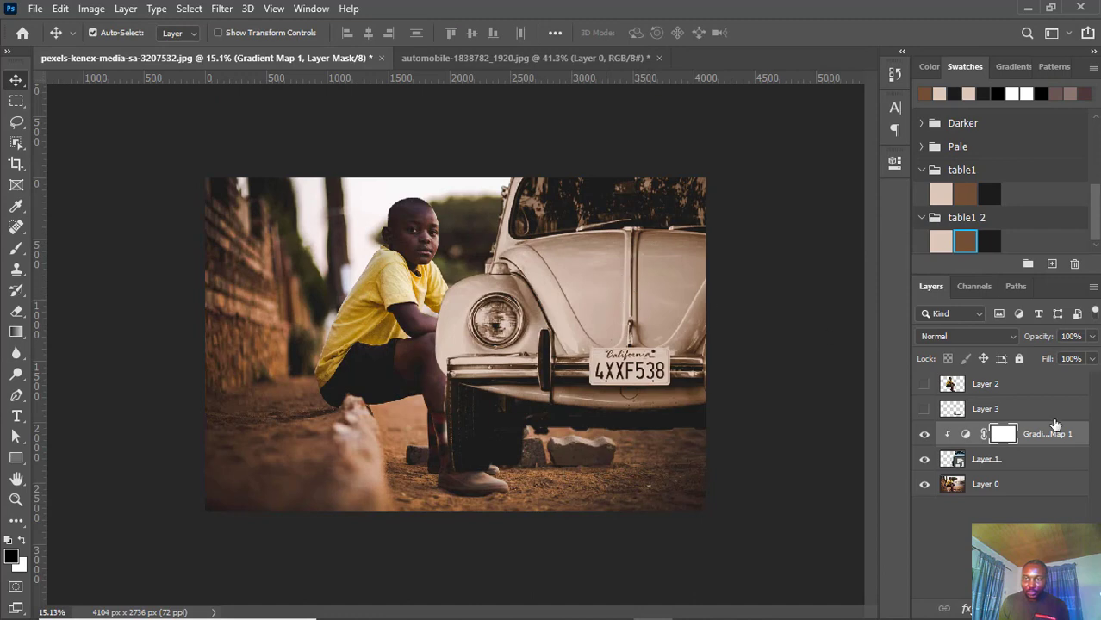
Set the Gradient Map layer's blend mode to Soft Light
left_click(974, 435)
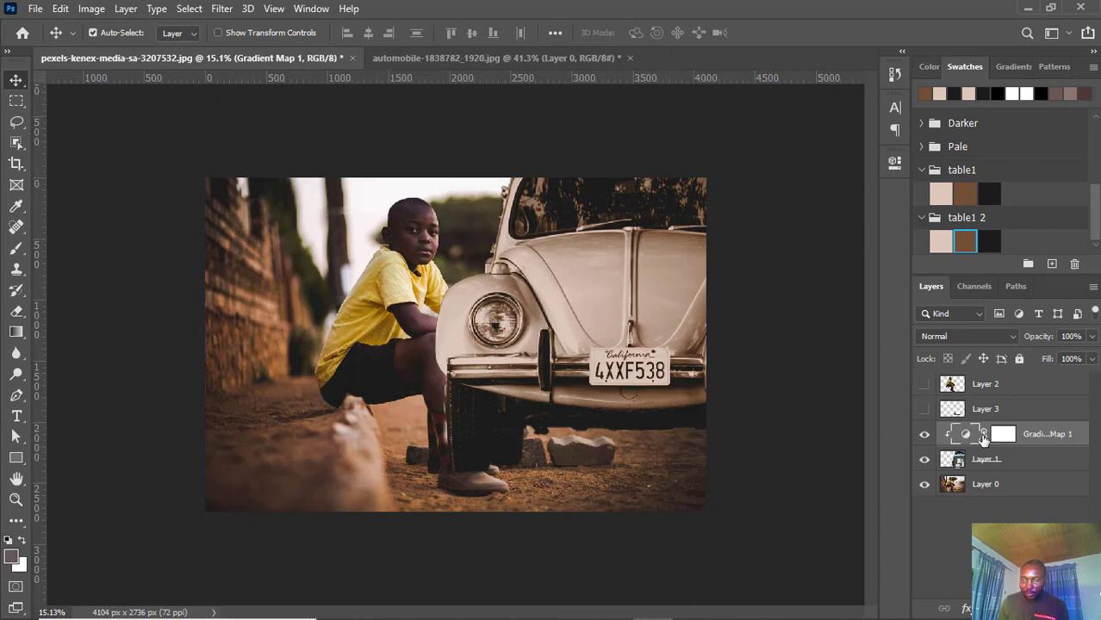
left_click(961, 335)
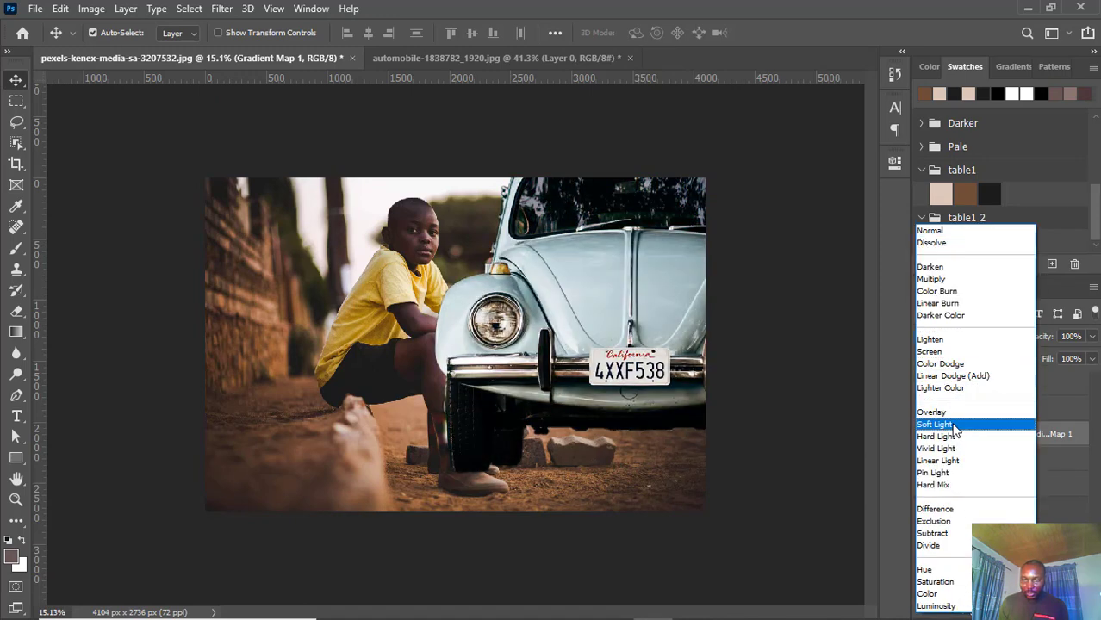
left_click(954, 425)
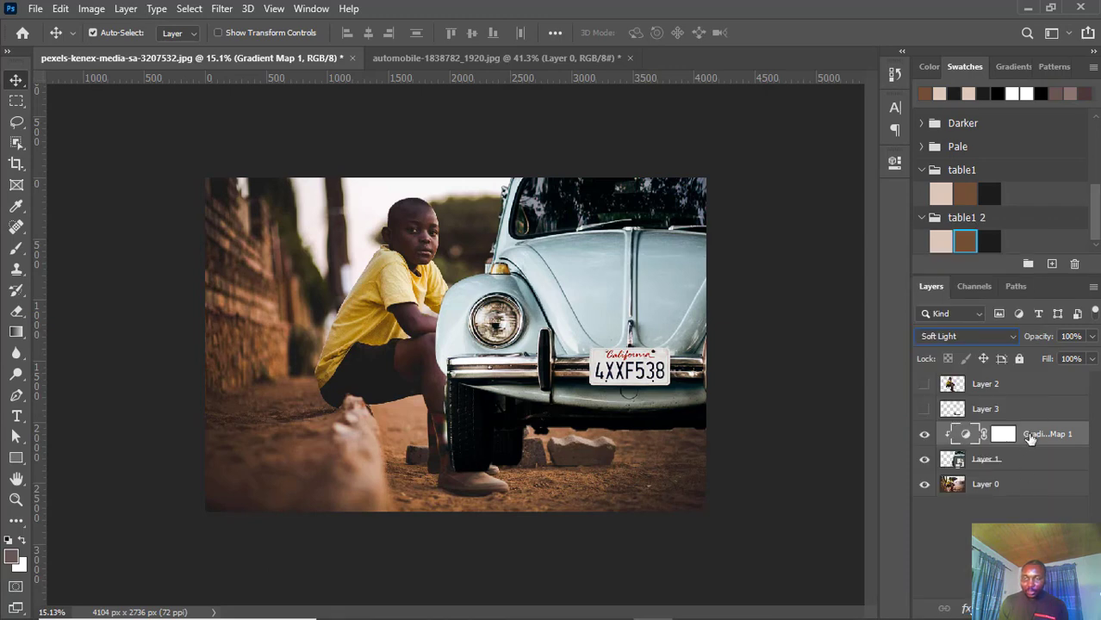
Hide the Gradient Map and car layers and add an empty layer directly above the Gradient Map
left_click(925, 435)
left_click(925, 460)
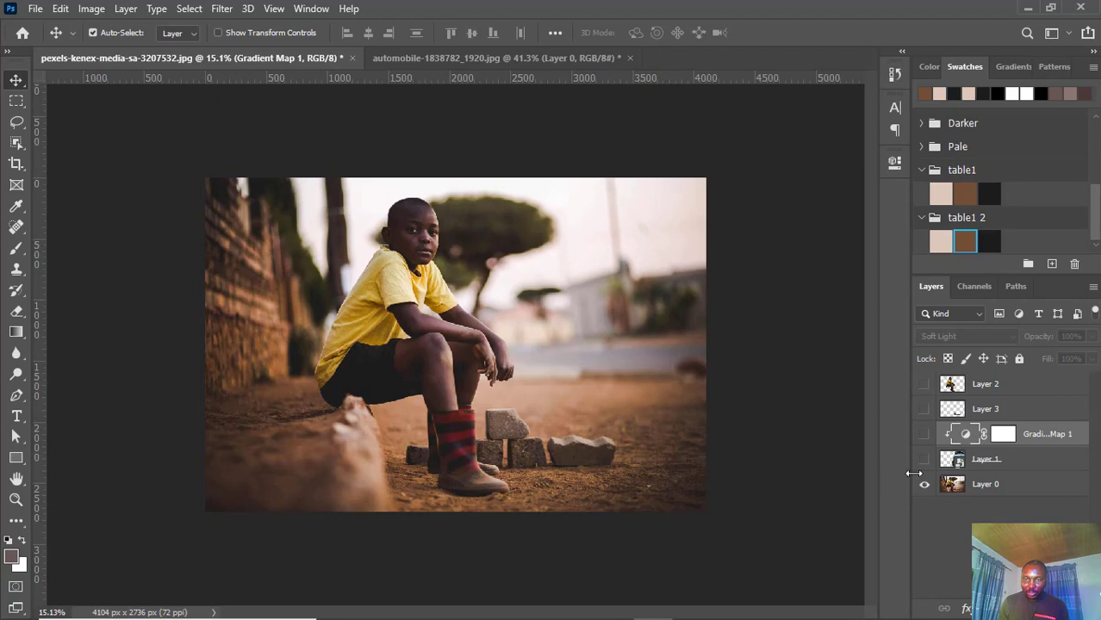
left_click(1003, 411)
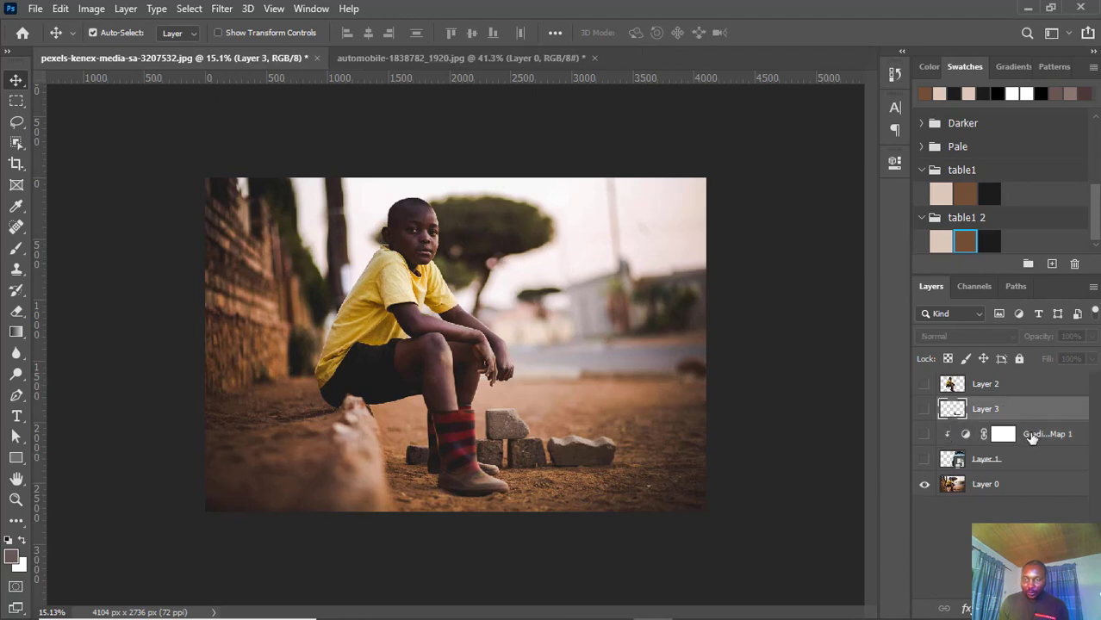
left_click(1030, 439)
key("ctrl+shift+alt+e")
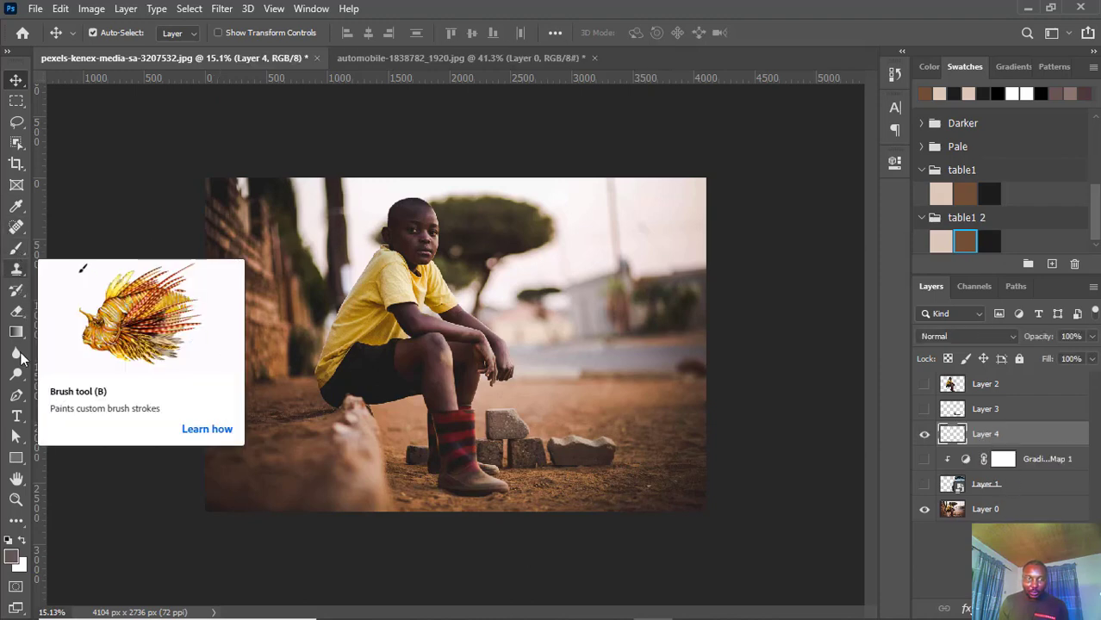
Sample the near-black of the boy's shorts as the foreground color
left_click(16, 207)
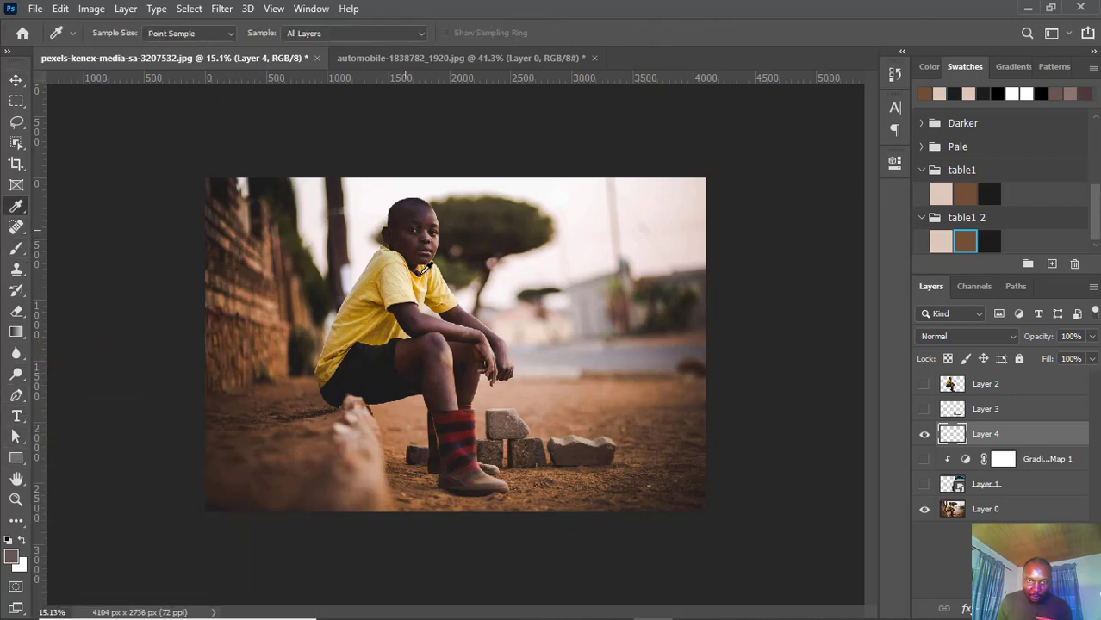
left_click(393, 365)
left_click(393, 366)
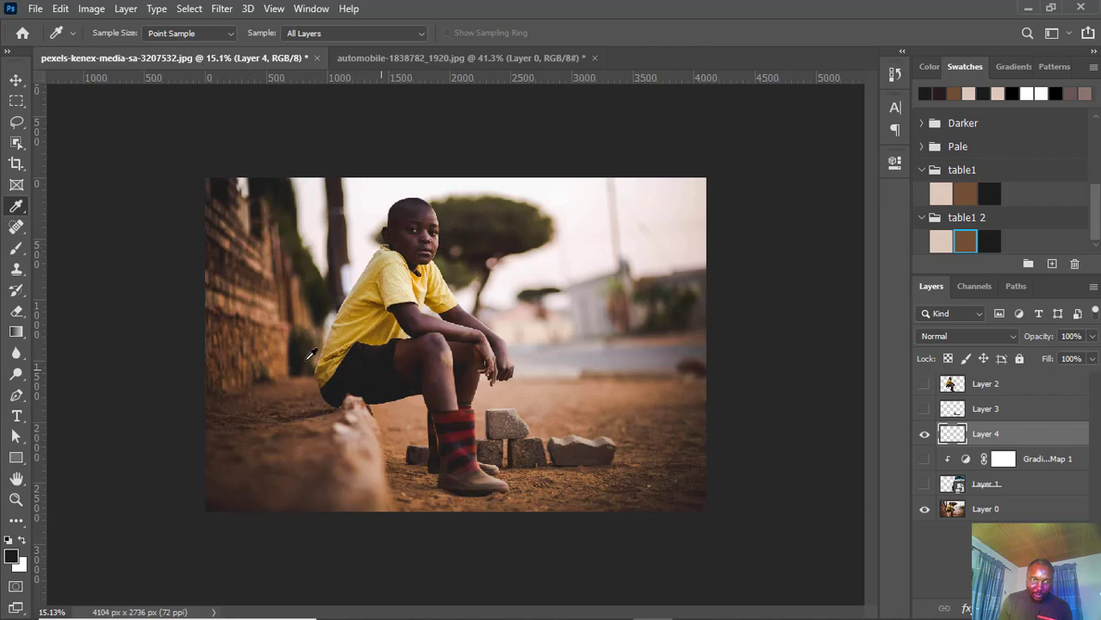
Paint a horizontal near-black stroke across the sky beside the boy with a 300 px Hard Round brush on the new layer
left_click(16, 248)
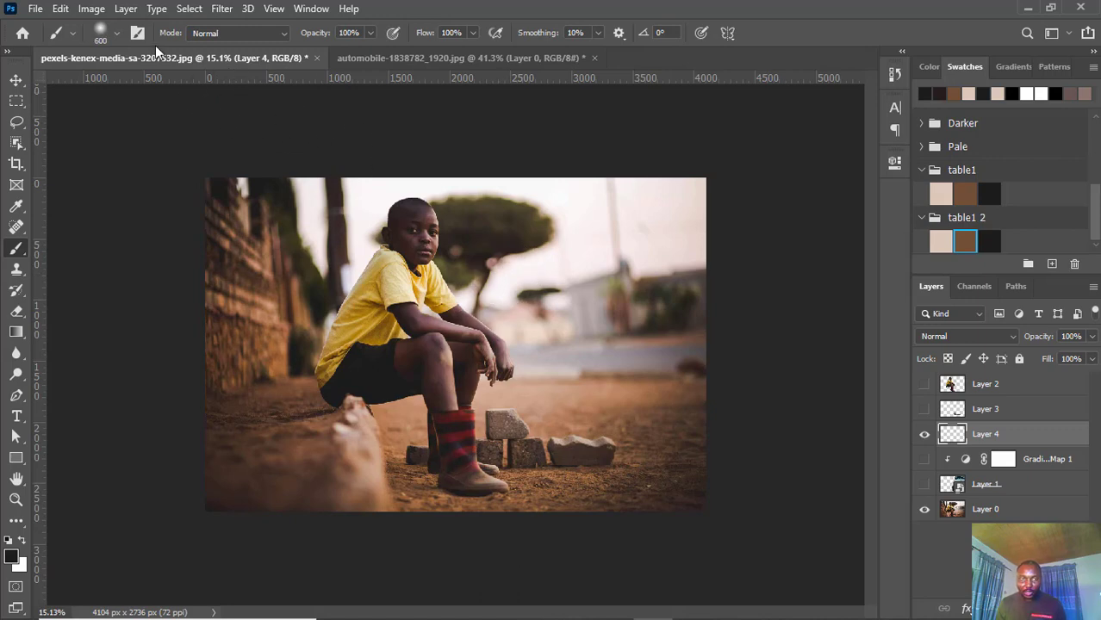
left_click(117, 37)
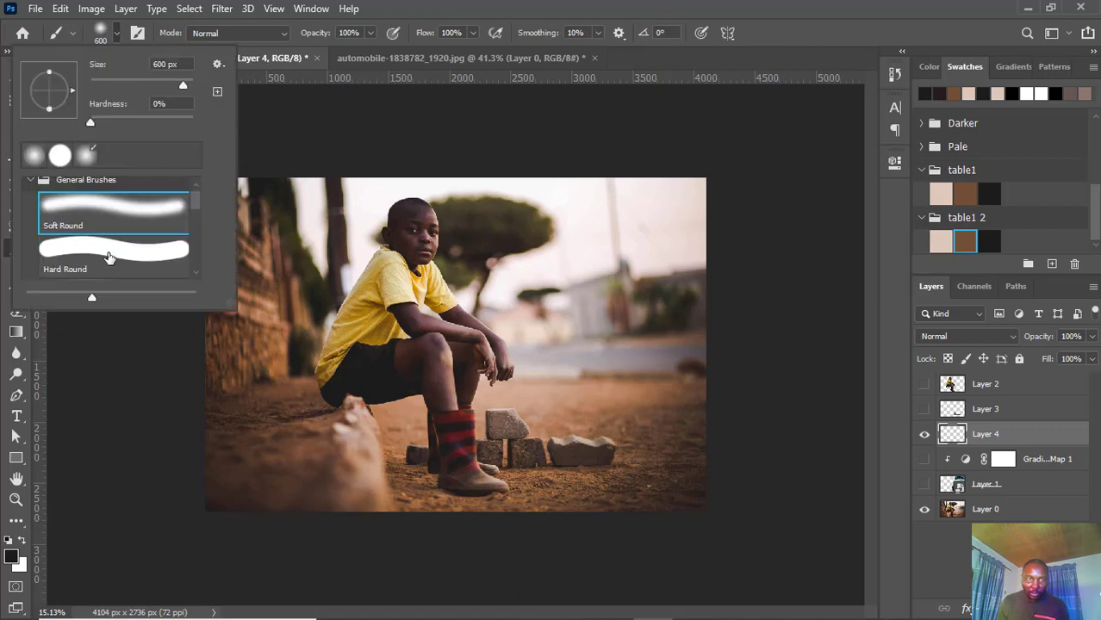
left_click(109, 251)
left_click(712, 6)
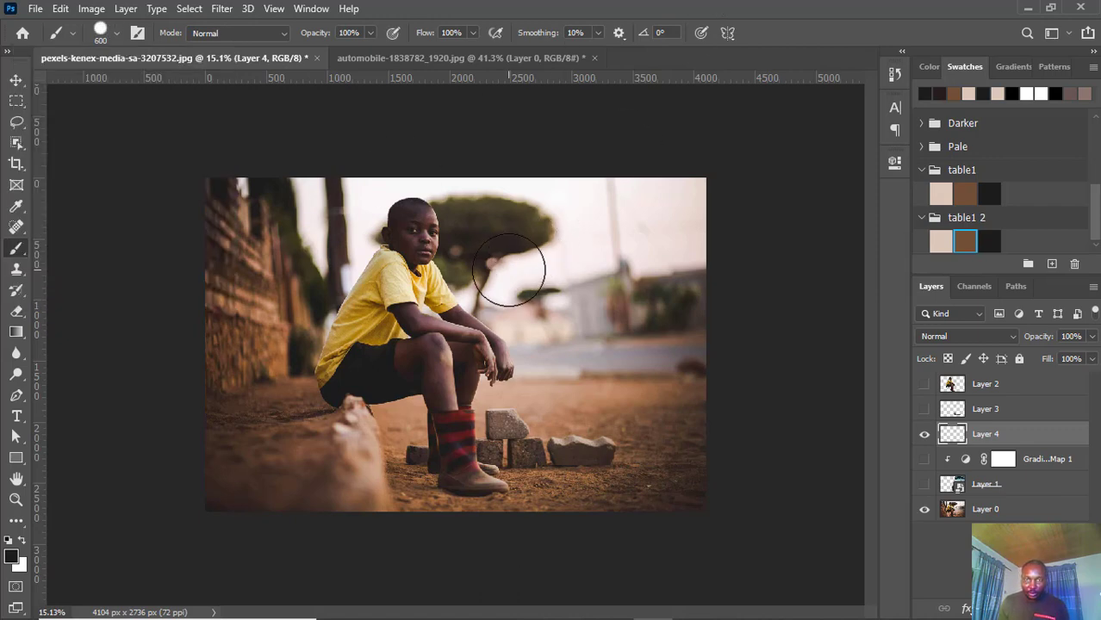
key("bracketleft")
key("bracketleft")
key("bracketleft")
key("bracketleft")
key("bracketleft")
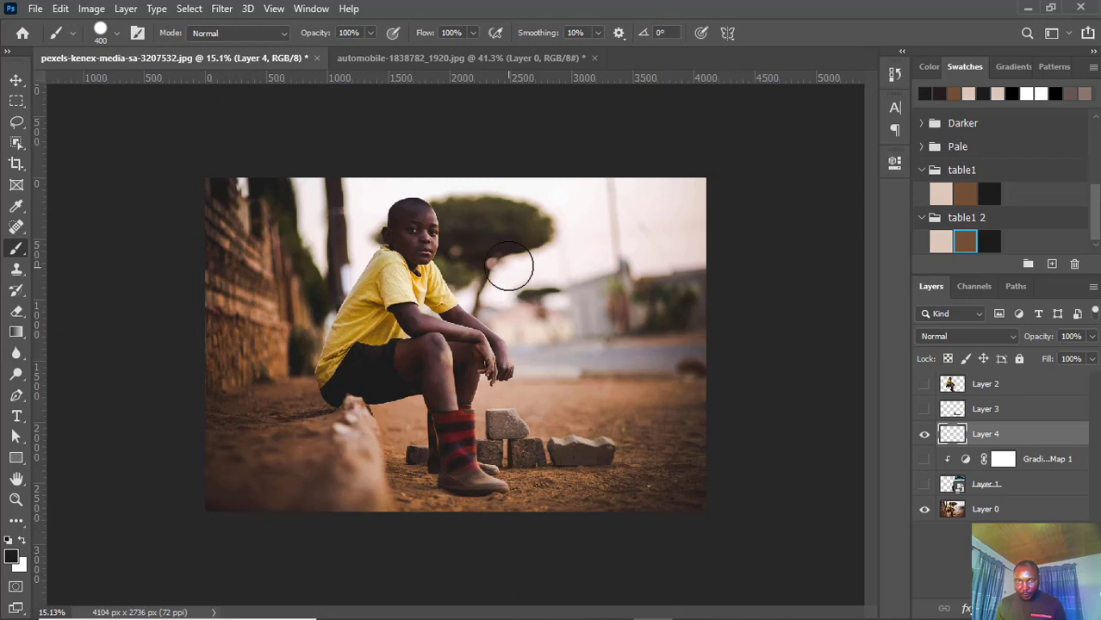
left_click_drag(505, 258, 674, 255)
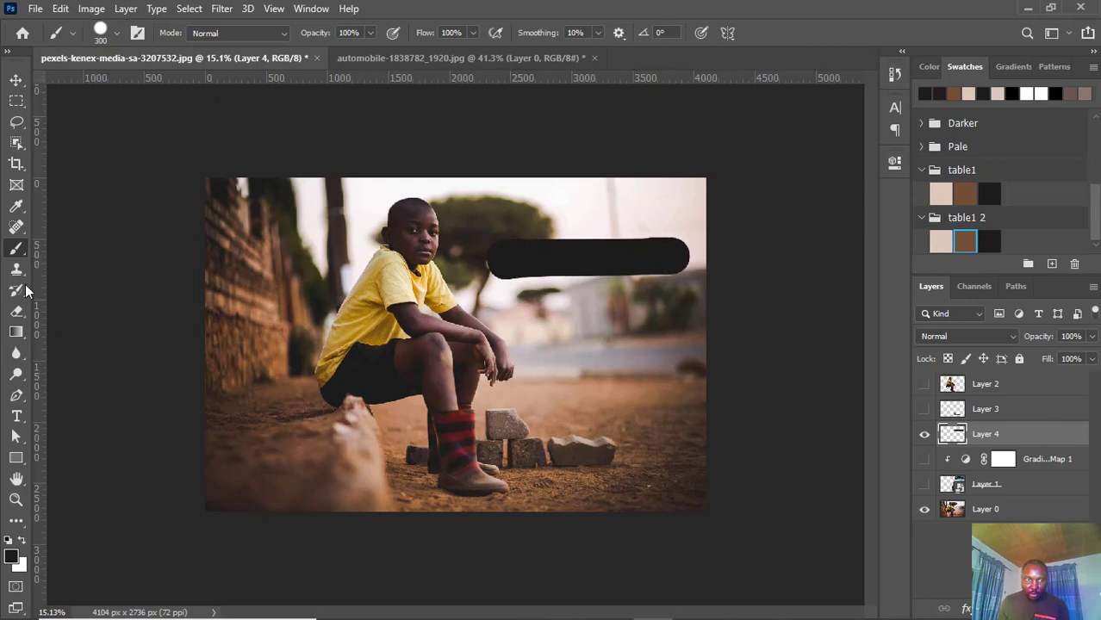
Sample the pinkish highlight on the boy's forearm and paint a horizontal stroke in that color below the black one
key("i")
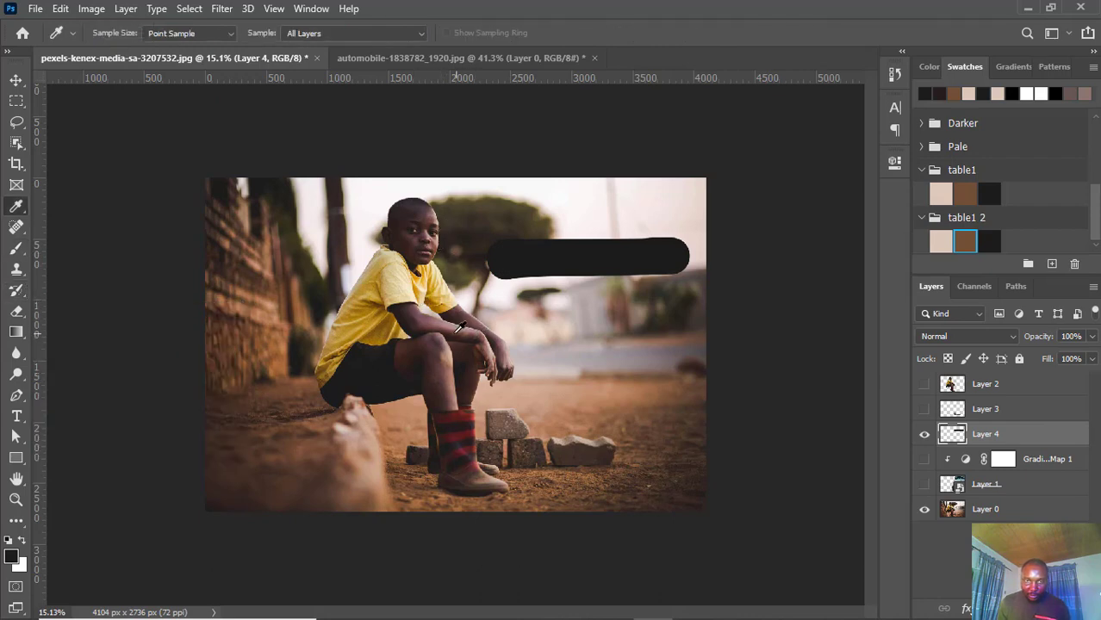
left_click(462, 323)
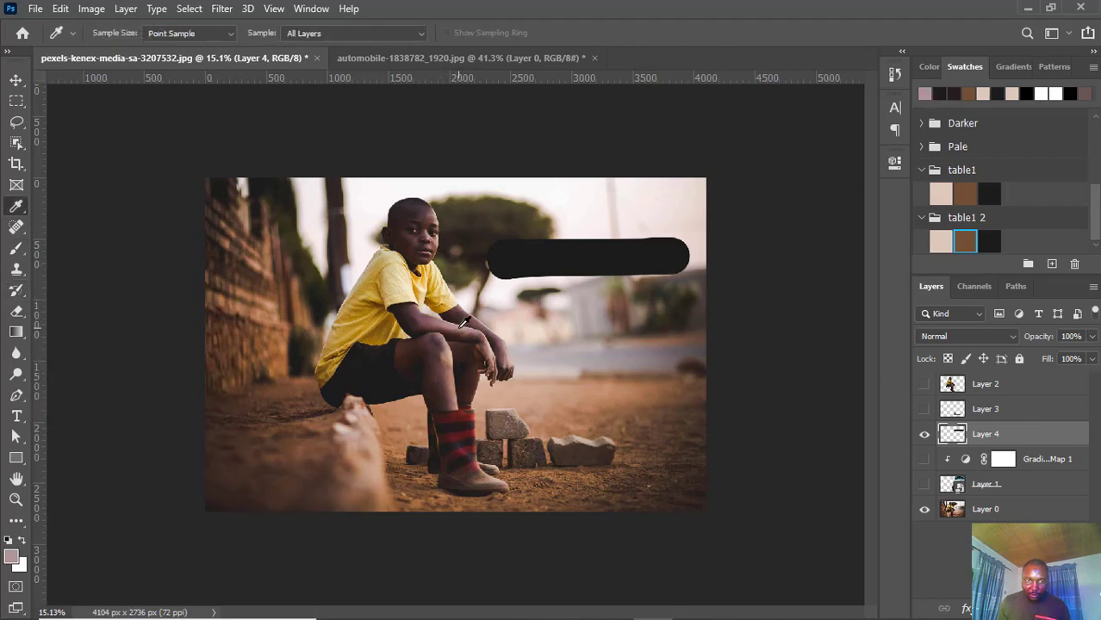
left_click(448, 324)
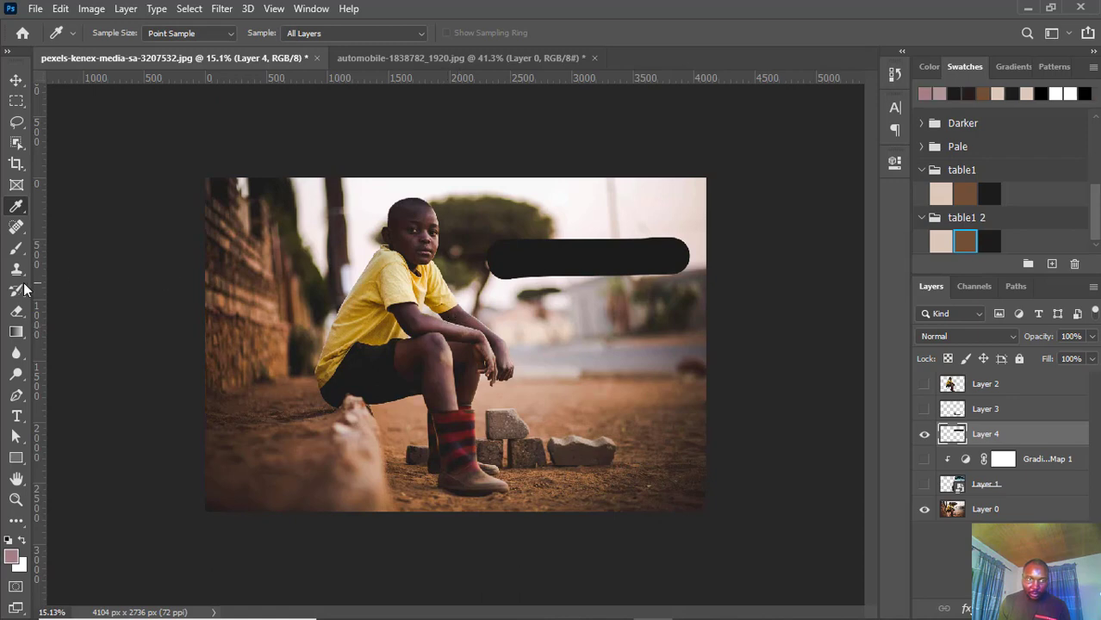
left_click(16, 247)
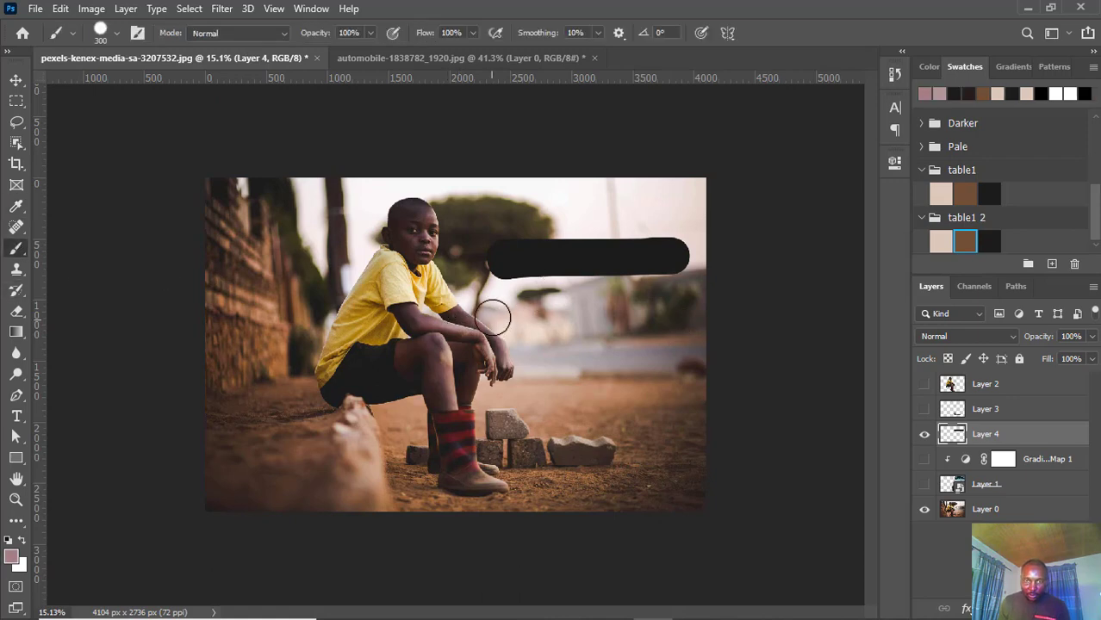
left_click_drag(492, 313, 683, 315)
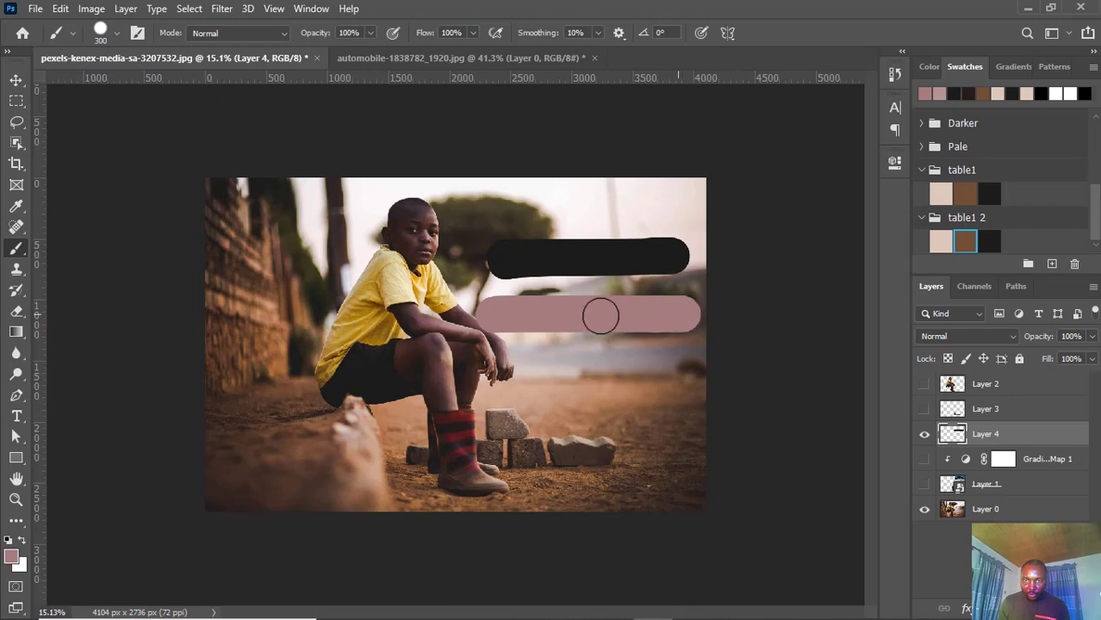
left_click(16, 80)
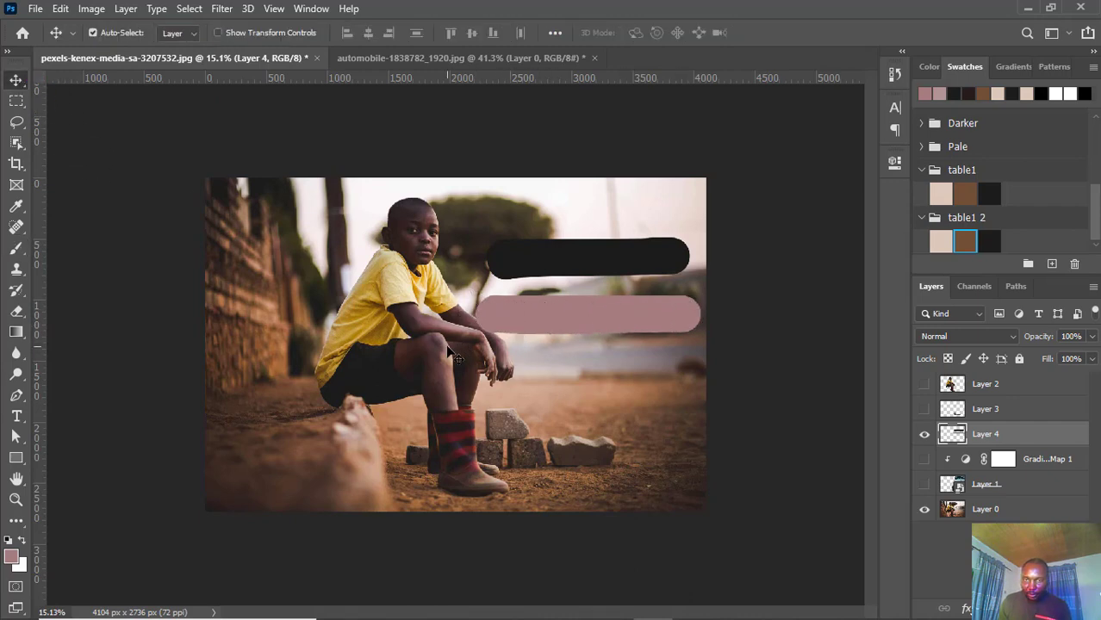
left_click(983, 509)
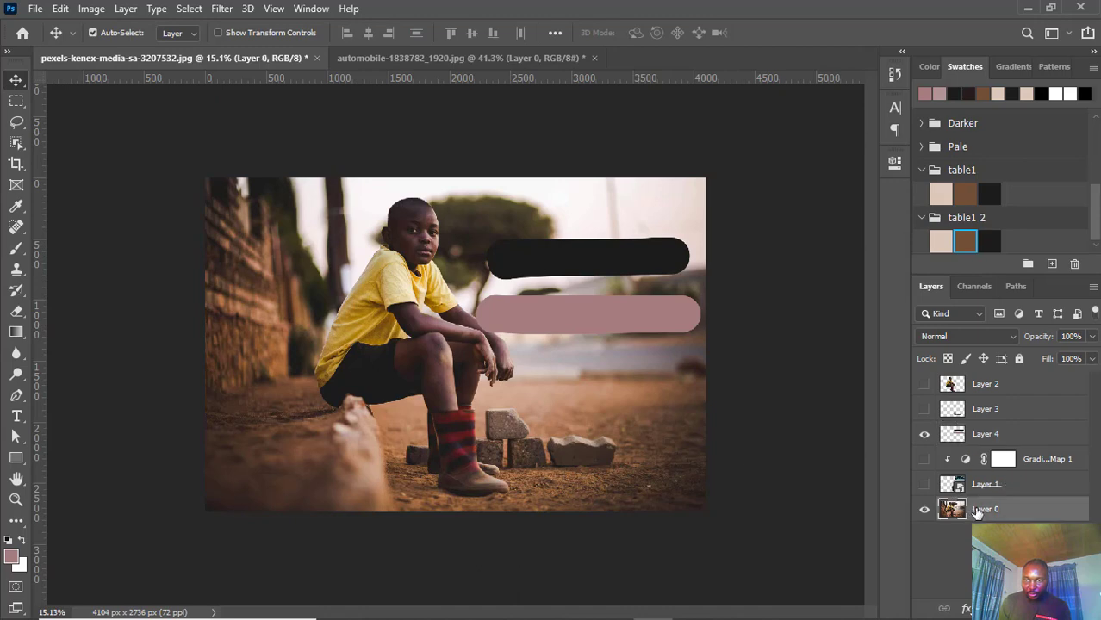
left_click(924, 509)
left_click(925, 511)
left_click(189, 9)
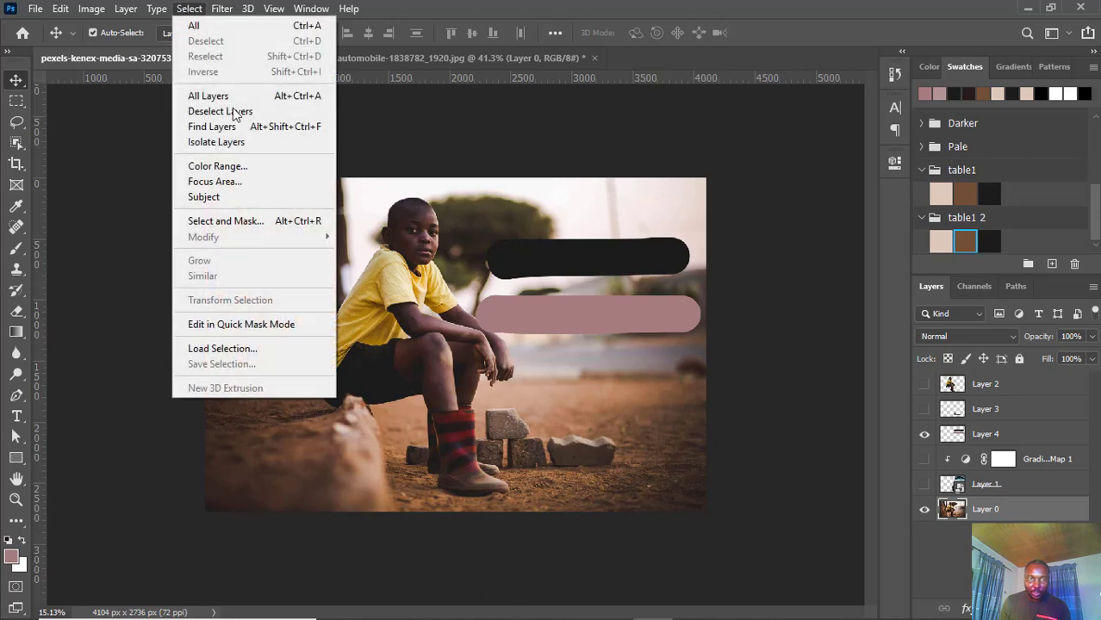
left_click(232, 180)
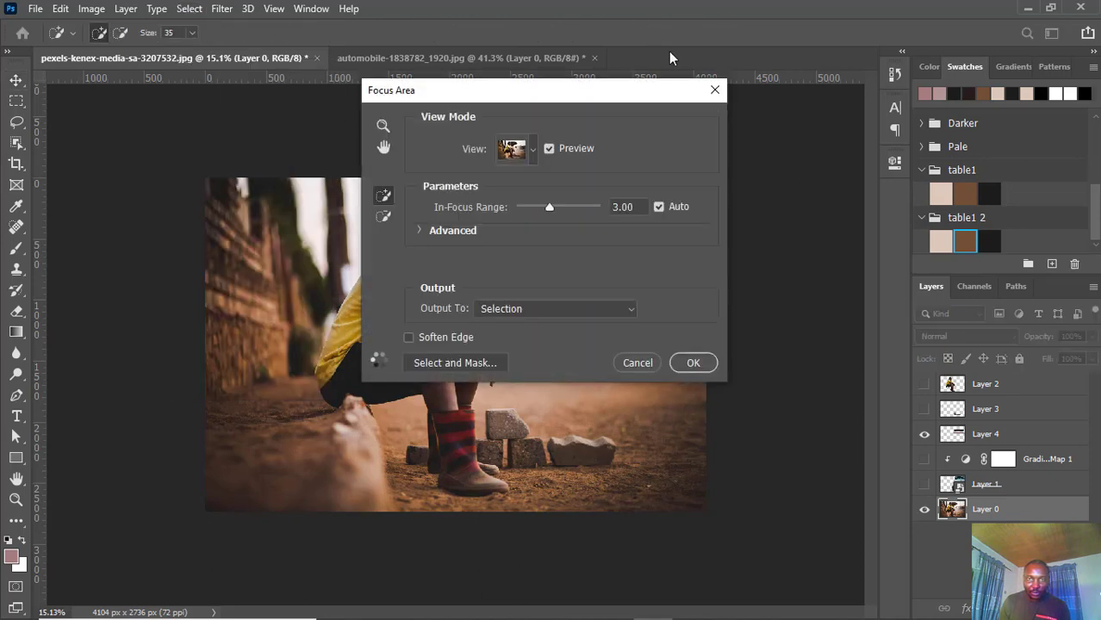
left_click(715, 91)
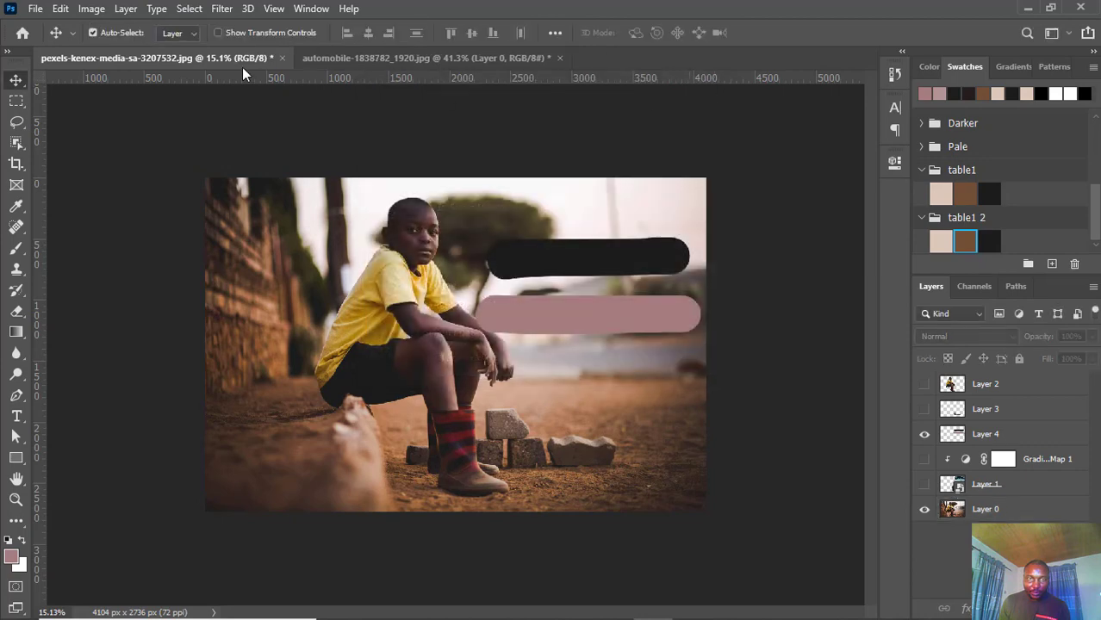
left_click(190, 9)
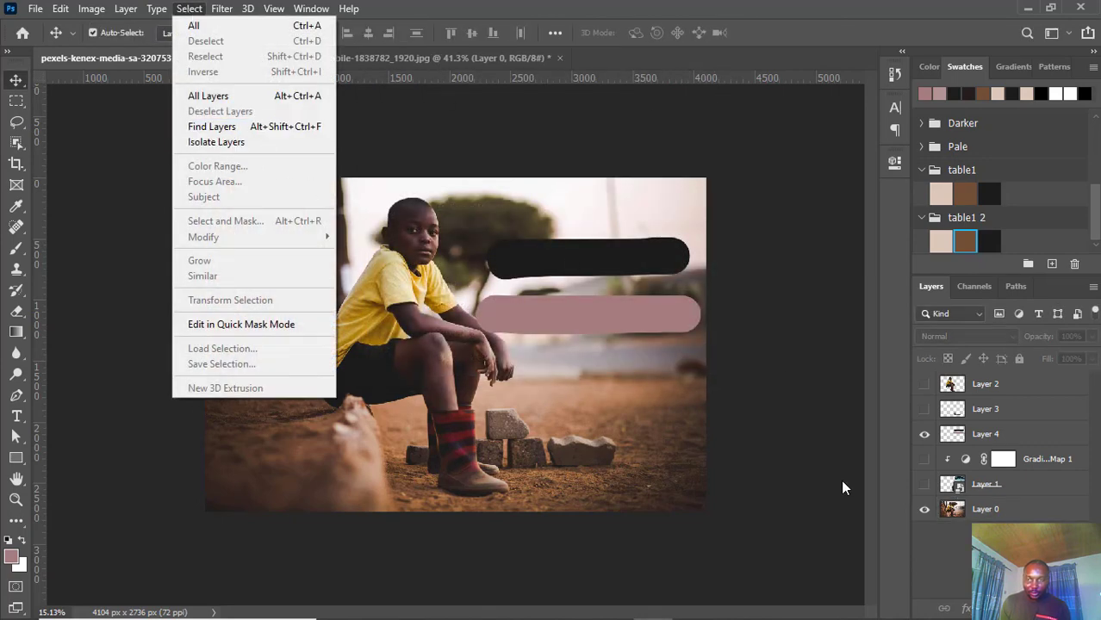
Select the midtones of the original photo layer with Color Range, using 0% fuzziness and a range of 105 to 188
left_click(977, 510)
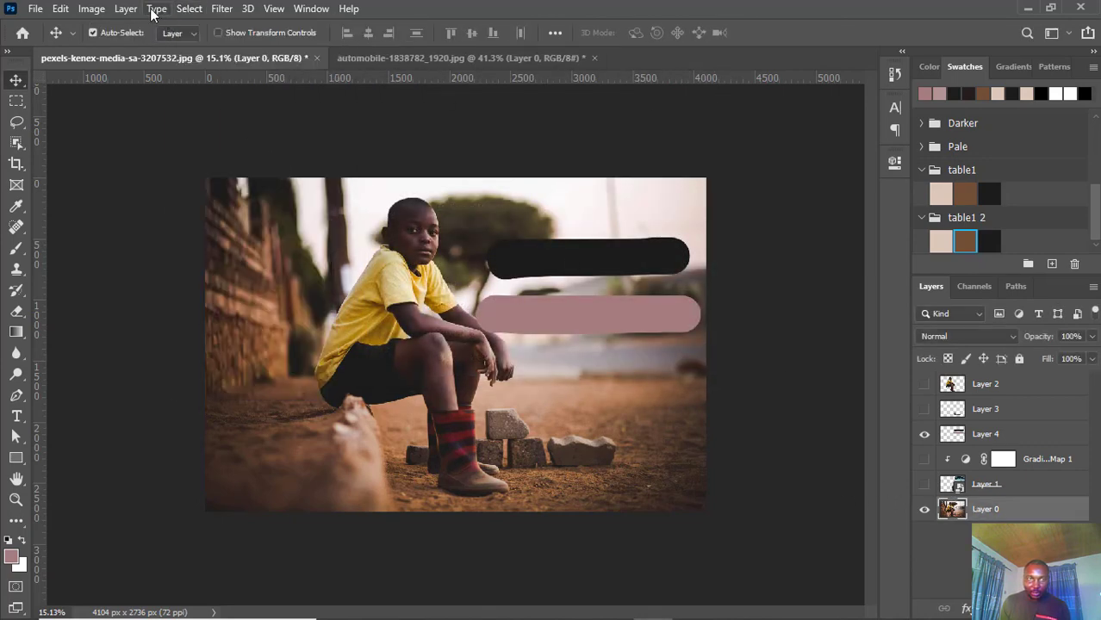
left_click(189, 8)
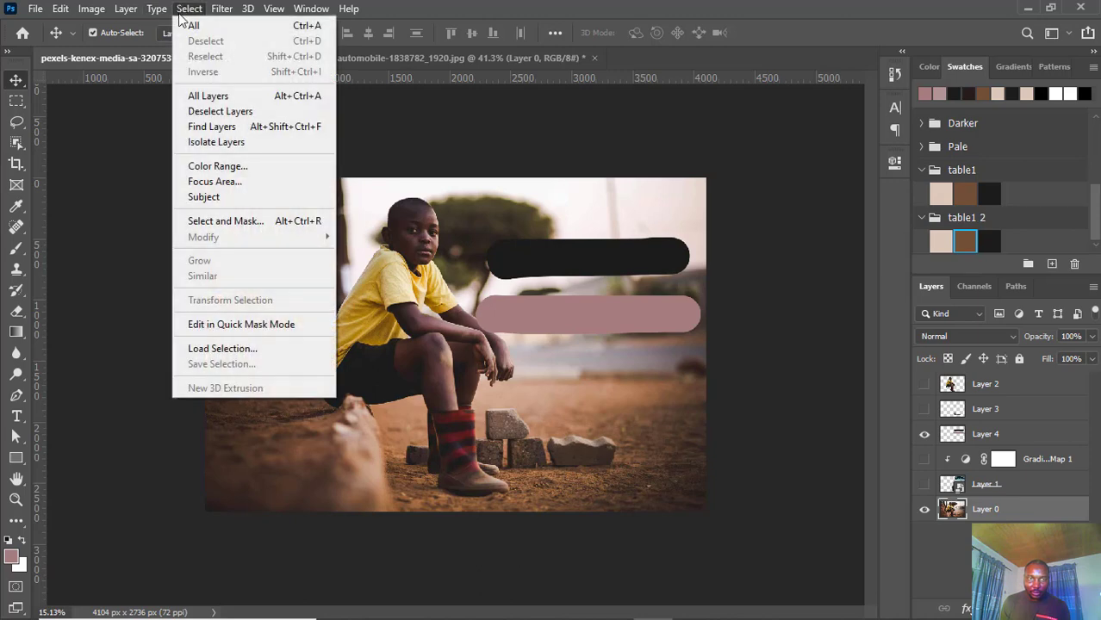
left_click(242, 167)
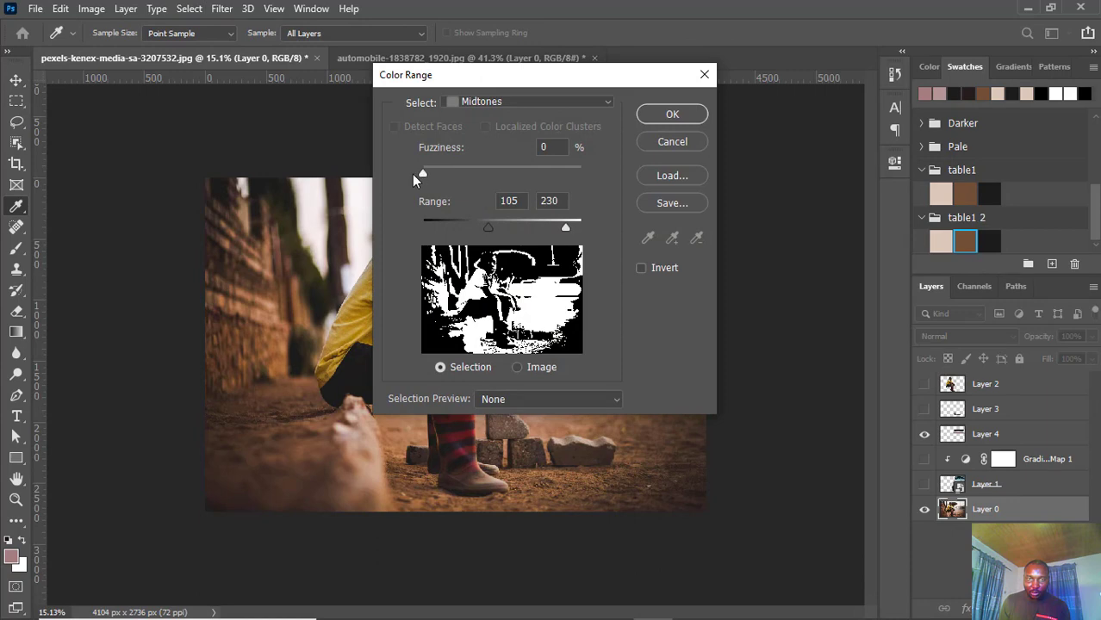
left_click(412, 175)
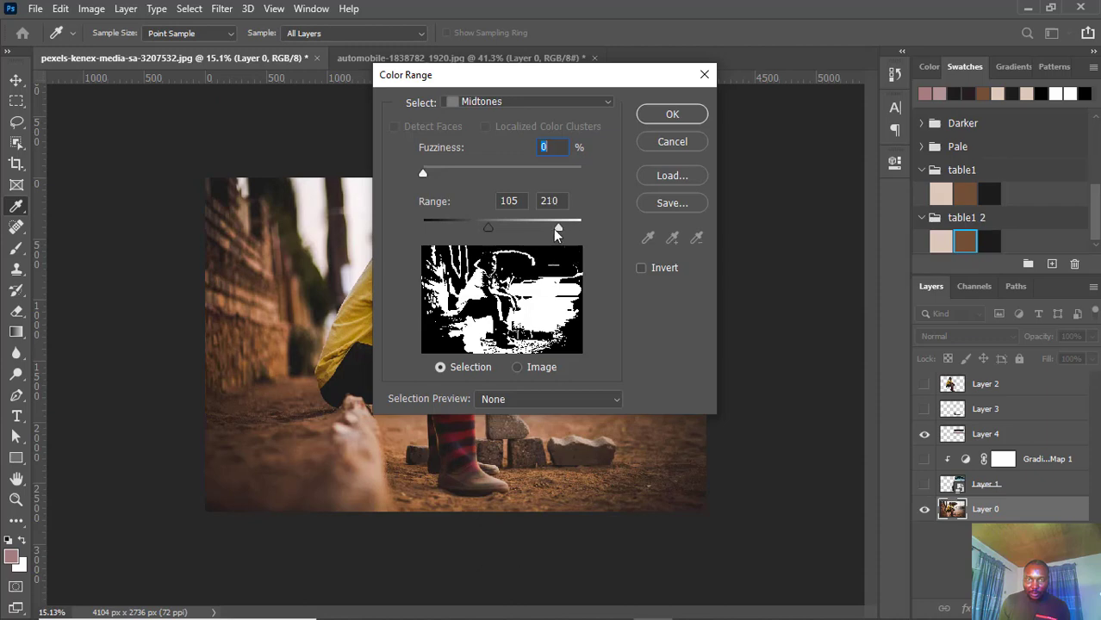
left_click_drag(566, 228, 539, 226)
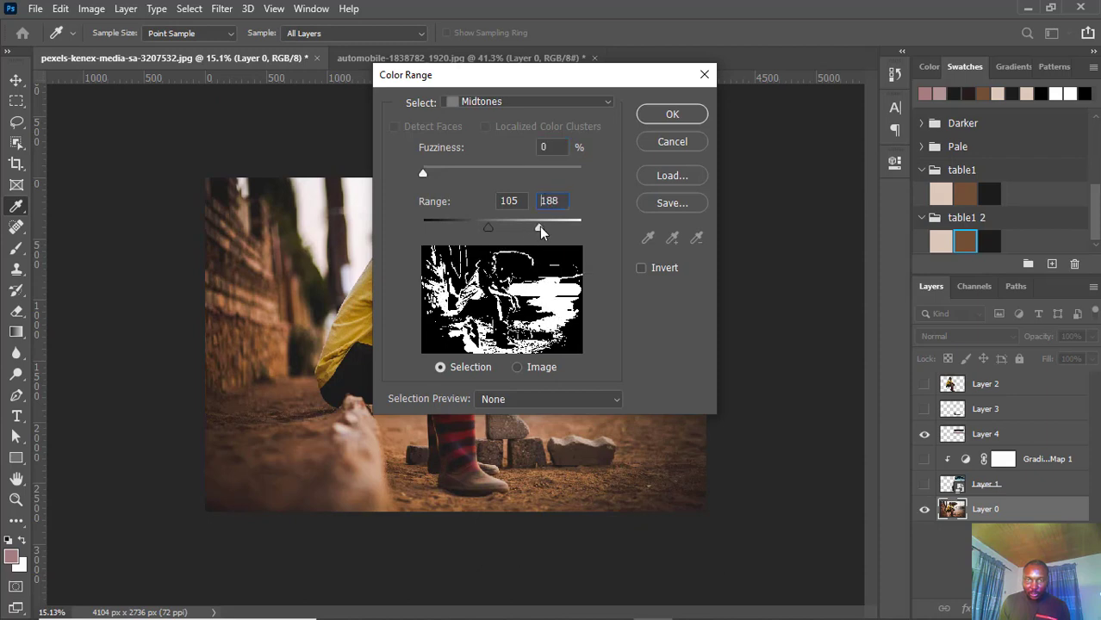
left_click(672, 119)
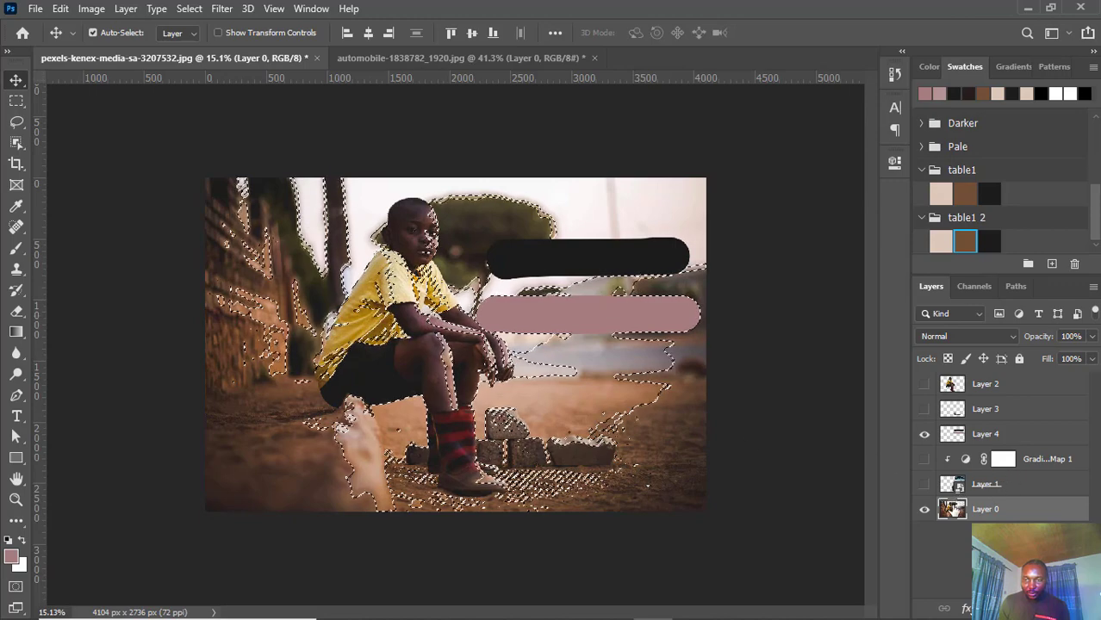
Copy the selected midtones to a new layer, then hide the original photo and the painted color strokes layer
mouse_move(883, 614)
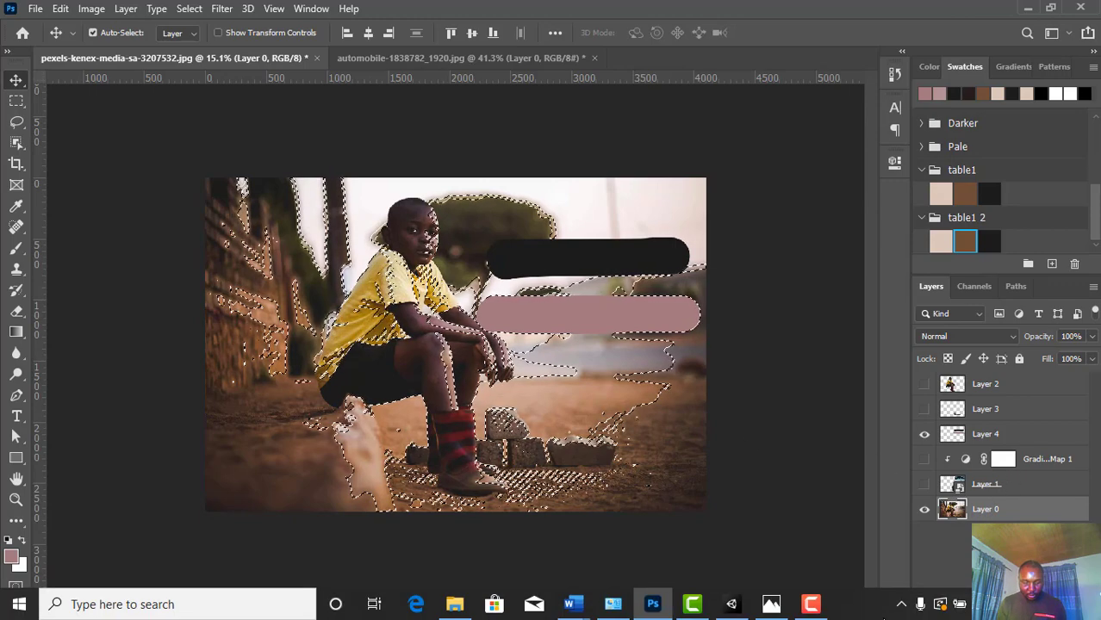
key("ctrl+j")
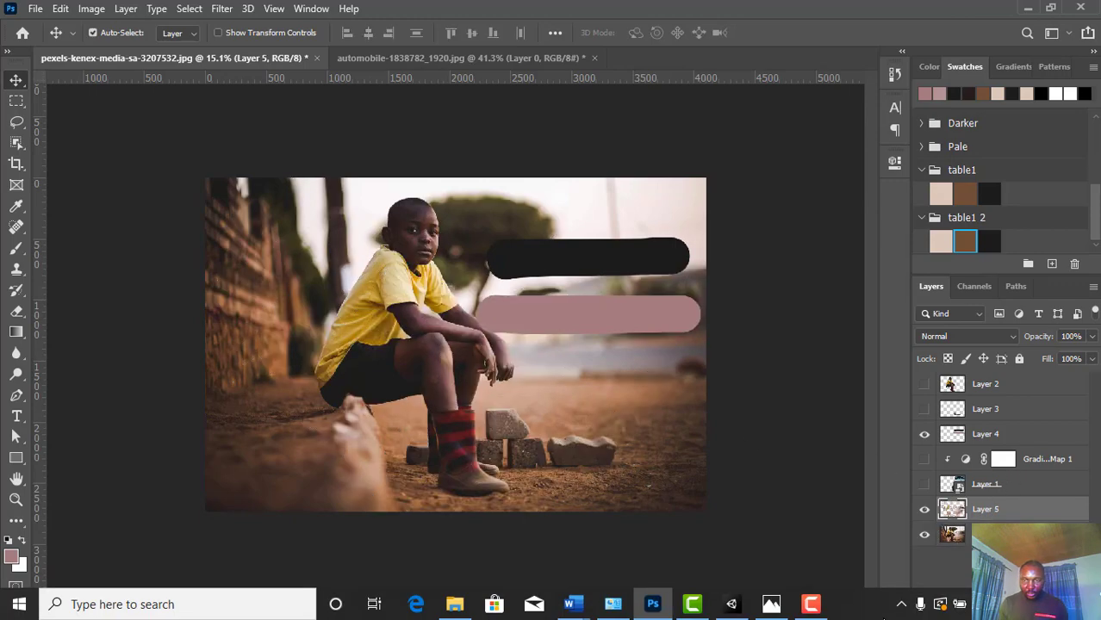
left_click(923, 535)
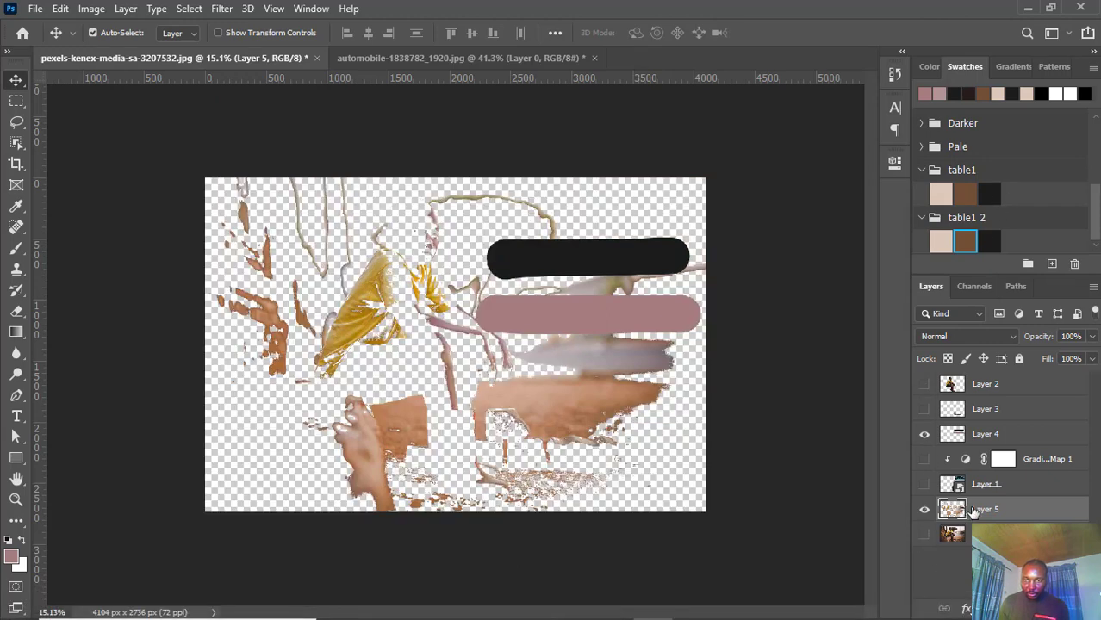
left_click(924, 509)
left_click(925, 509)
left_click(924, 434)
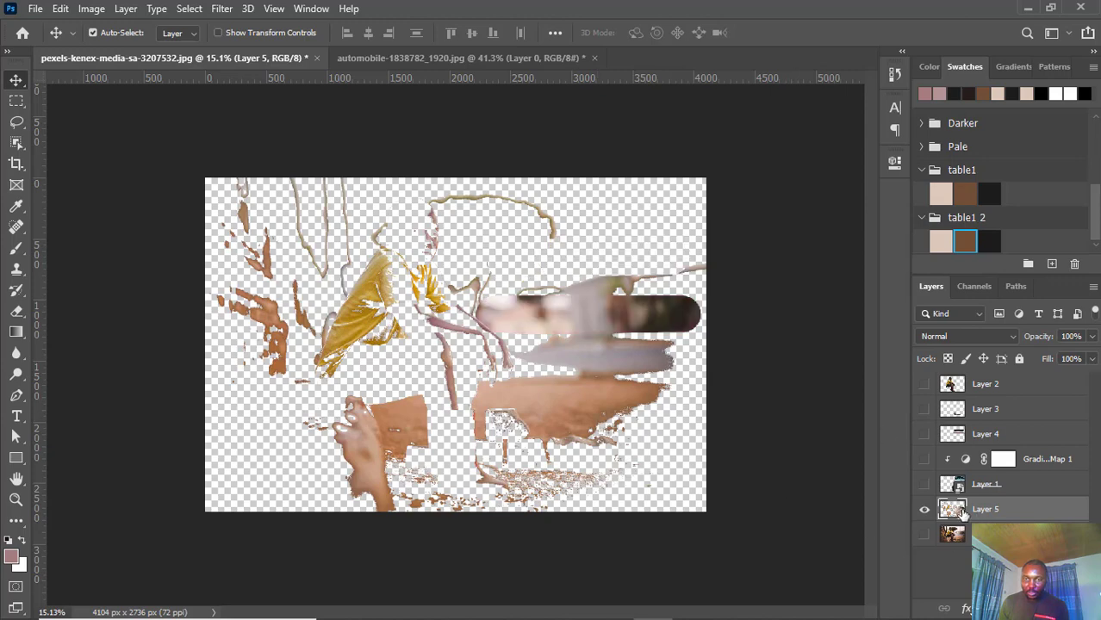
Apply the Average blur to the copied midtones layer and sample its uniform brown as the foreground color
left_click(215, 9)
mouse_move(303, 193)
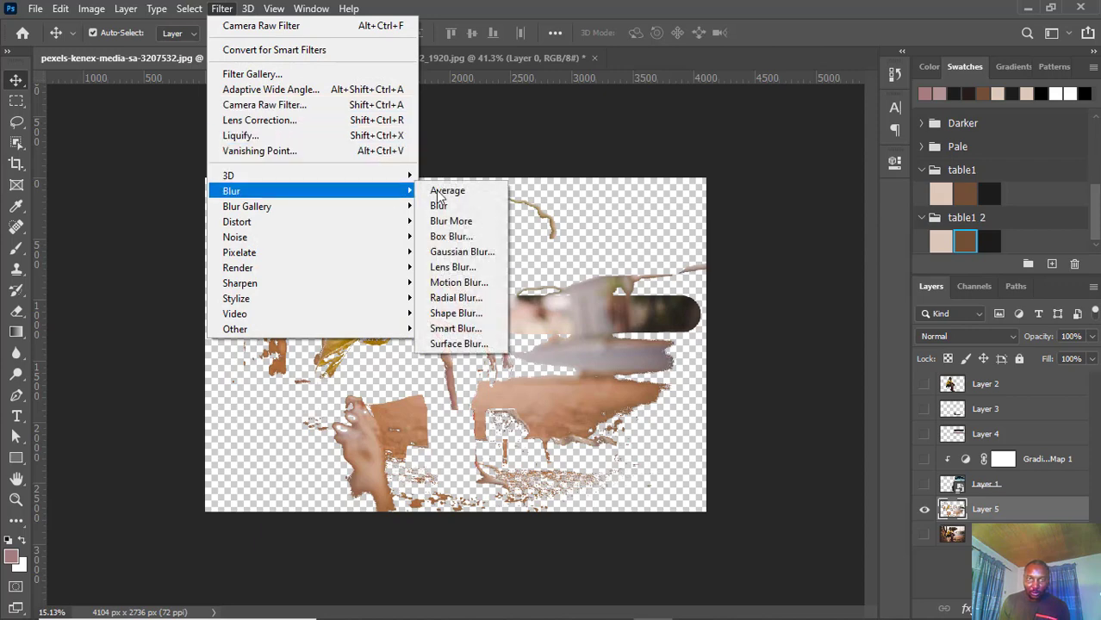
left_click(486, 190)
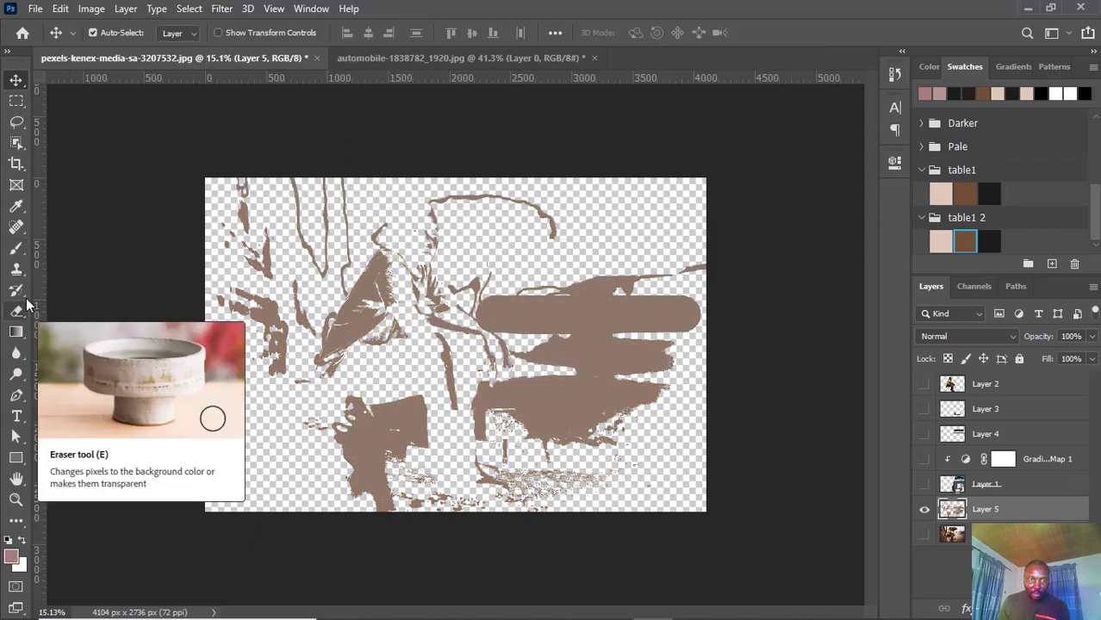
left_click(15, 207)
left_click(546, 294)
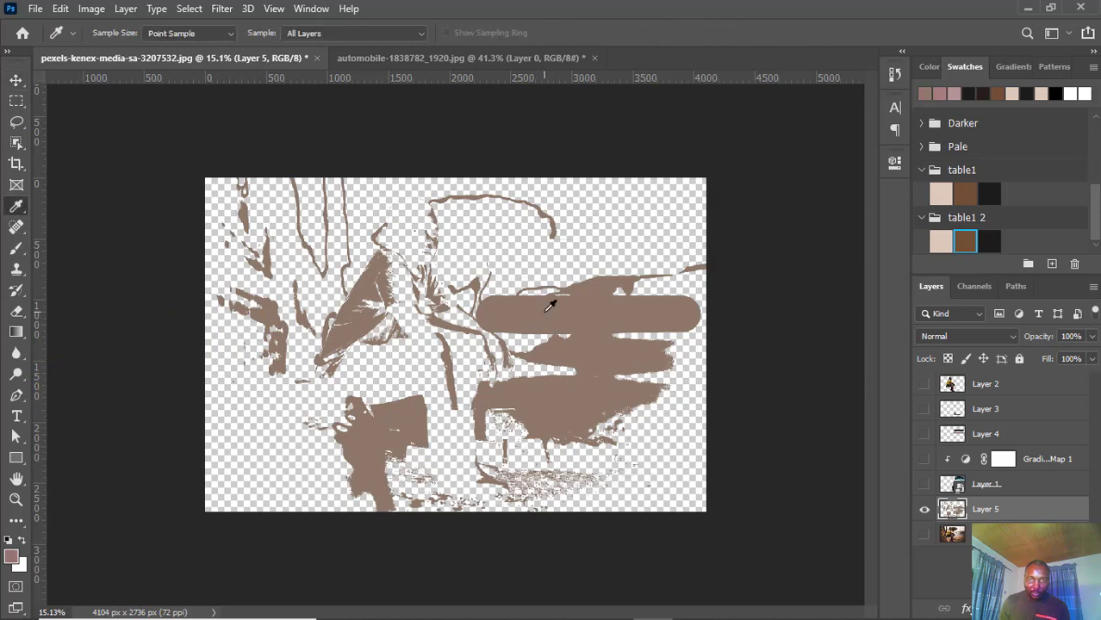
left_click(13, 77)
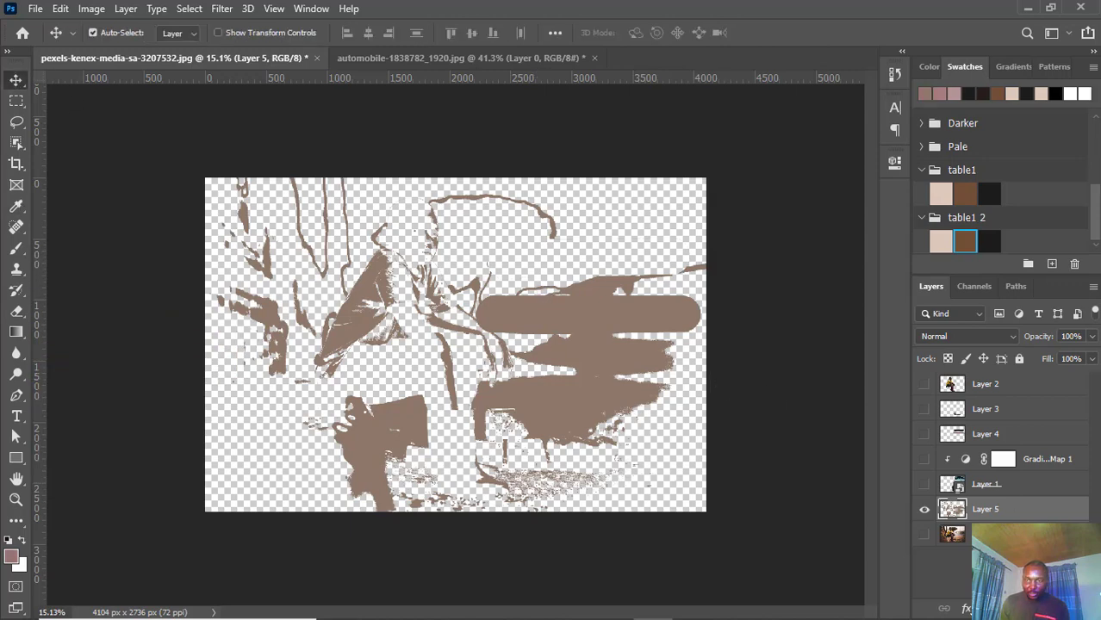
Hide the averaged midtones layer, show Layer 4, and paint a horizontal brown stroke between its black and pink strokes
left_click(924, 509)
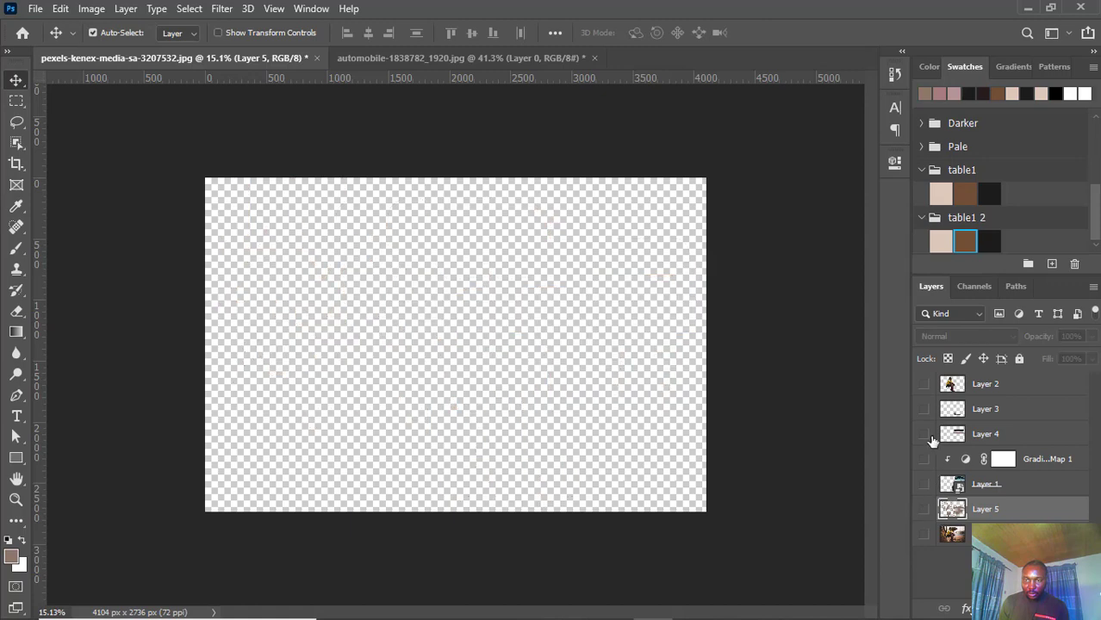
left_click(924, 434)
left_click(960, 435)
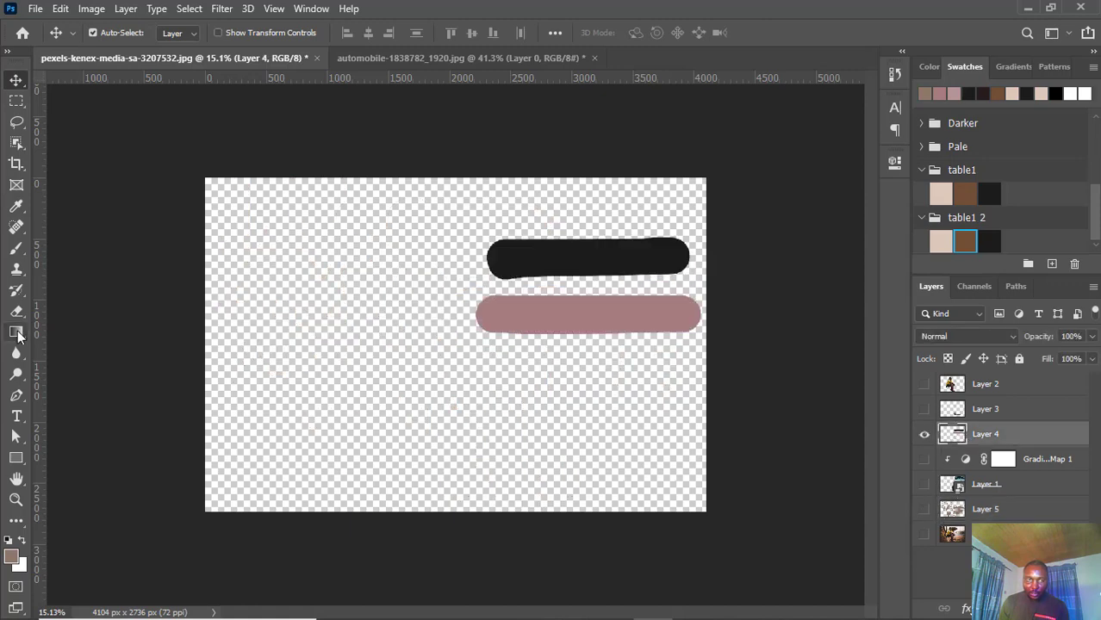
left_click(16, 247)
left_click_drag(694, 284, 466, 283)
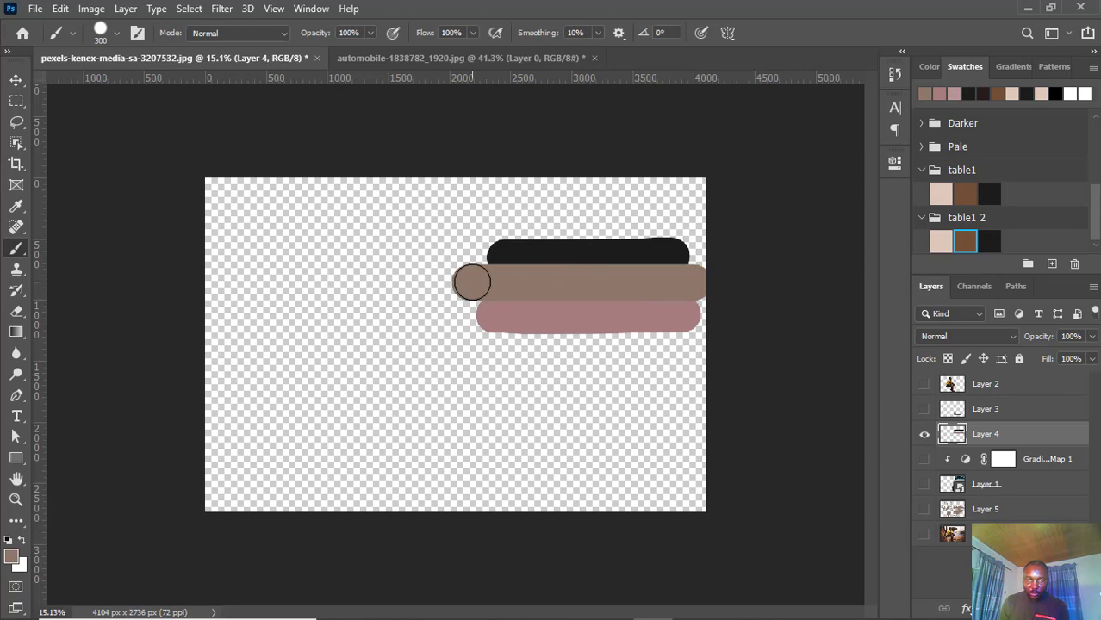
left_click(16, 80)
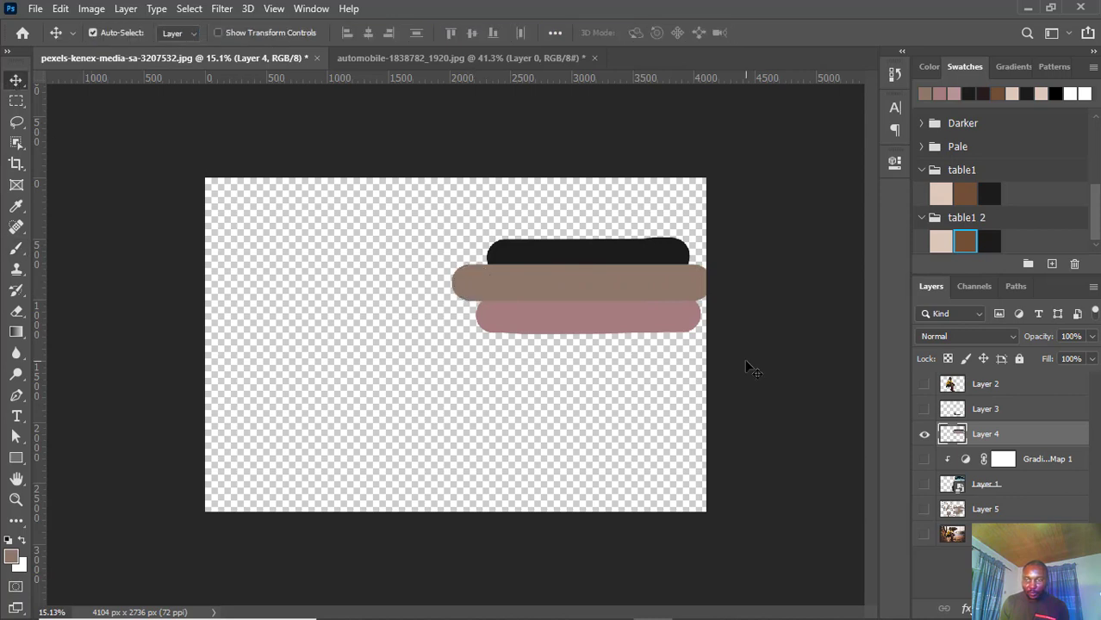
Show the original photo, move the three color strokes over the boy's torso, and show the car with its Gradient Map
left_click(924, 534)
mouse_move(601, 285)
left_mouse_down()
mouse_move(607, 254)
mouse_move(459, 285)
mouse_move(383, 346)
left_mouse_up()
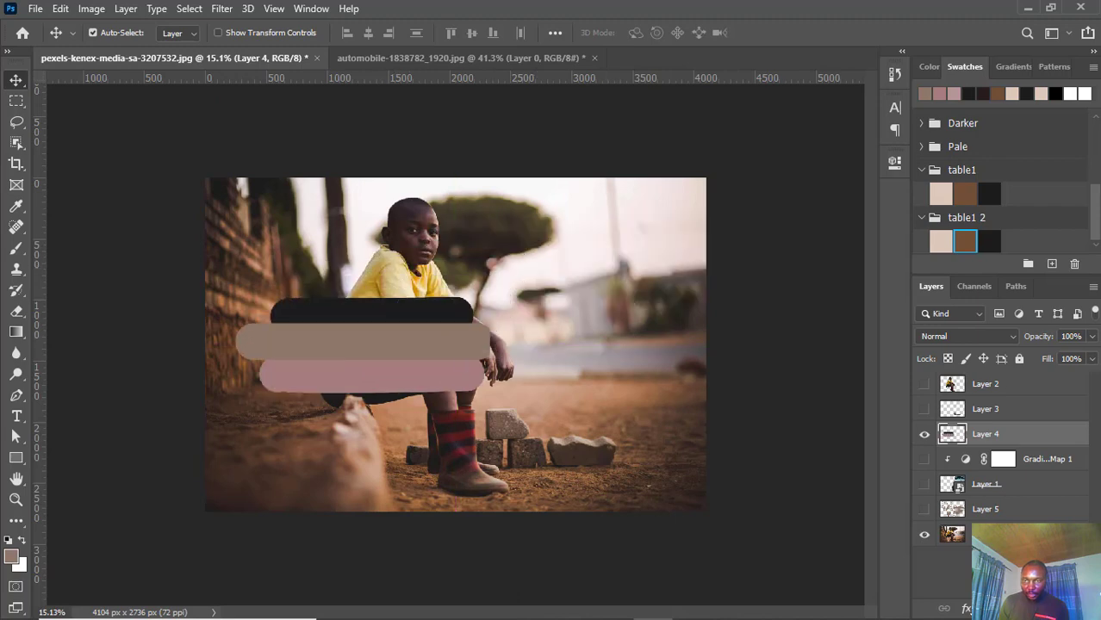
left_click(924, 484)
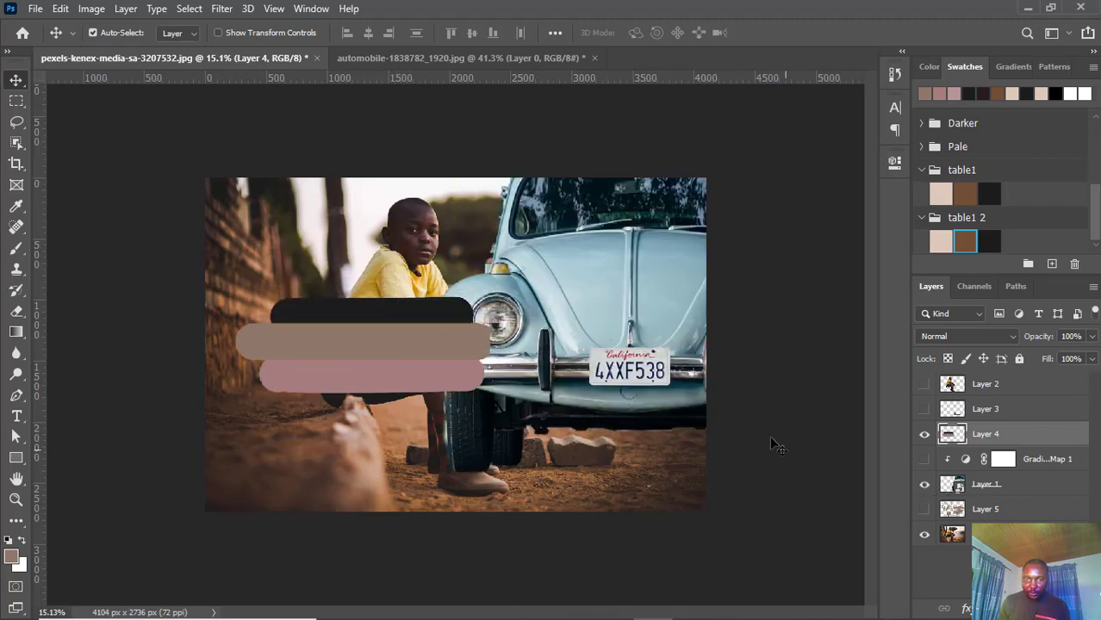
left_click(923, 459)
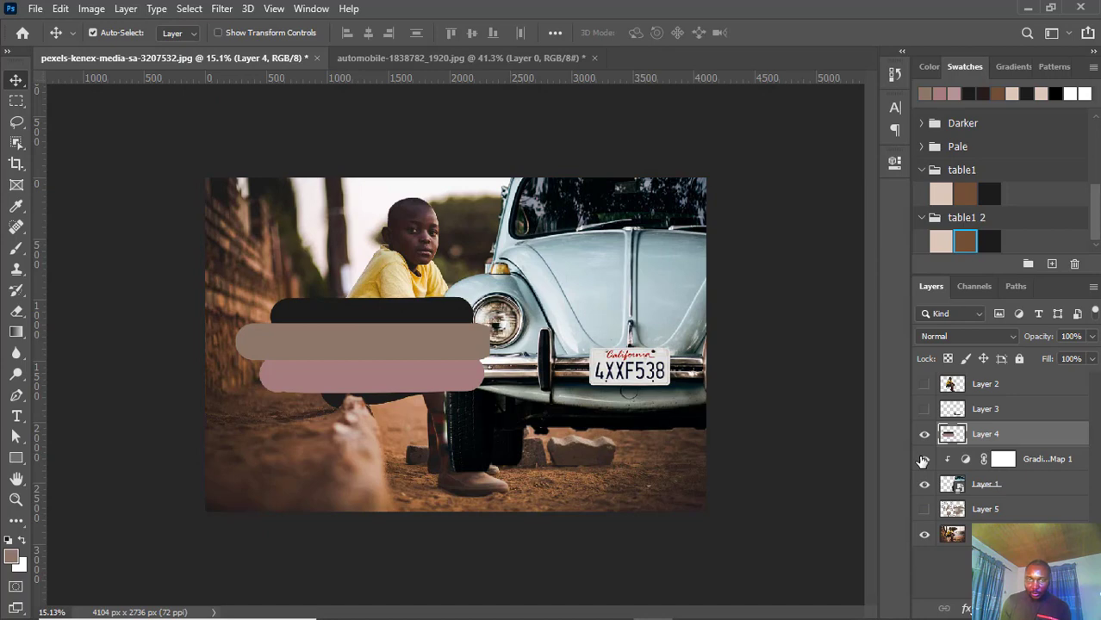
Add a Curves adjustment layer above the Gradient Map and clip it to the car layer
left_click(1034, 460)
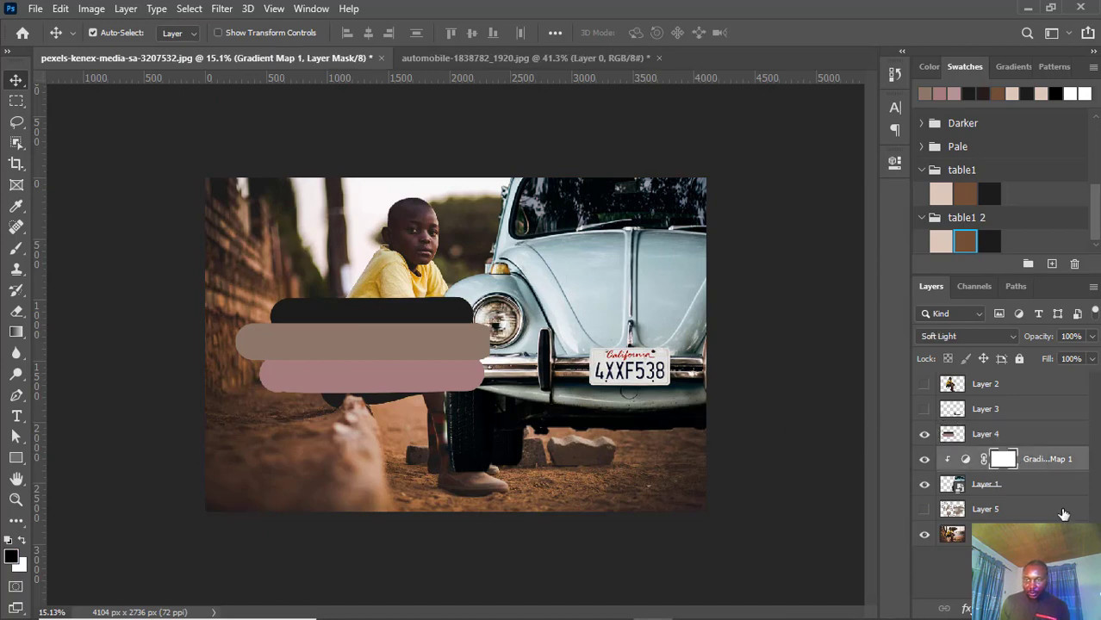
left_click(1011, 608)
left_click(1010, 400)
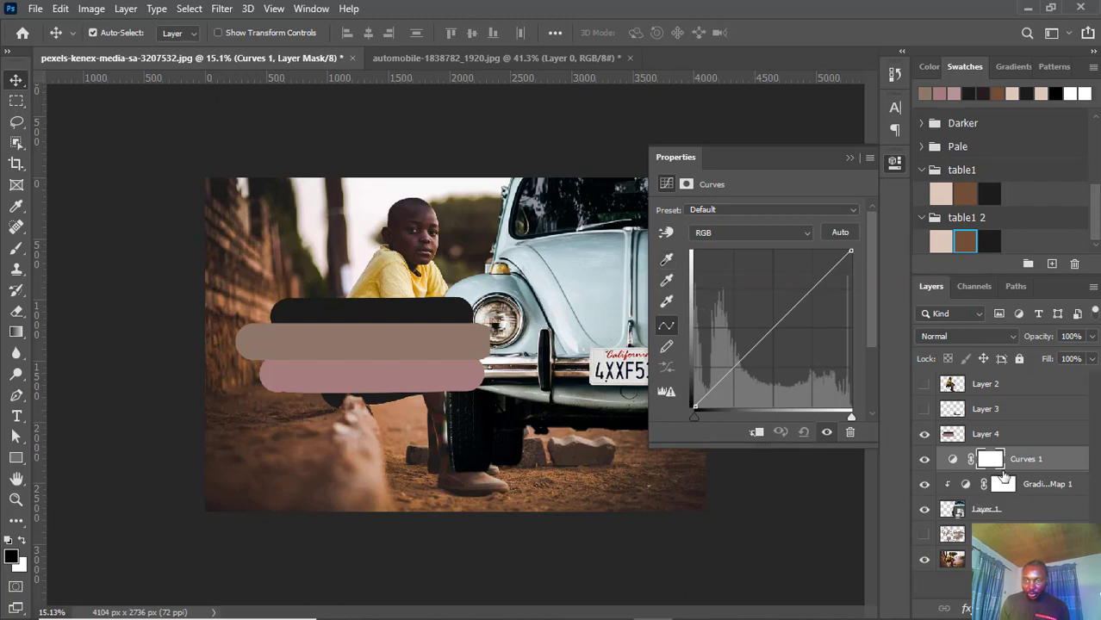
left_click(954, 462)
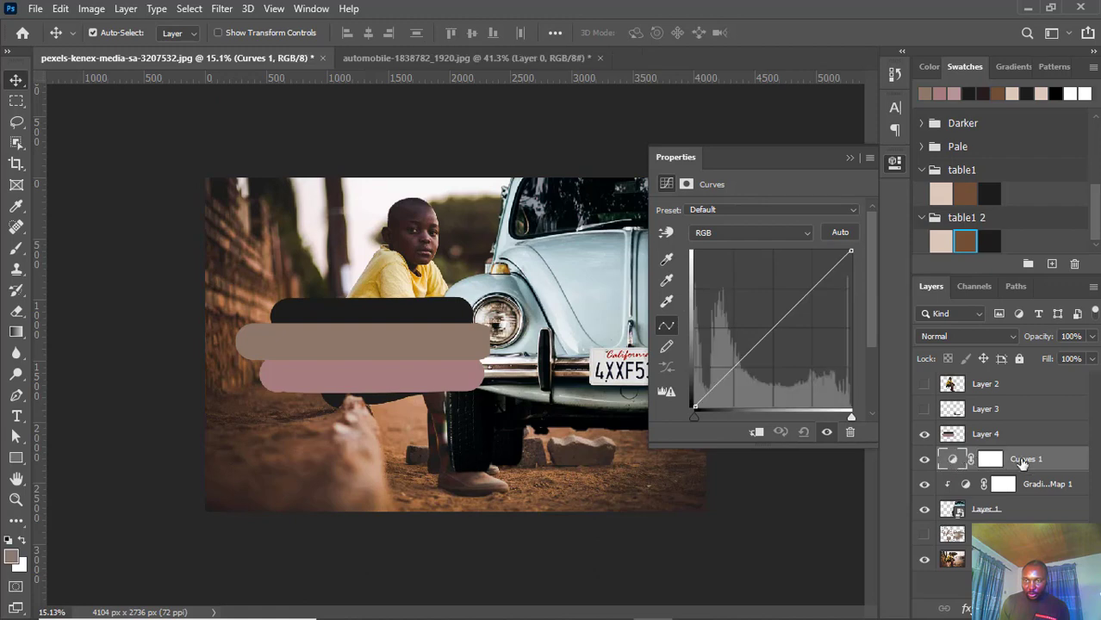
right_click(1018, 460)
left_click(881, 317)
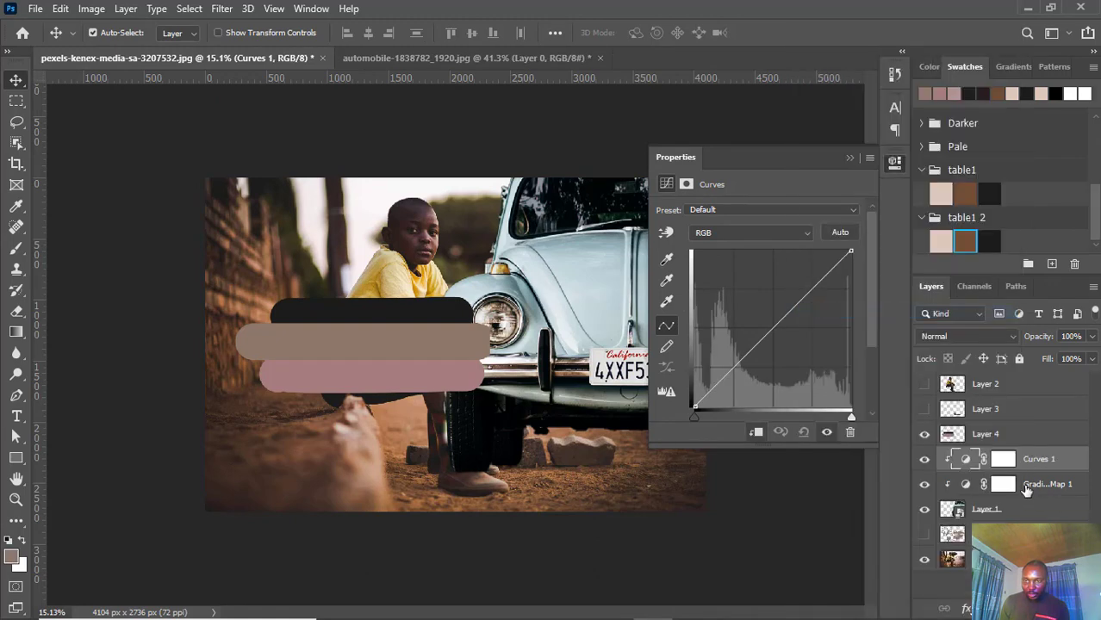
Set the Curves highlight target to the pink stroke's color a47d7e without saving it as default, and sample the white point on the boy's boot
left_click(967, 463)
double_click(666, 303)
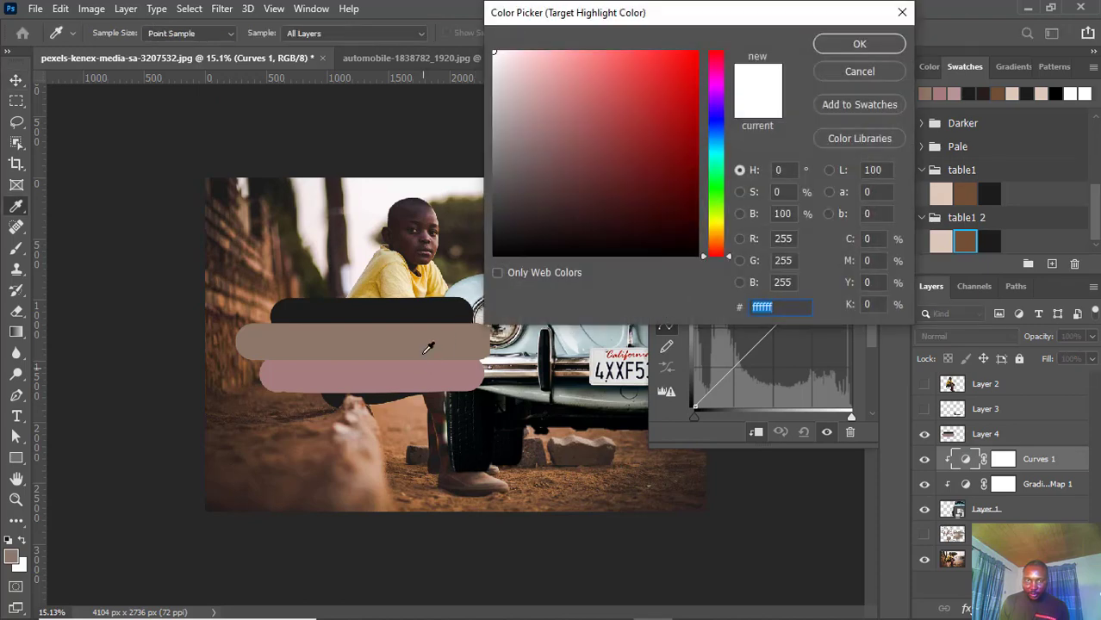
left_click(401, 366)
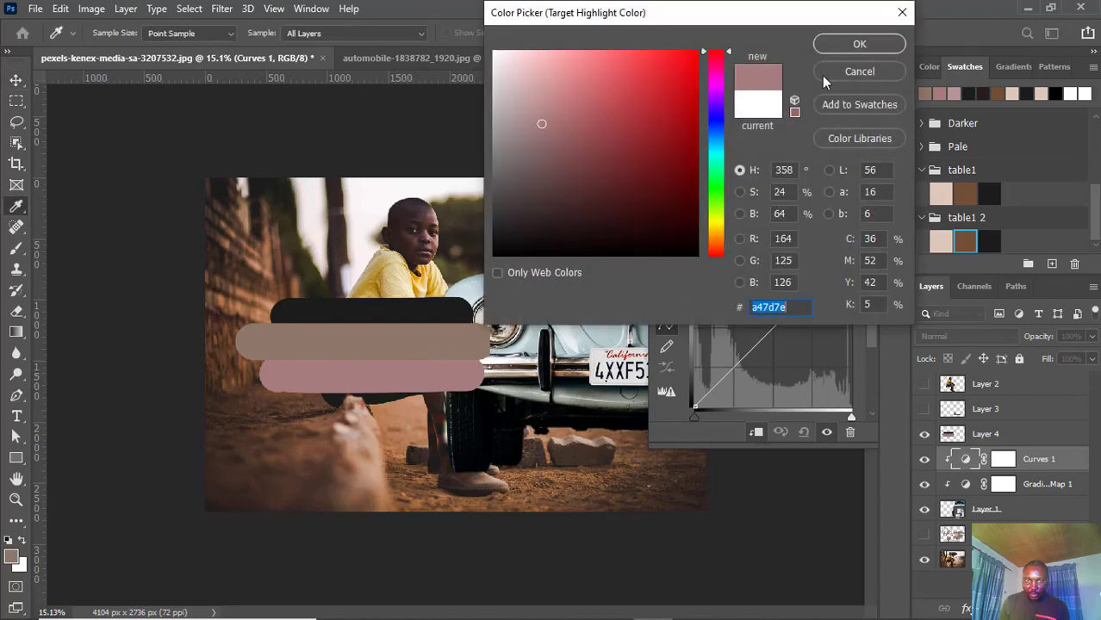
left_click(861, 43)
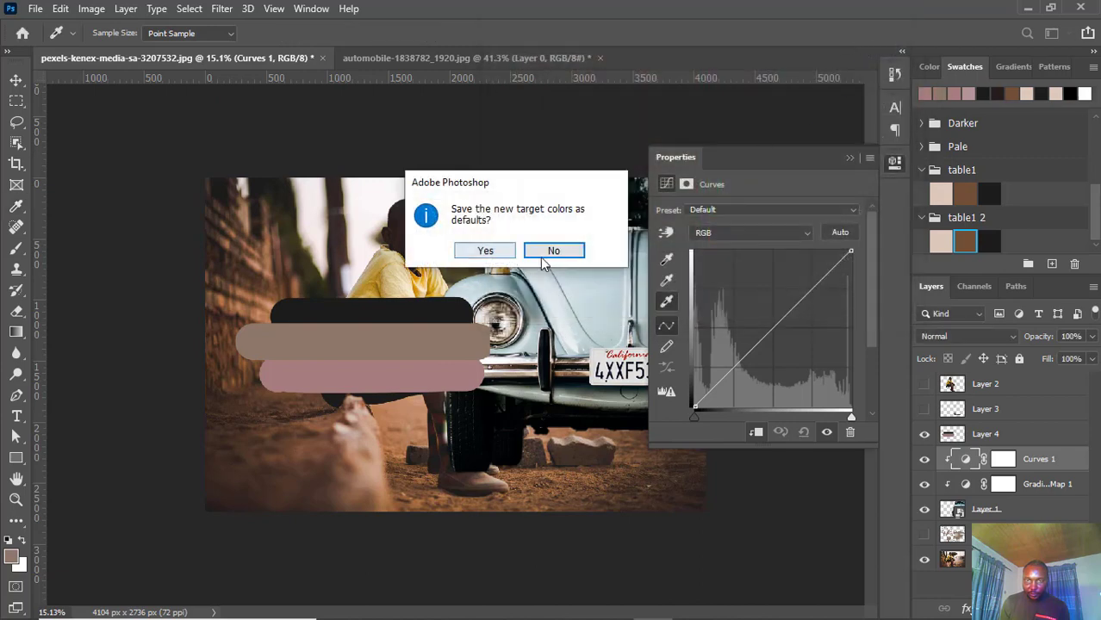
left_click(551, 254)
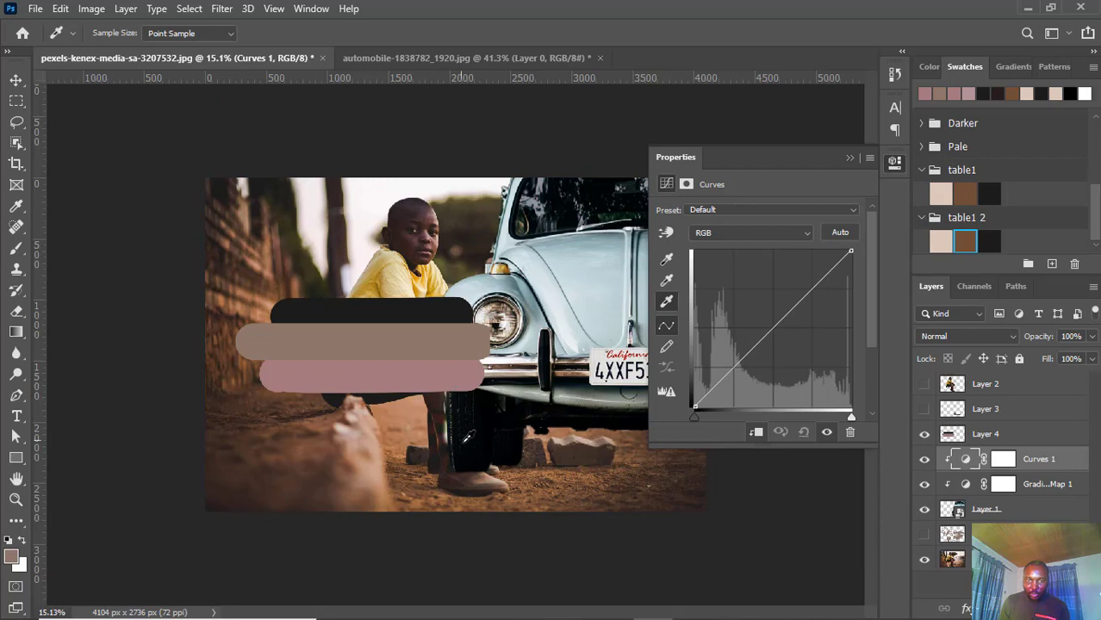
left_click(496, 478)
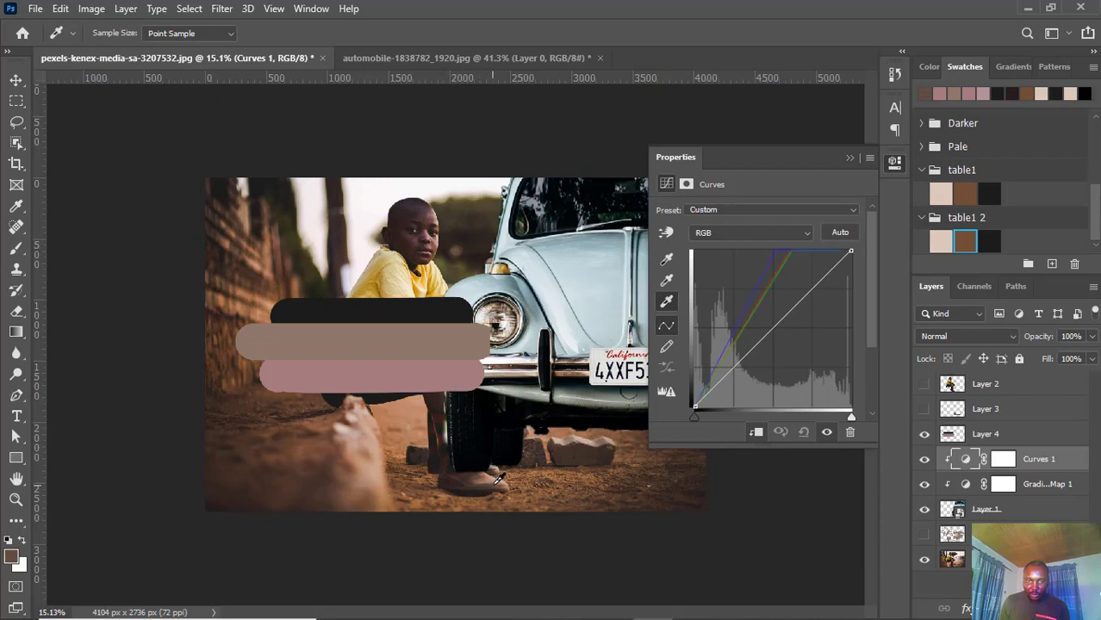
Sample the Curves white point on the car's hood and on the fender above the headlight
left_click(583, 309)
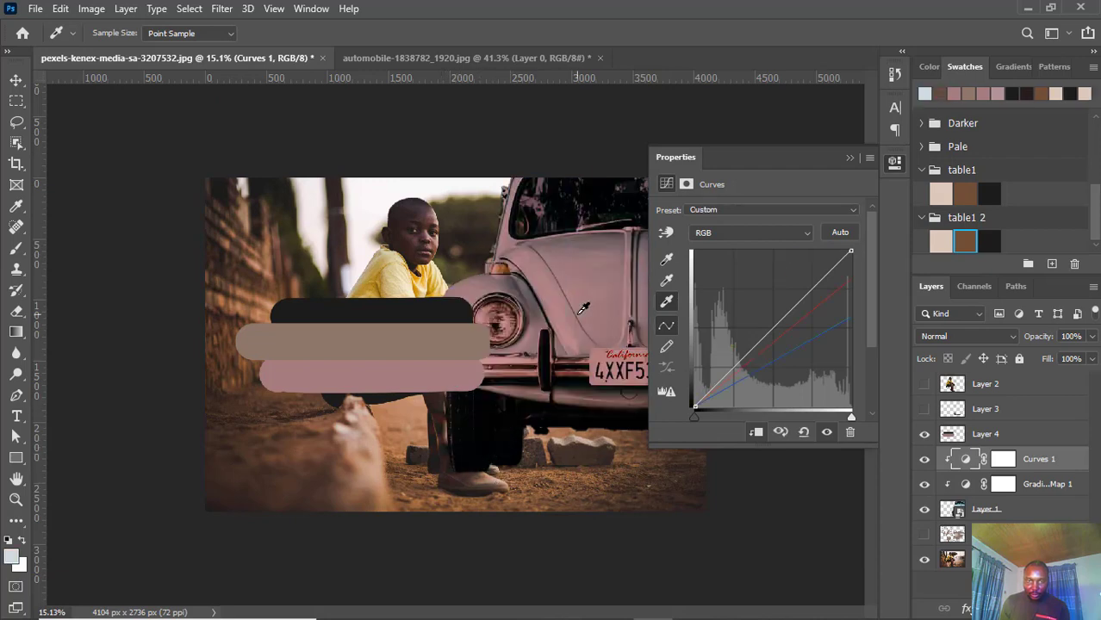
left_click(482, 282)
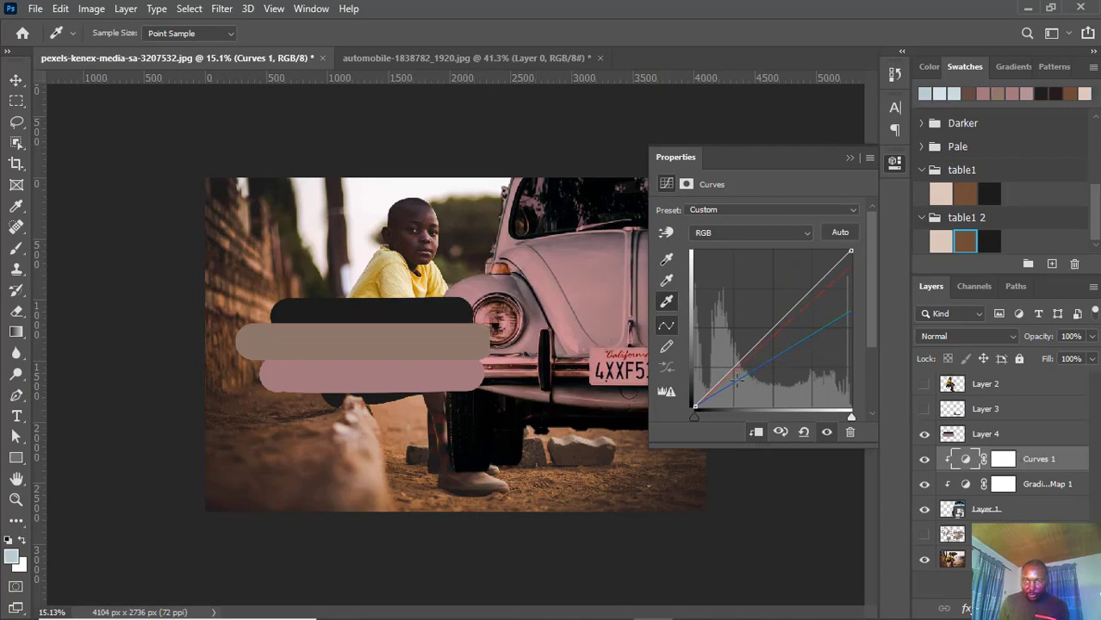
left_click(485, 280)
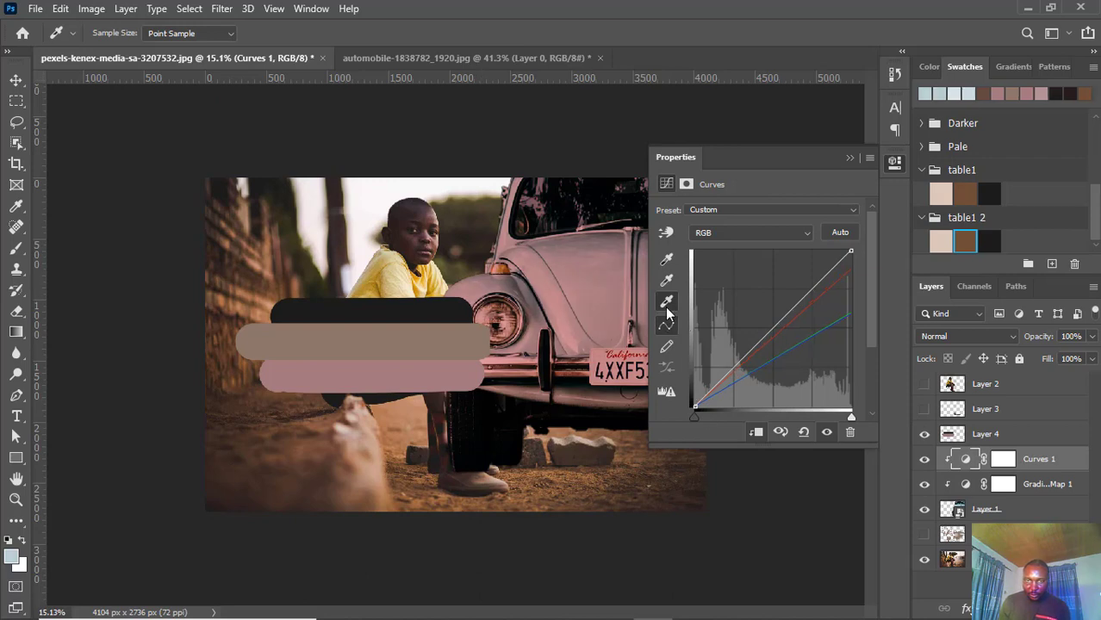
Set the Curves shadow target to 1c1c1c without saving it as default, and sample the black point in the dark area beside the front tire
double_click(666, 260)
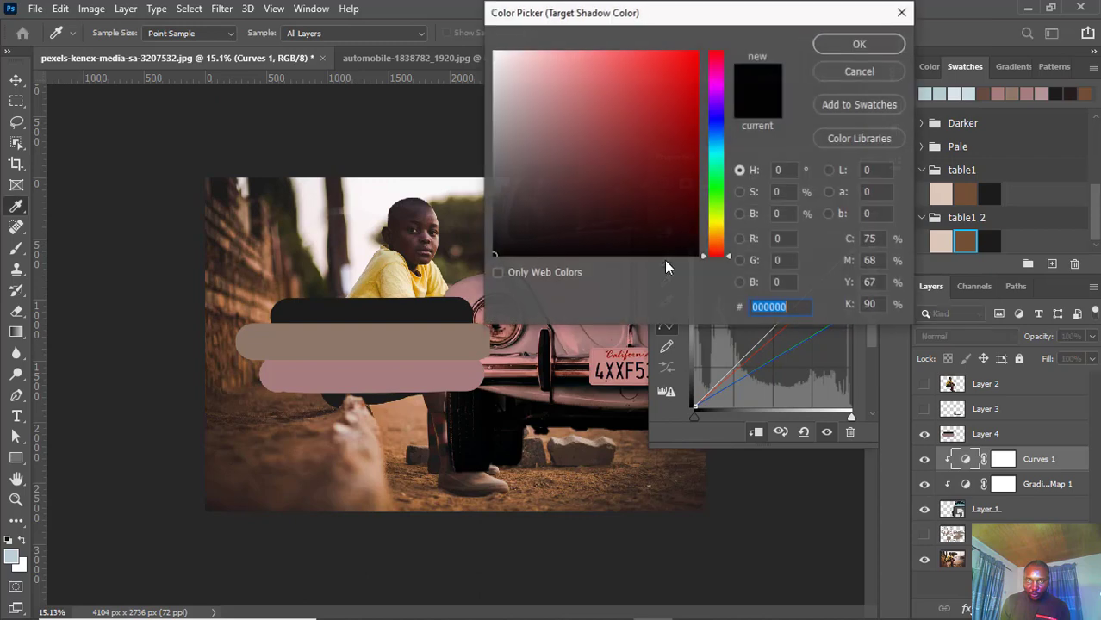
type("1c1c1c")
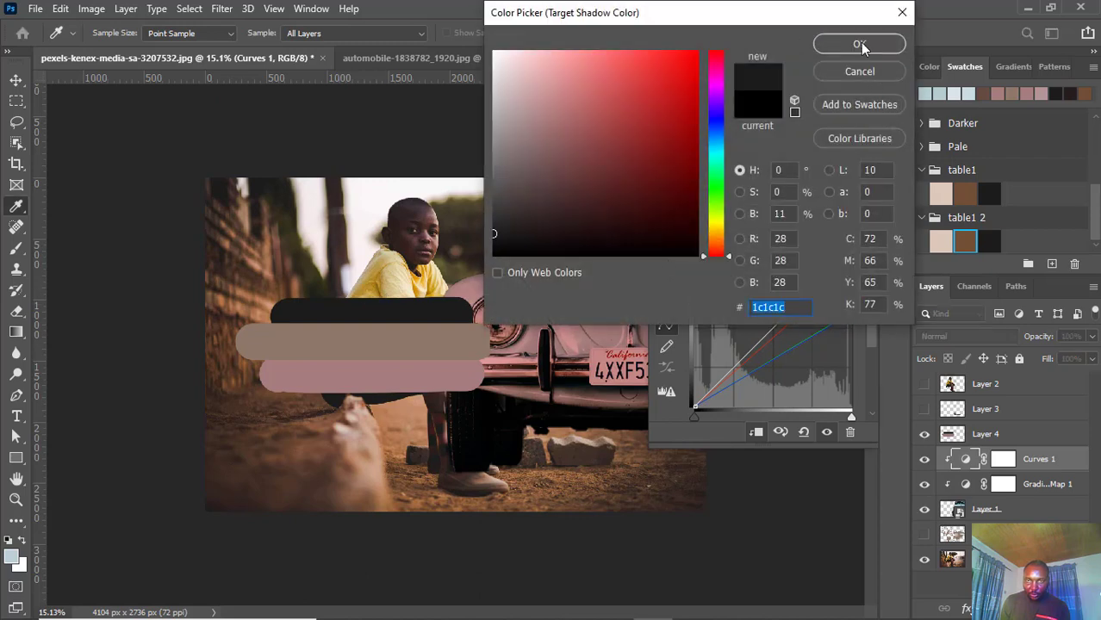
left_click(859, 44)
left_click(556, 249)
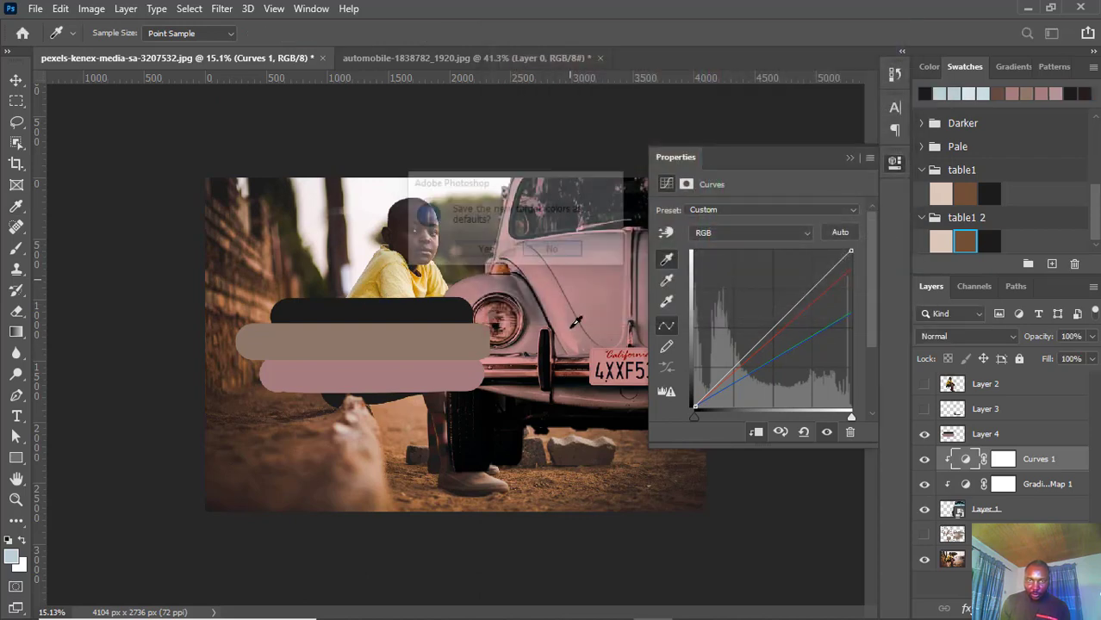
left_click(523, 426)
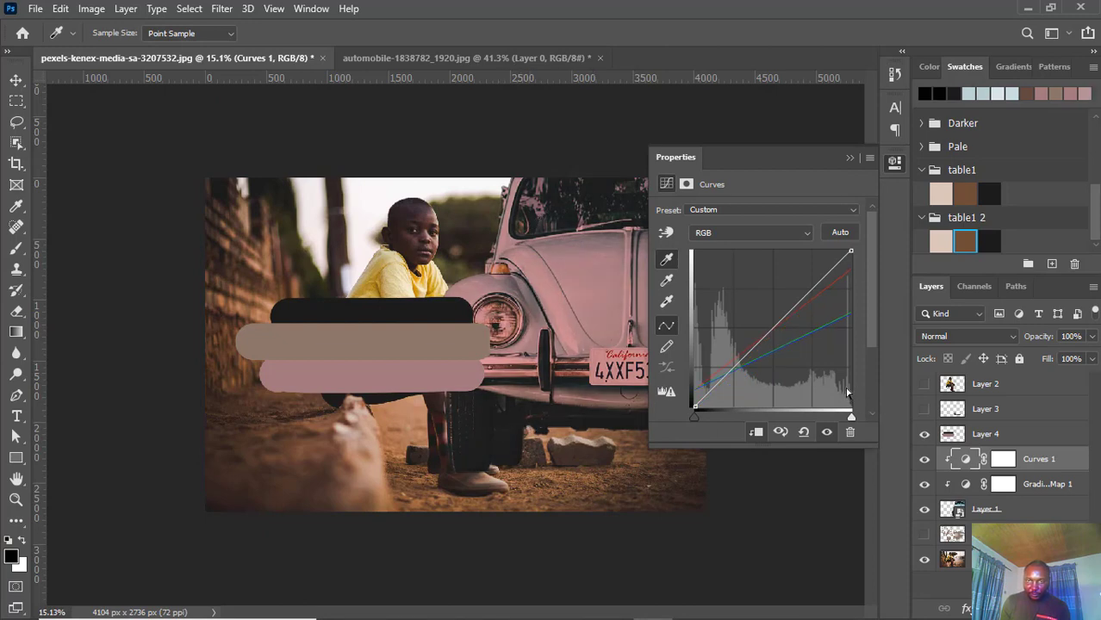
Set the Curves midtone target to the brown stroke's color without saving it as default
double_click(665, 280)
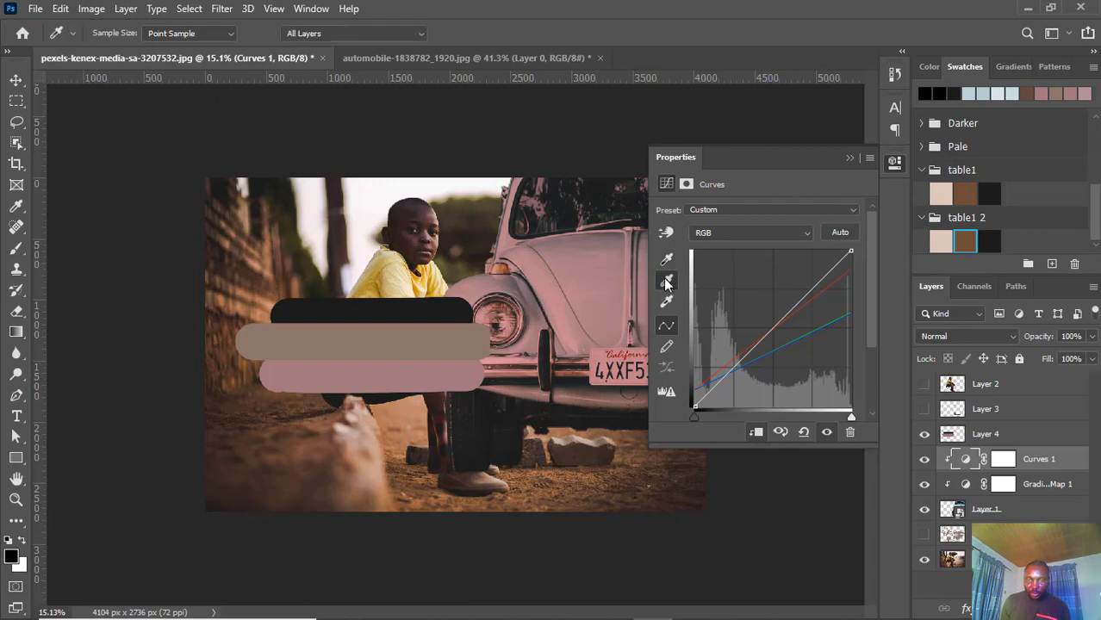
left_click(424, 327)
left_click(860, 43)
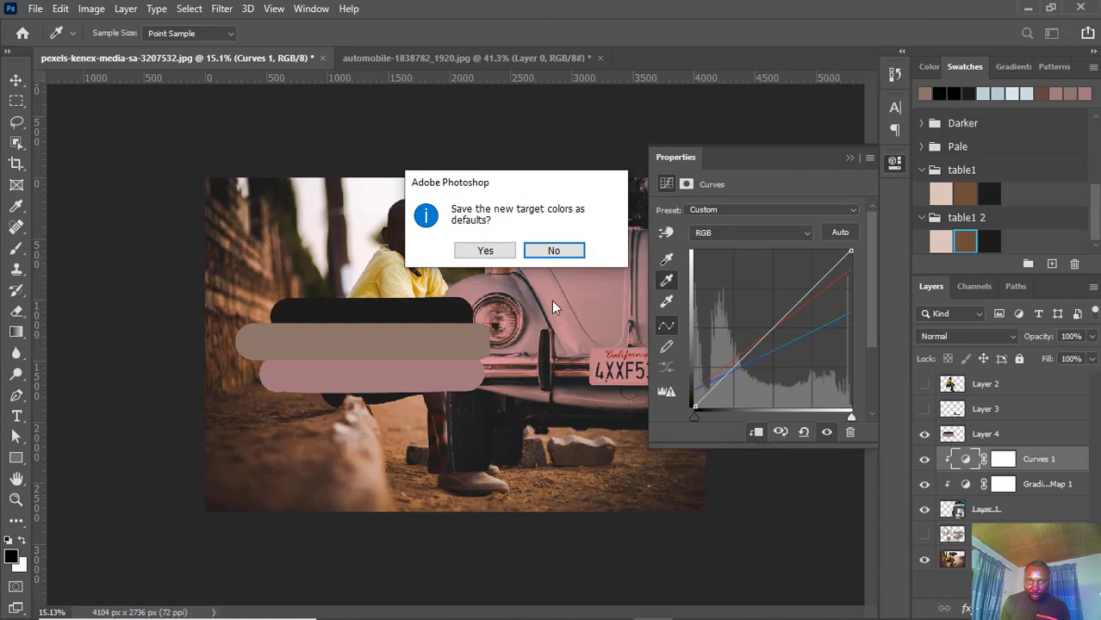
left_click(554, 252)
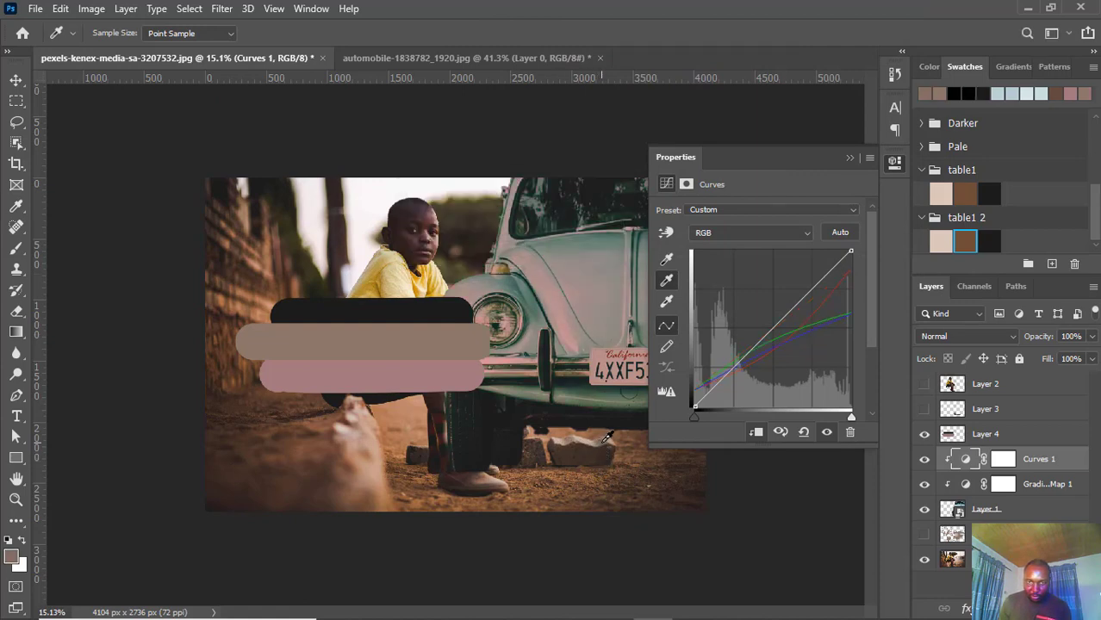
Test gray points on the stone block, the boy's boot and the ground, finishing with a sample on the stone block
left_click(607, 448)
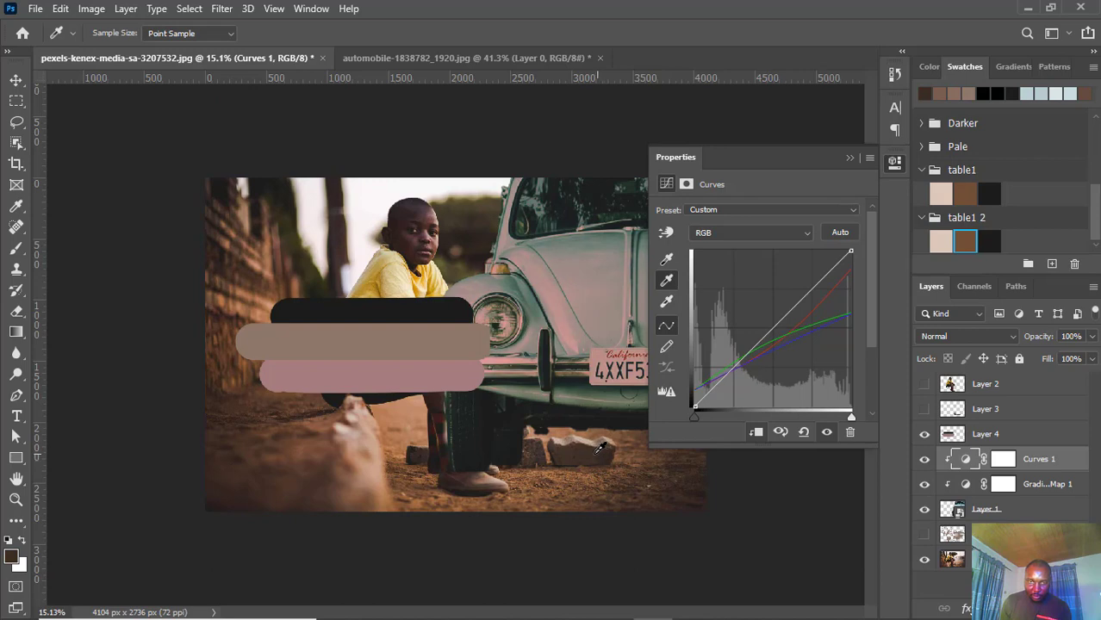
left_click(589, 435)
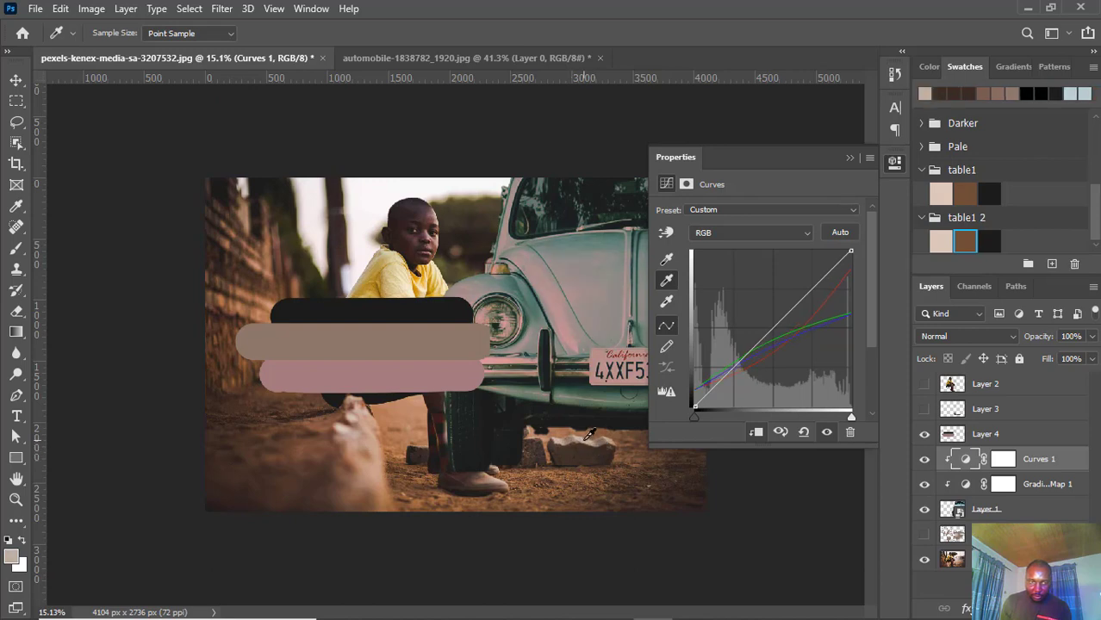
left_click(573, 434)
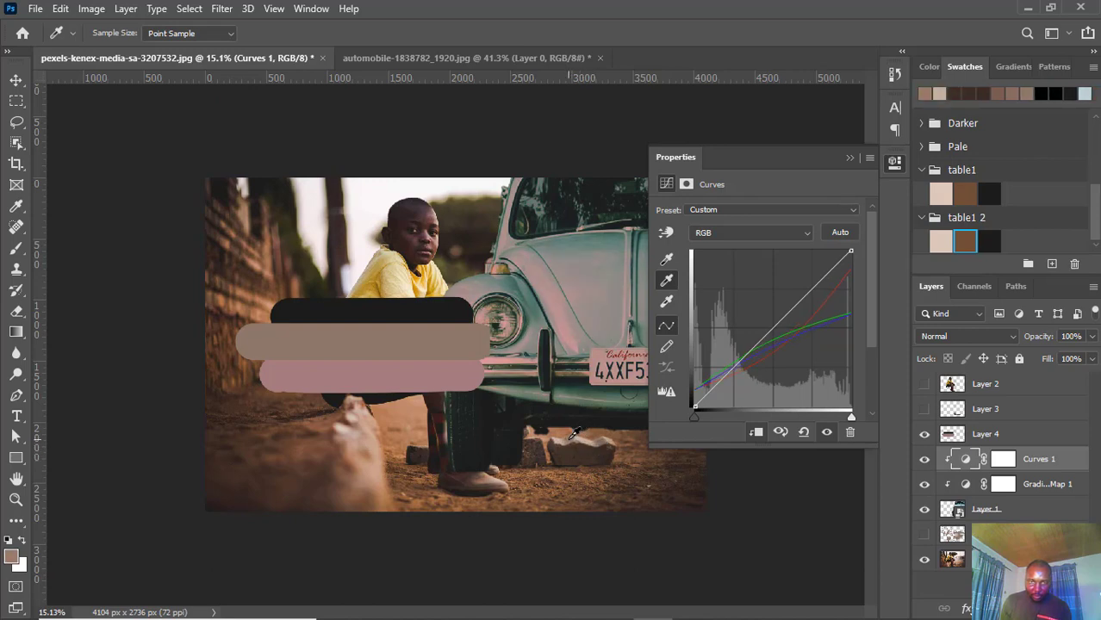
left_click(569, 434)
left_click(568, 438)
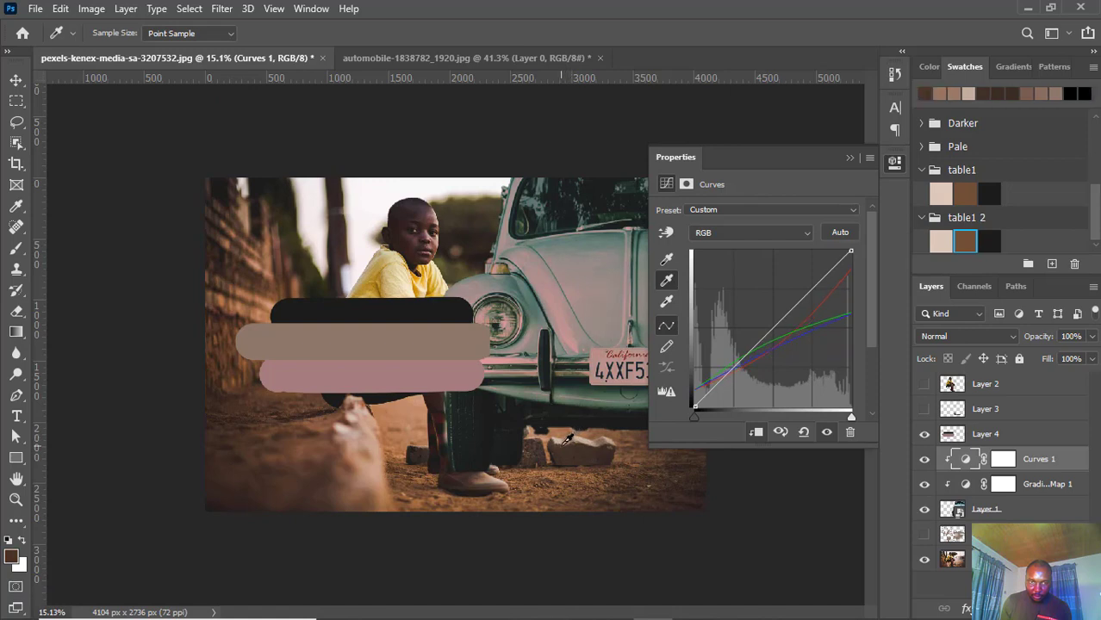
left_click(596, 437)
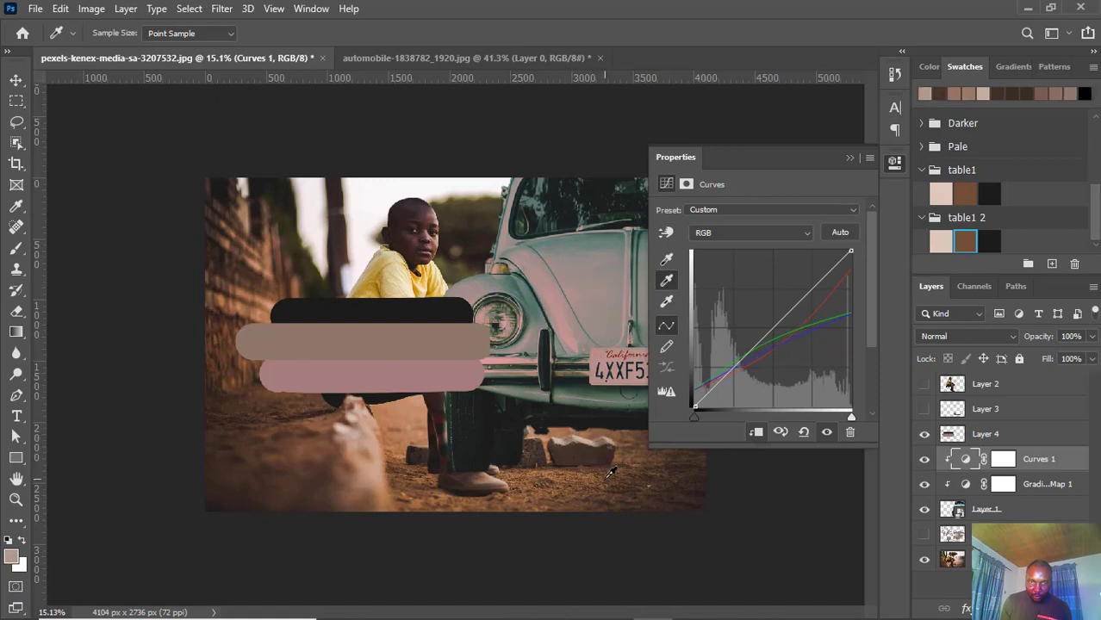
left_click(516, 414)
left_click(496, 480)
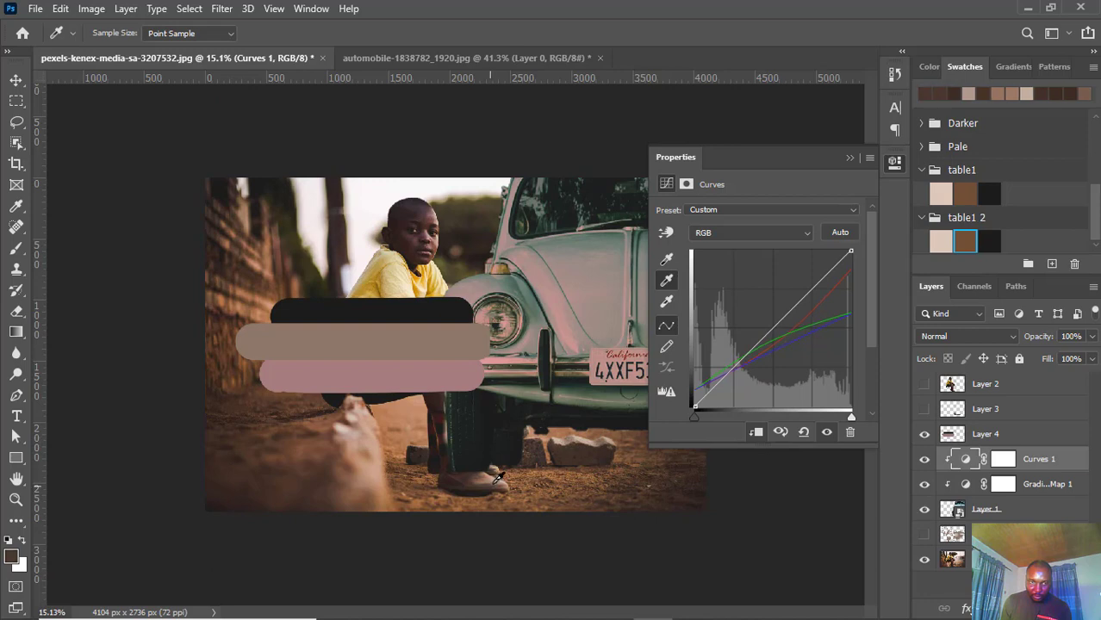
left_click(551, 462)
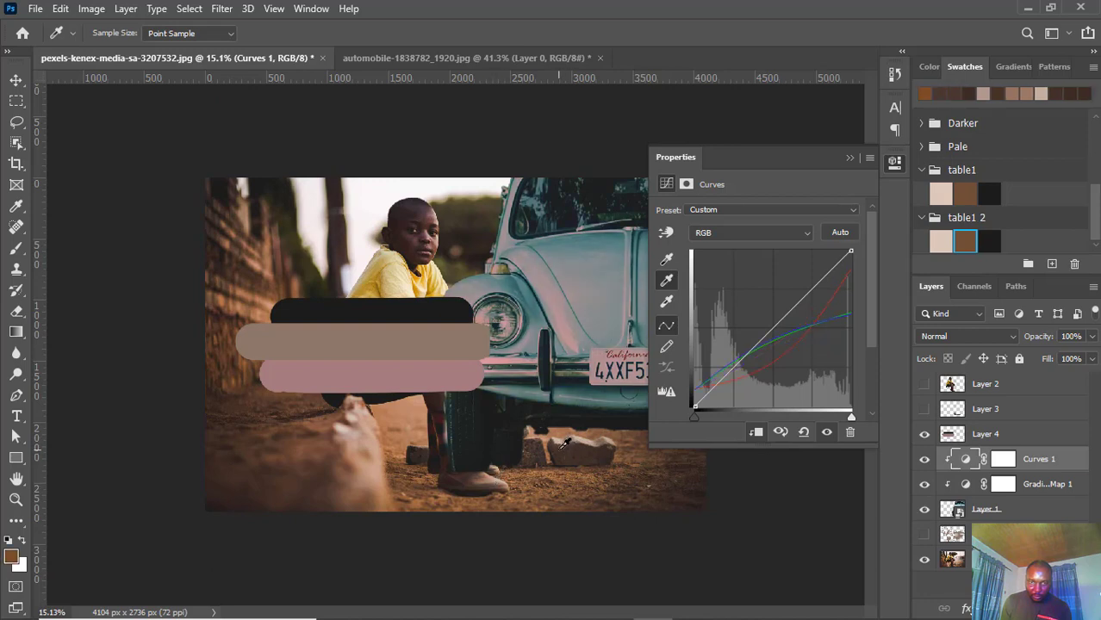
left_click(565, 444)
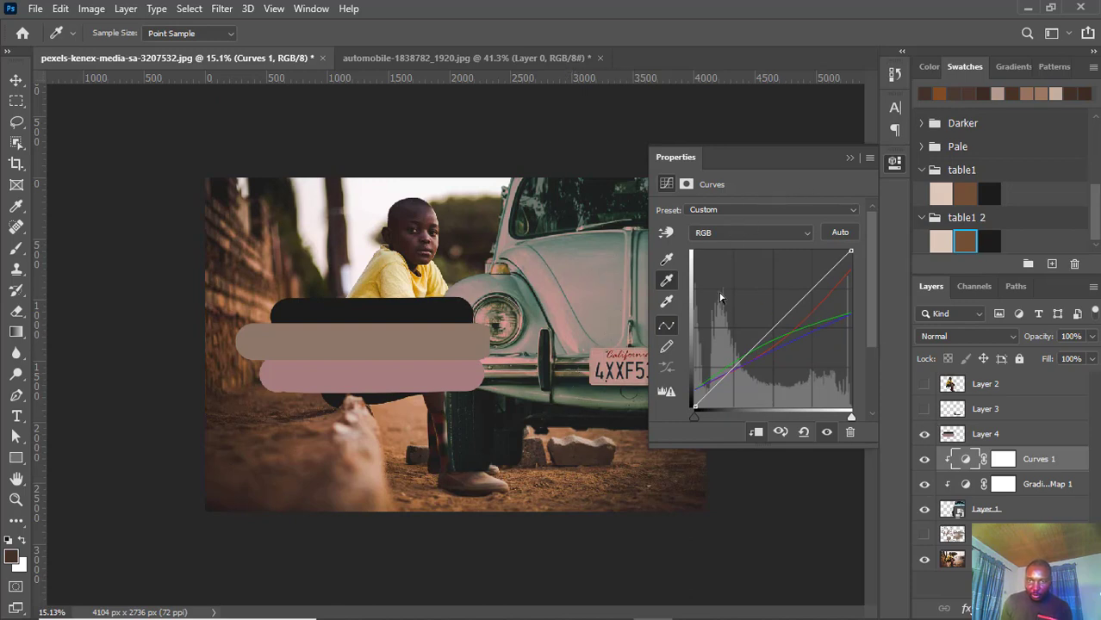
Keep a47d7e as the Curves highlight target without saving it as default, and resample the white point on the car's hood and fender
left_click(667, 302)
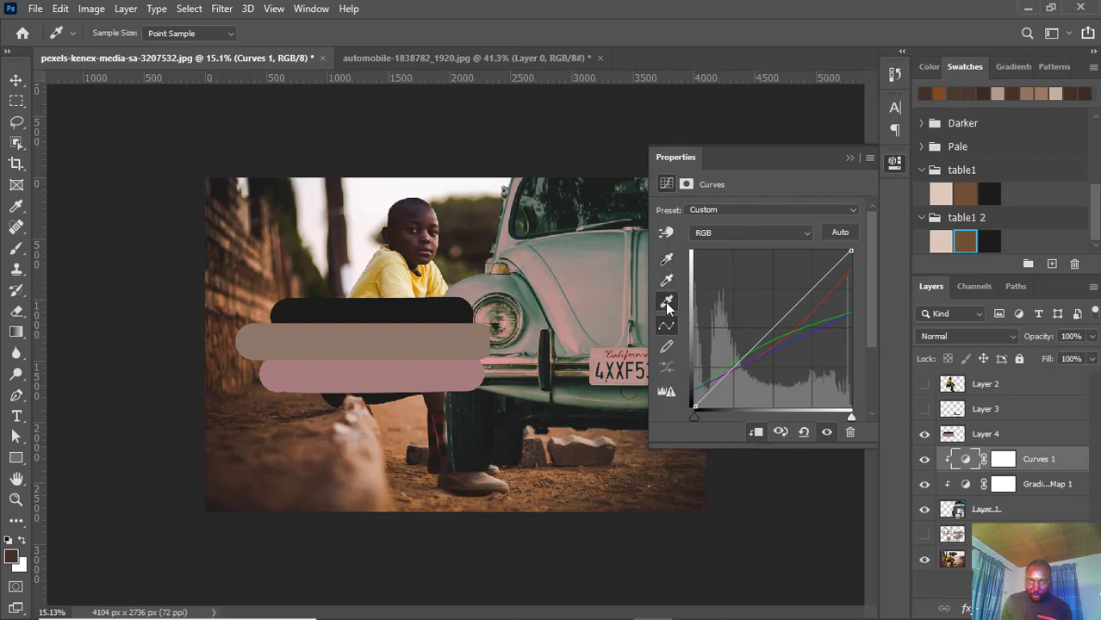
double_click(666, 302)
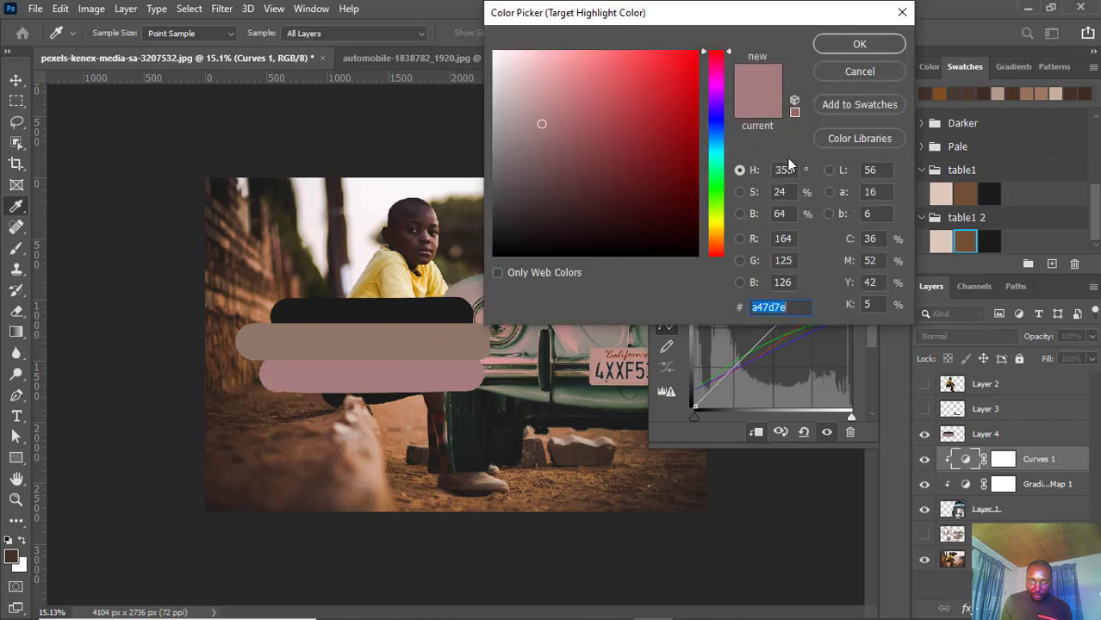
left_click(866, 50)
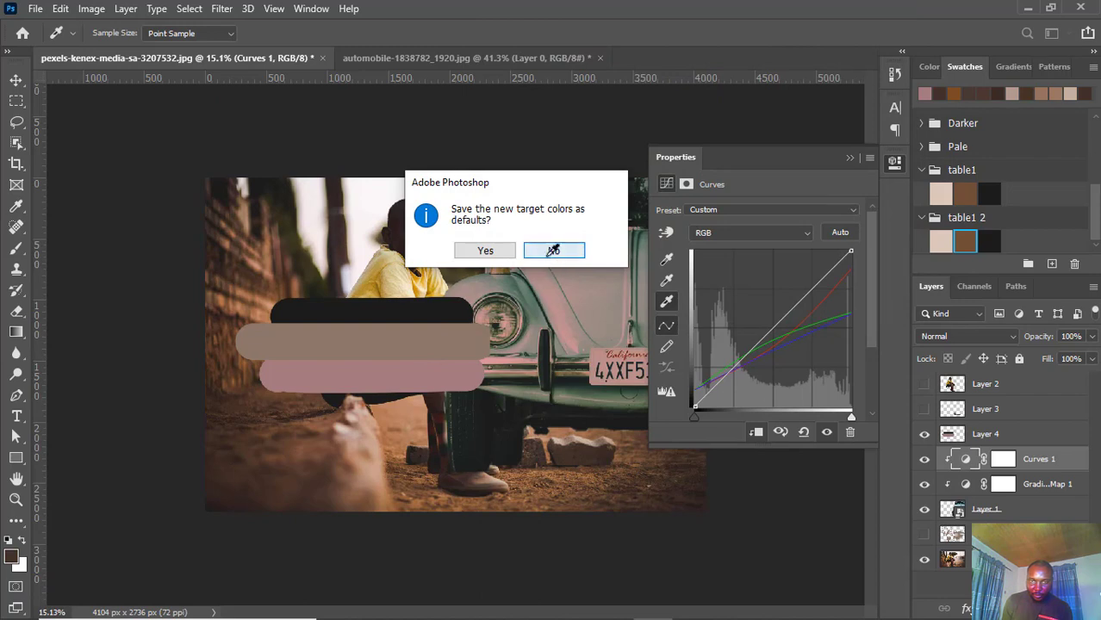
left_click(556, 250)
left_click(557, 295)
left_click(494, 283)
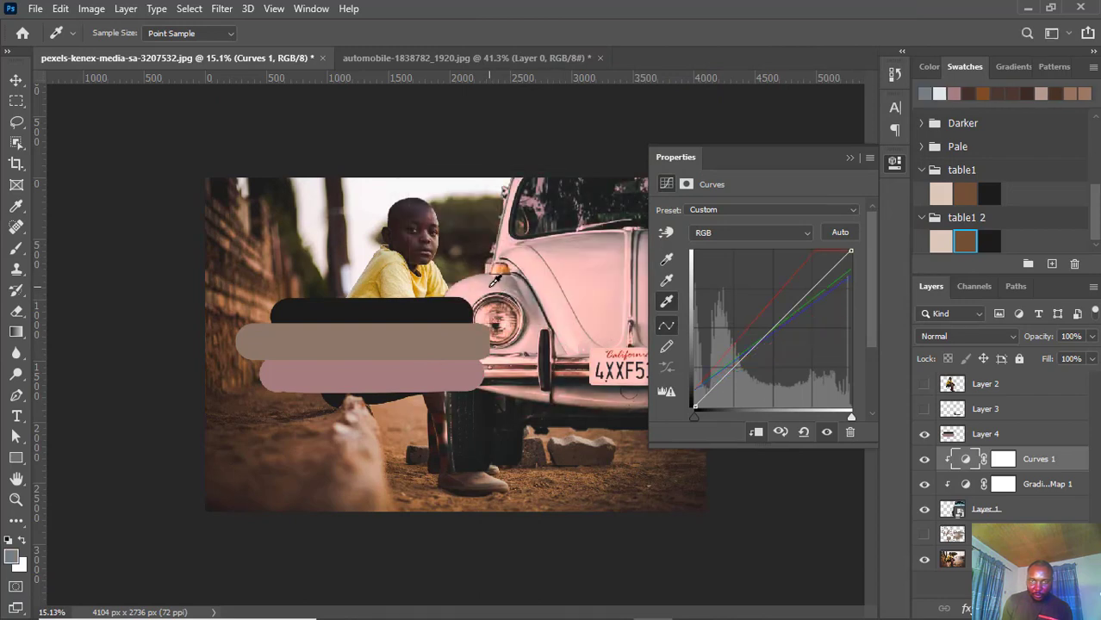
left_click(503, 282)
left_click(495, 281)
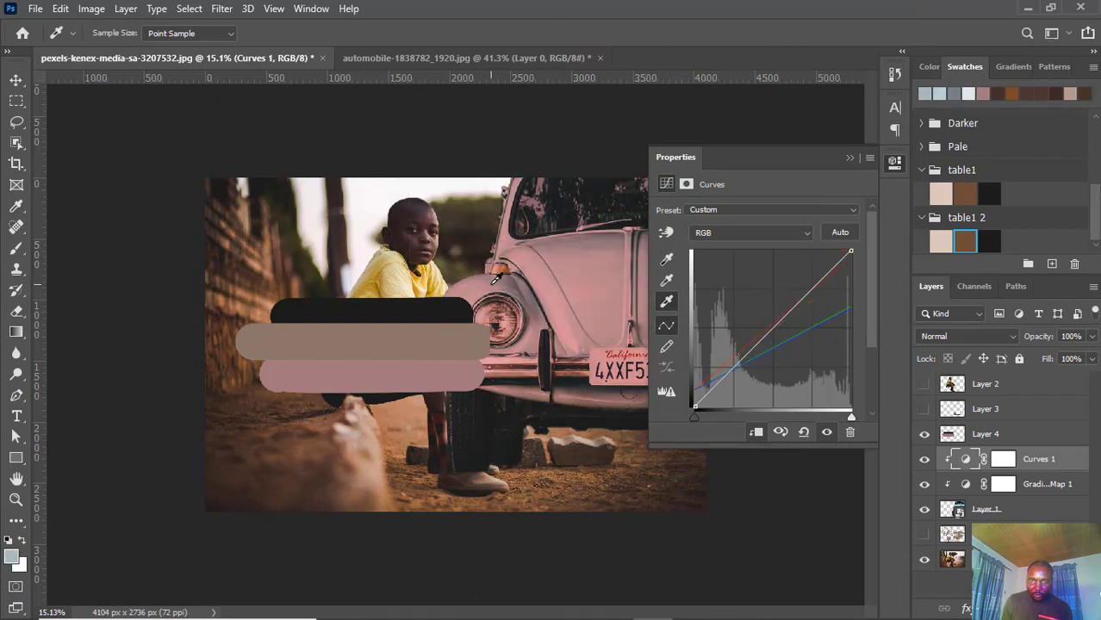
left_click(495, 280)
left_click(490, 279)
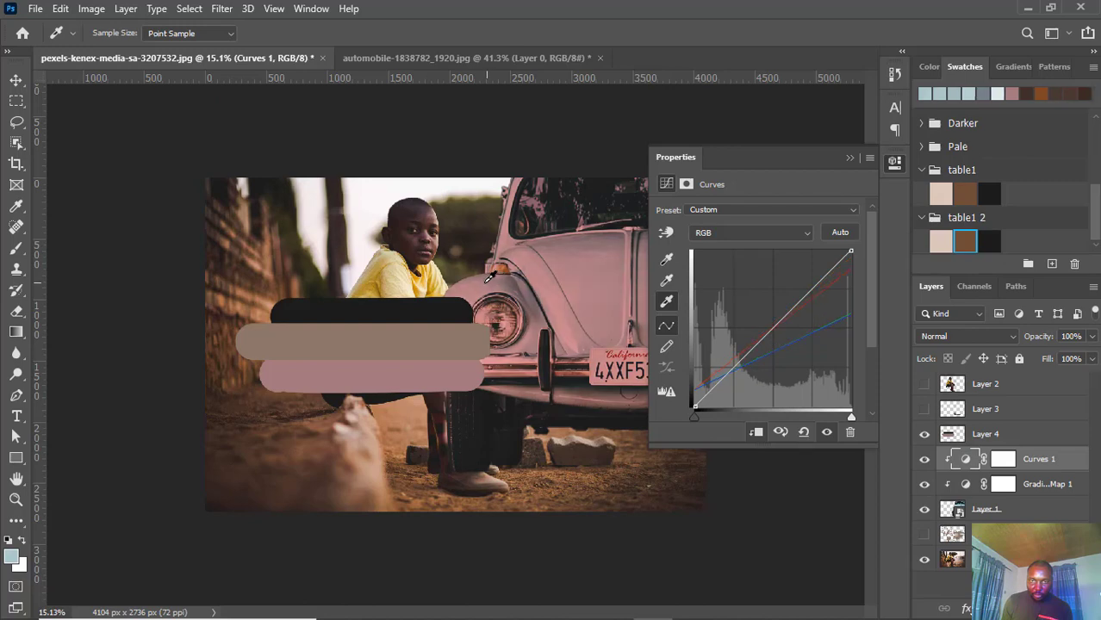
Try white points on the boy's face, the car's edge near the turn signal, the background and the area around the front bumper
left_click(436, 242)
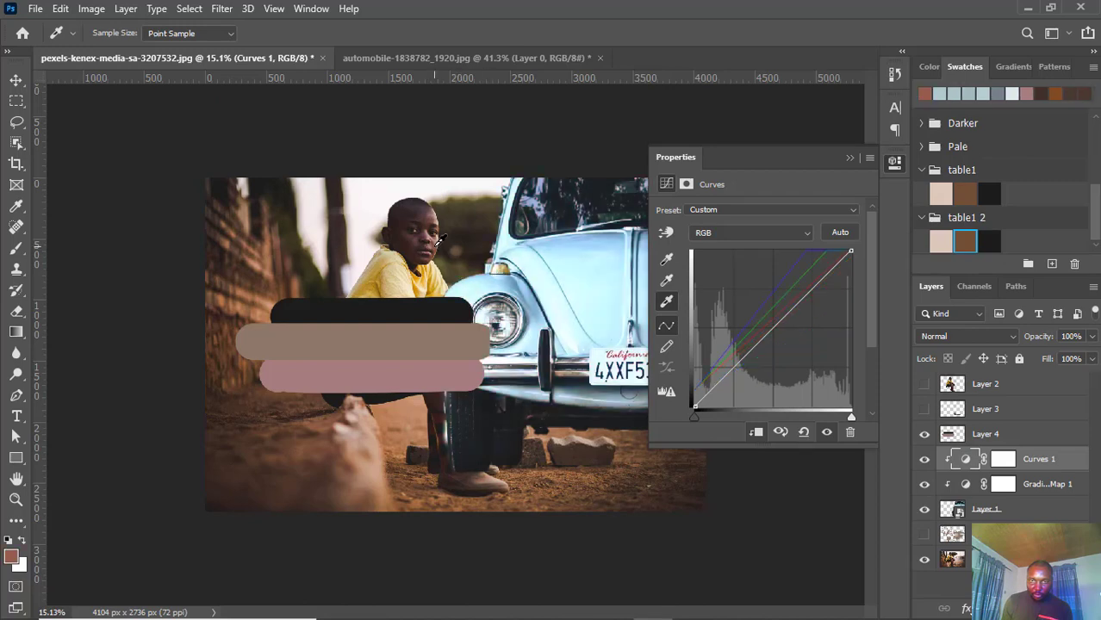
left_click(489, 265)
left_click(489, 260)
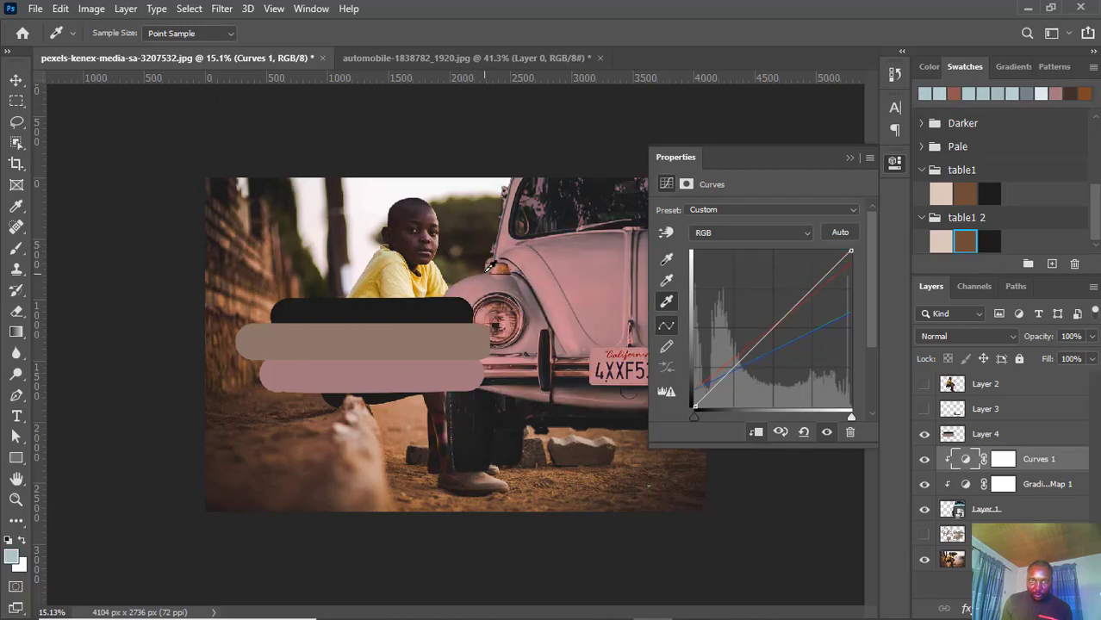
left_click(489, 253)
left_click(581, 377)
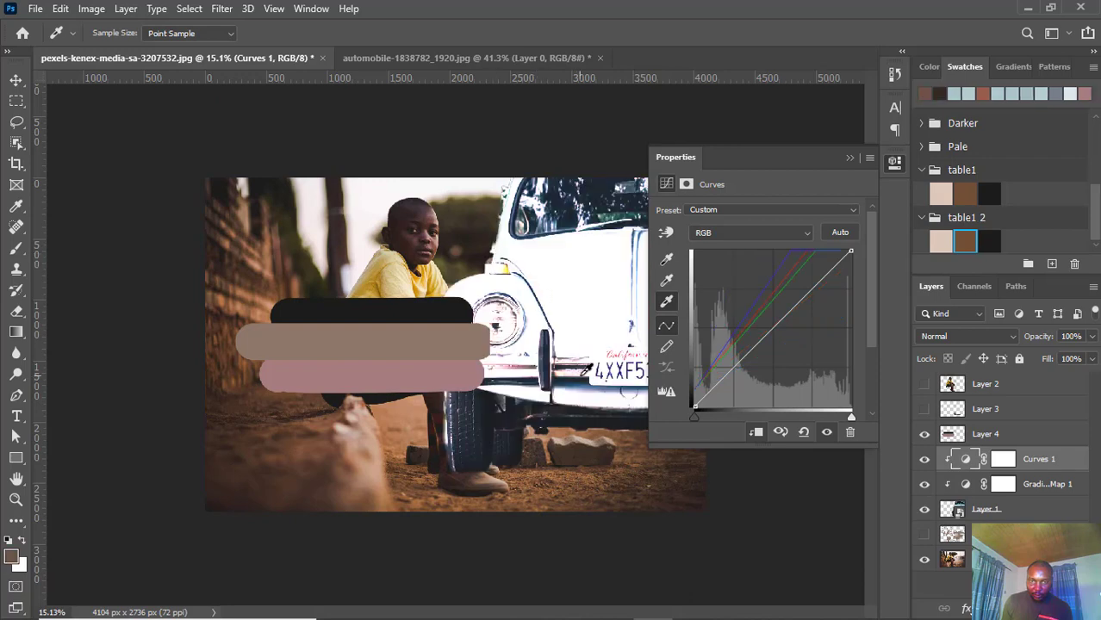
left_click(580, 388)
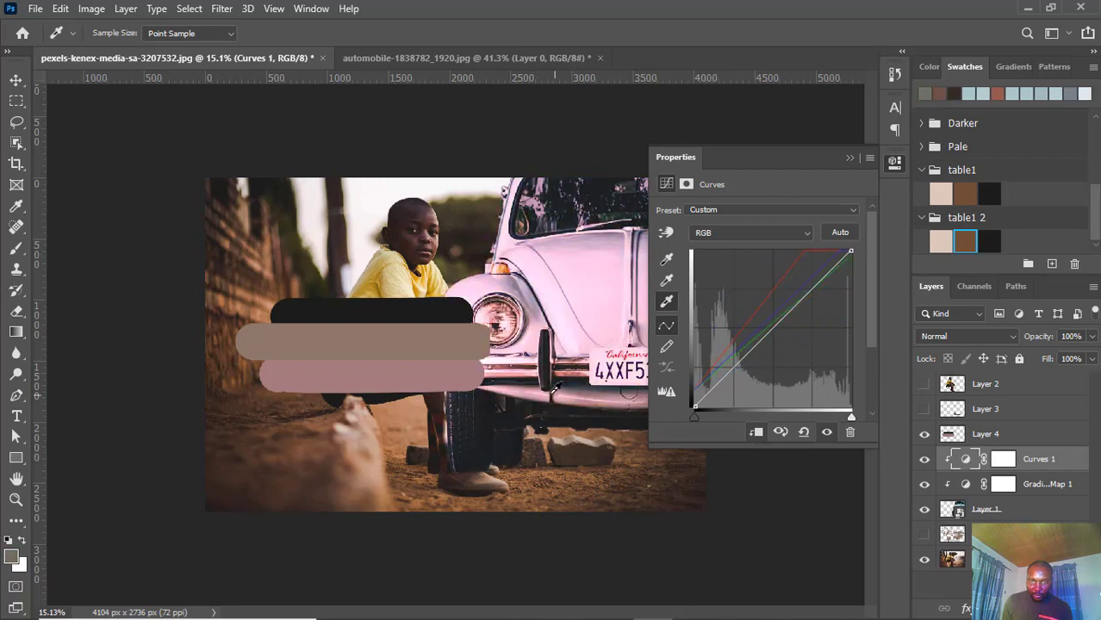
Try white points on the front bumper and on the bodywork just above it beside the headlight
left_click(520, 362)
left_click(520, 356)
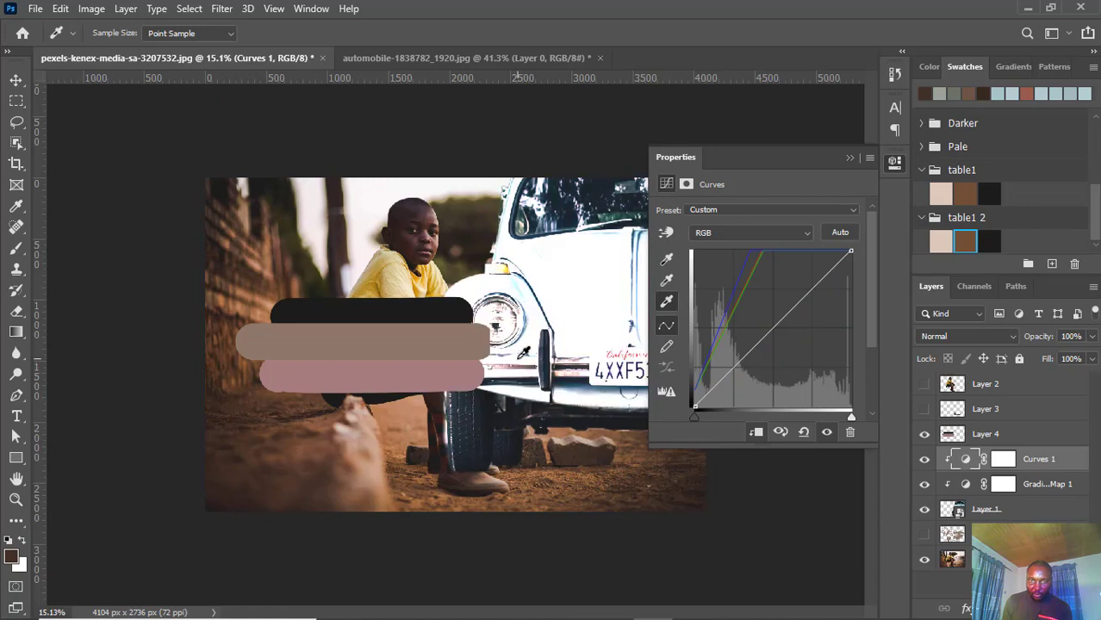
left_click(520, 371)
left_click(521, 371)
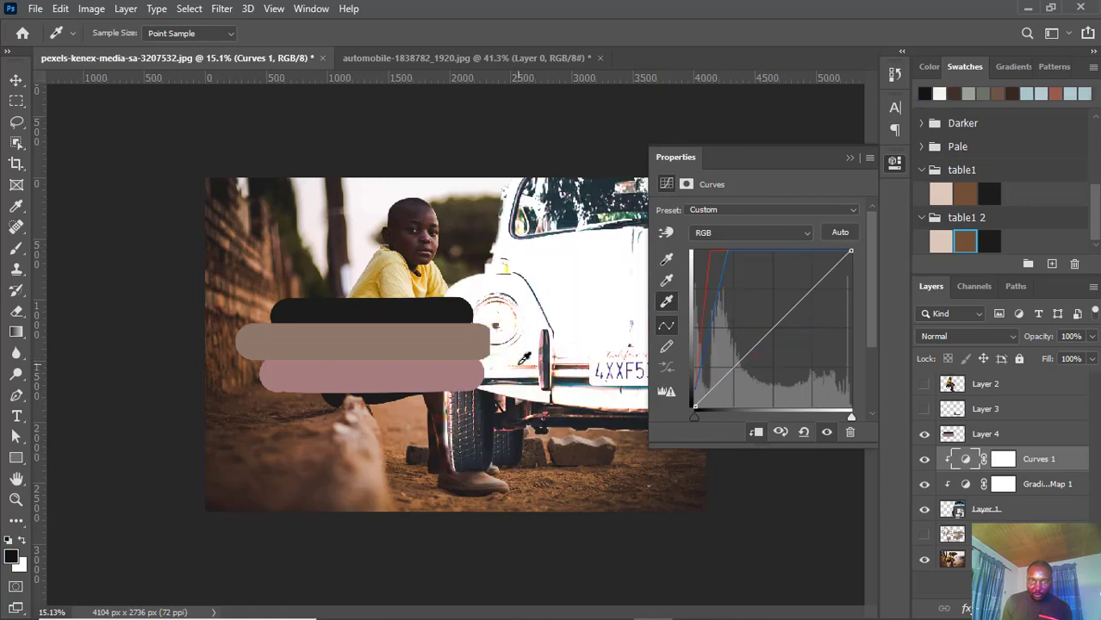
left_click(523, 352)
left_click(523, 338)
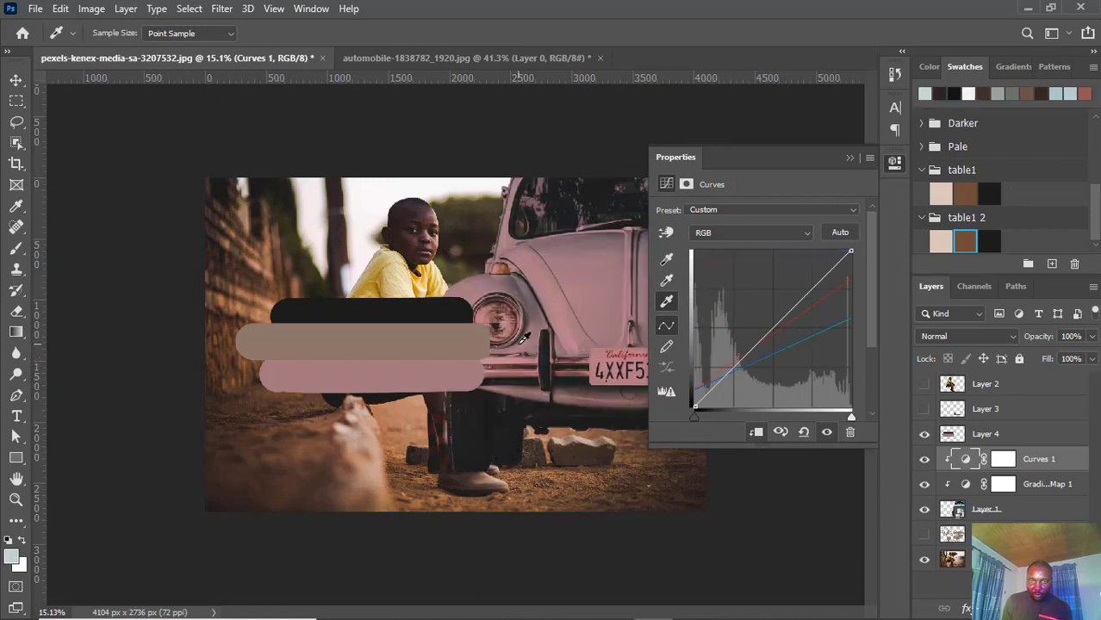
Try several white points on the car's fender between the turn signal and the headlight
left_click(501, 277)
left_click(518, 288)
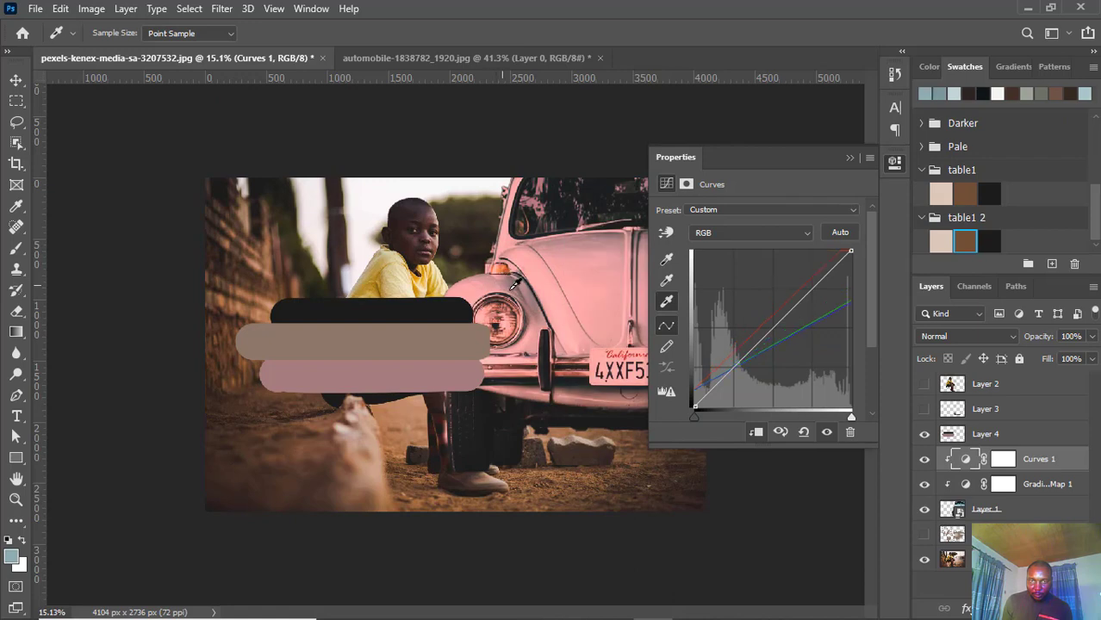
left_click(522, 291)
left_click(505, 287)
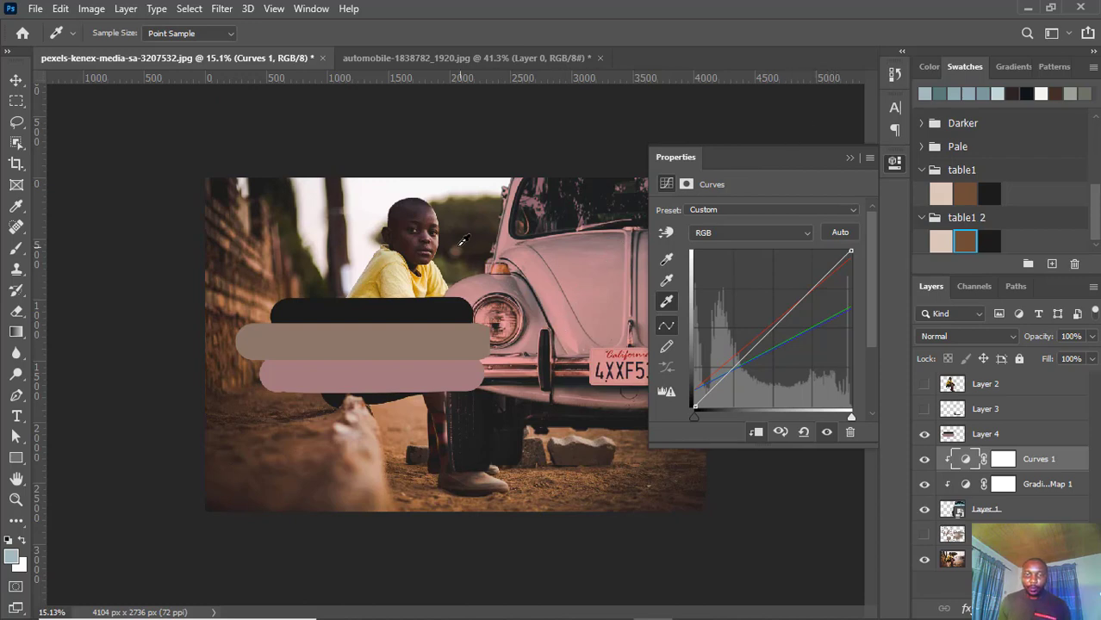
Try white points on the background beside the car, the dark area under the bumper and the fender above the headlight
left_click(463, 273)
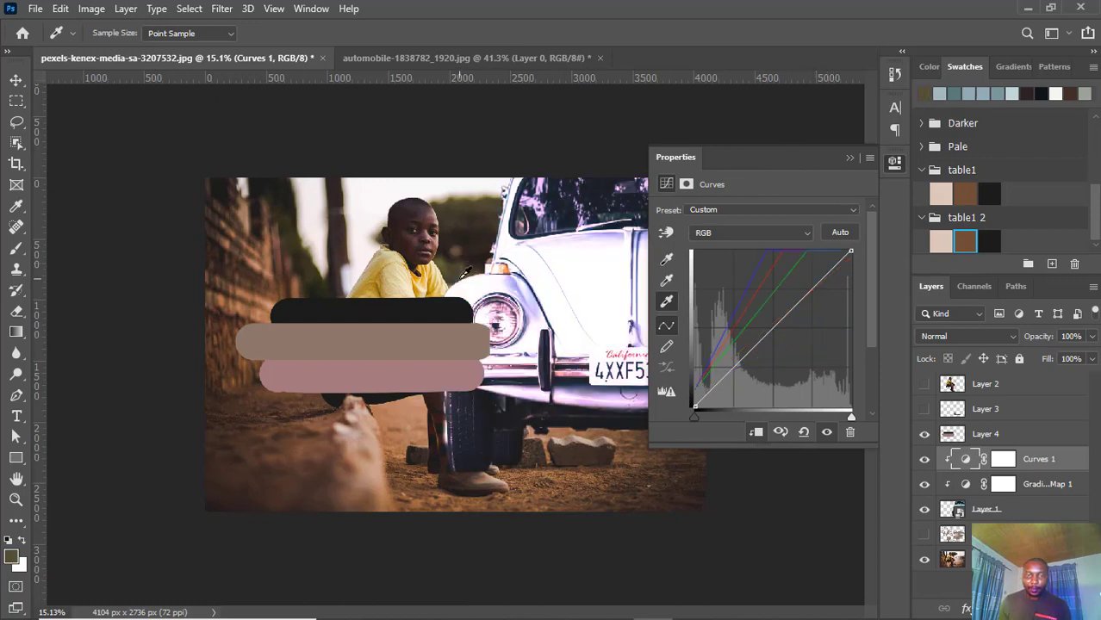
left_click(624, 430)
left_click(517, 289)
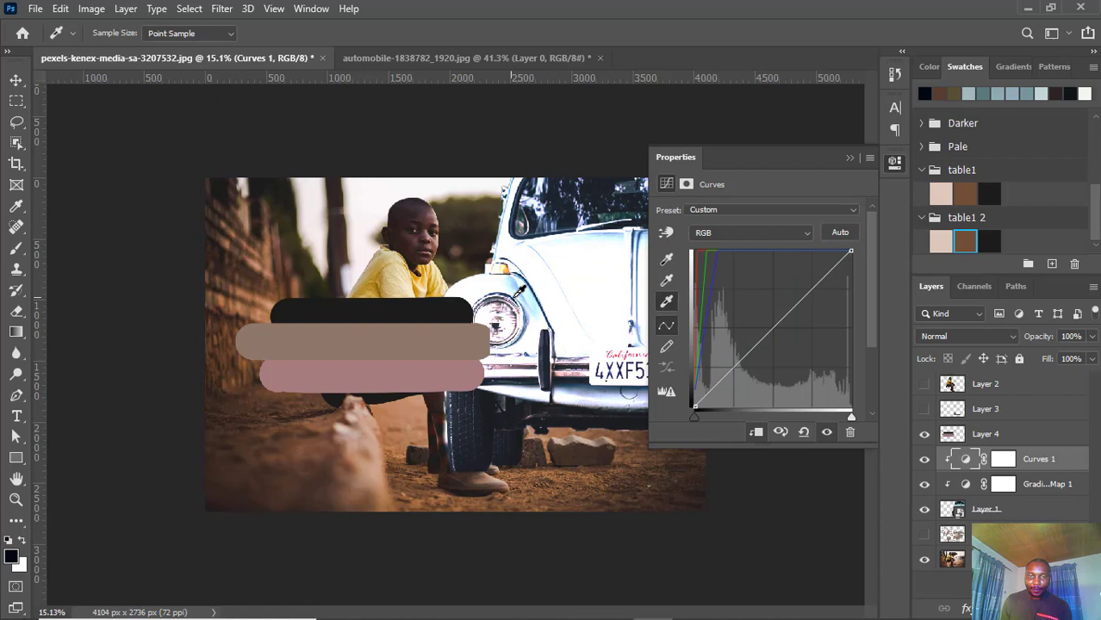
left_click(482, 238)
Sample the Curves white point on the upper part of the car's hood and collapse the adjustment settings
left_click(545, 247)
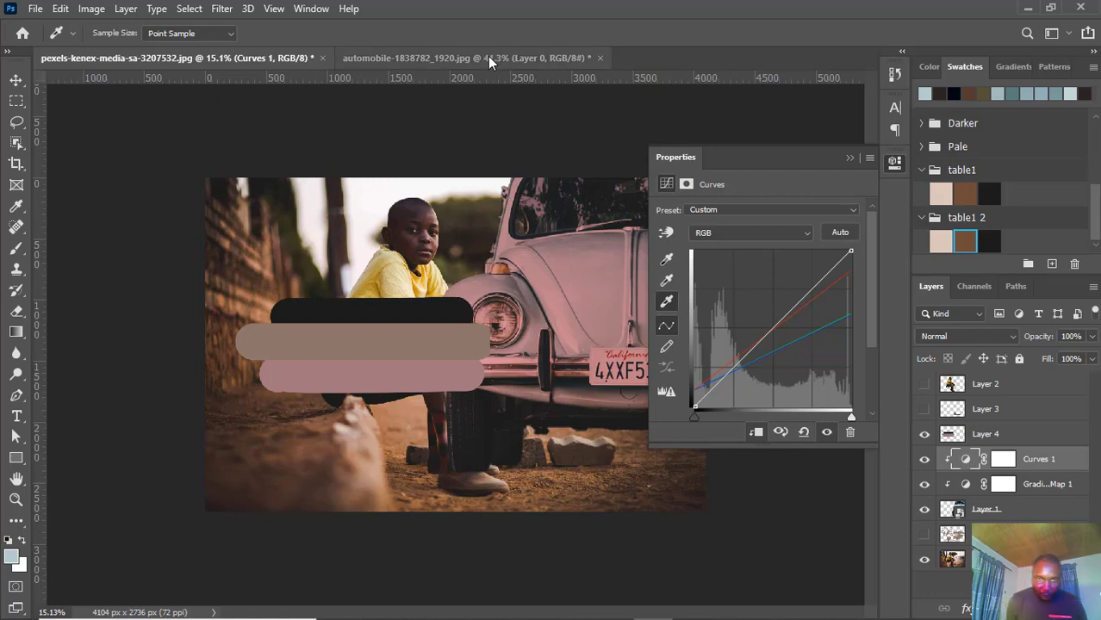
left_click(849, 158)
Delete Layer 4 with the painted color stripes and make Layer 2 and Layer 3 visible
left_click(15, 79)
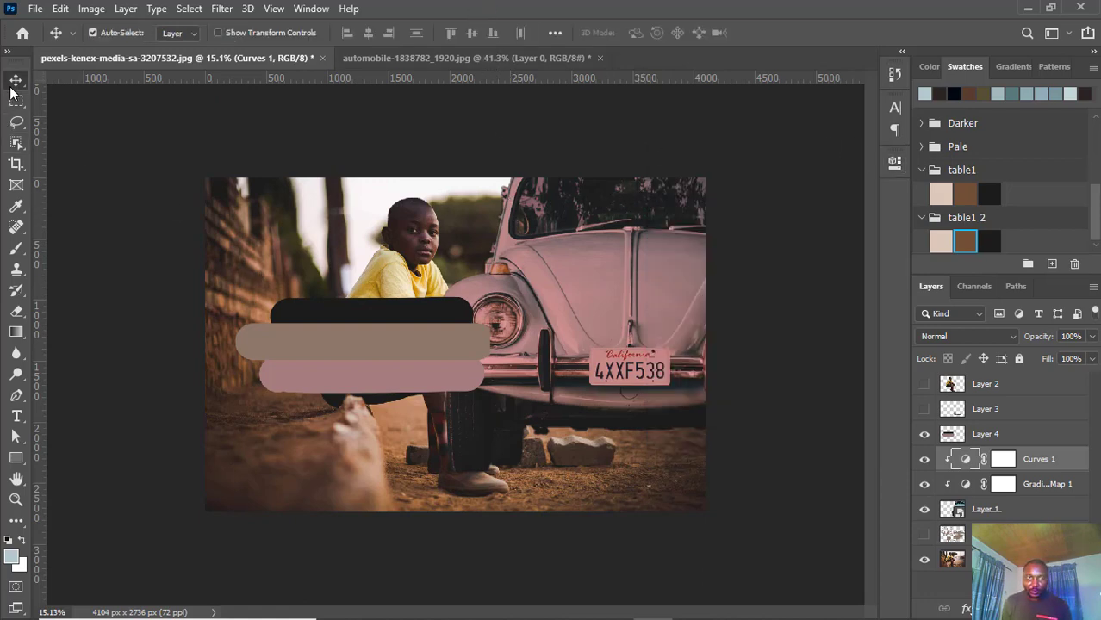
mouse_move(372, 353)
left_mouse_down()
mouse_move(444, 342)
mouse_move(481, 361)
left_mouse_up()
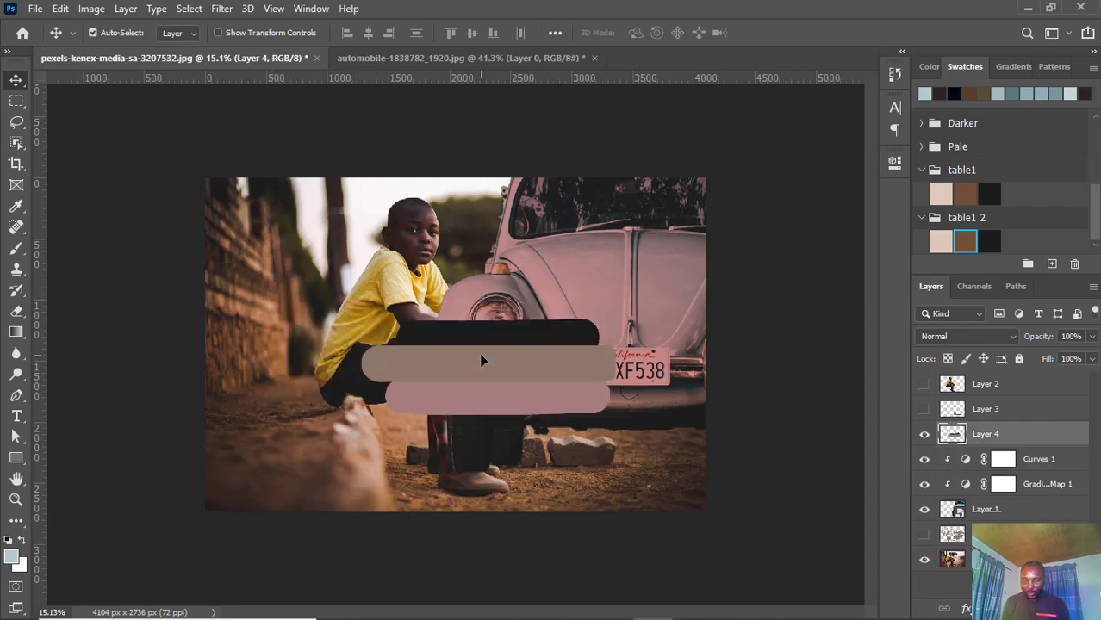
key("Delete")
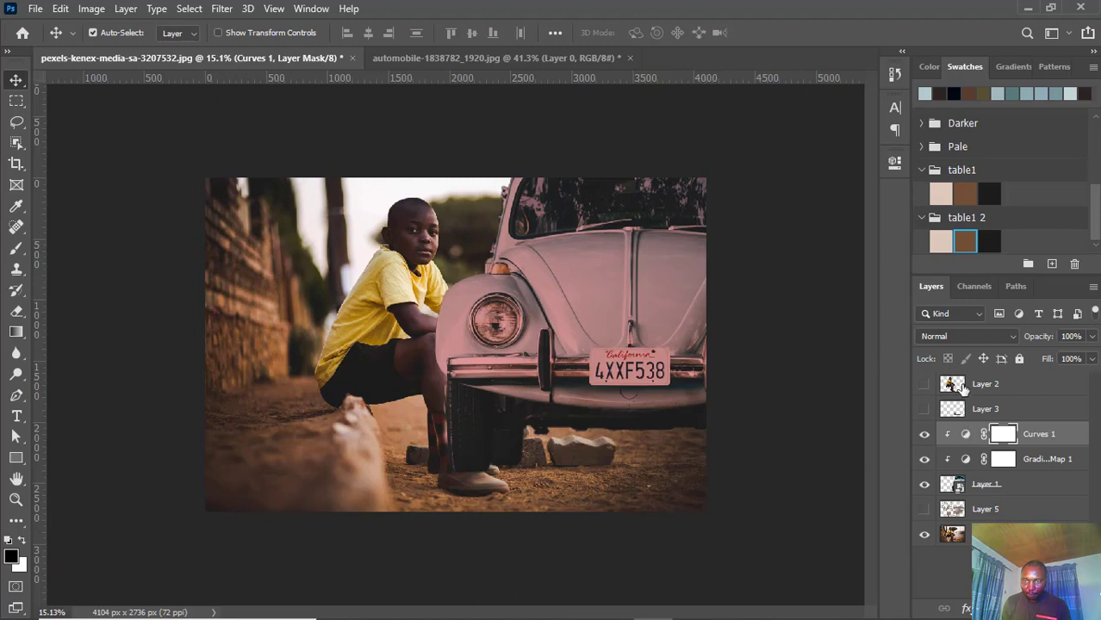
left_click(924, 384)
left_click(924, 409)
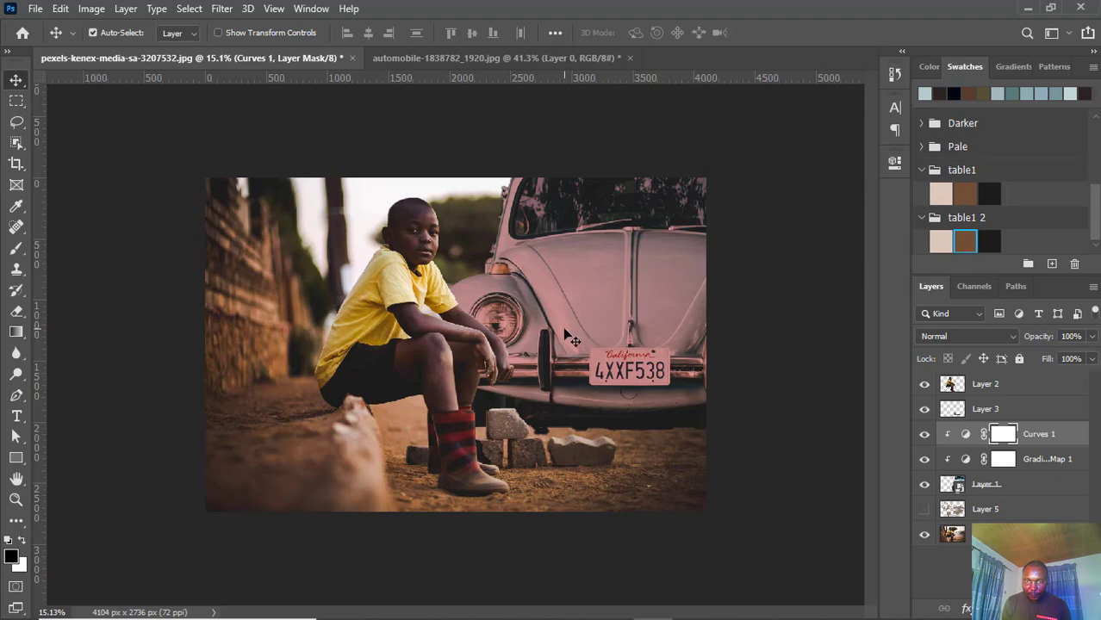
Compare the car with and without the Curves 1 adjustment and reduce its opacity to 47%
left_click(924, 434)
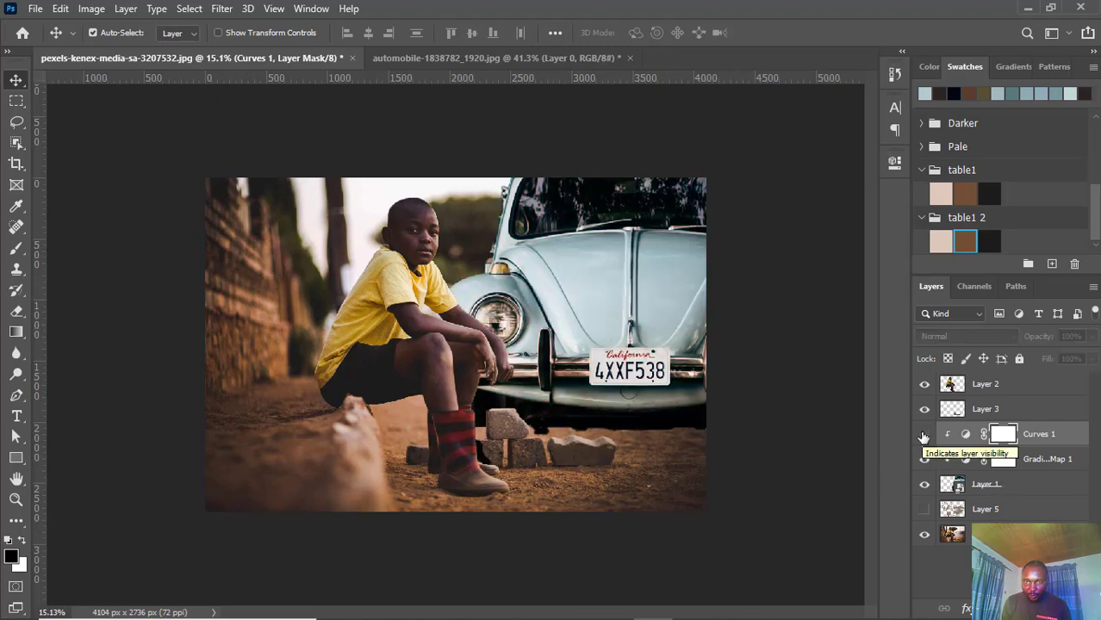
left_click(923, 434)
left_click(965, 435)
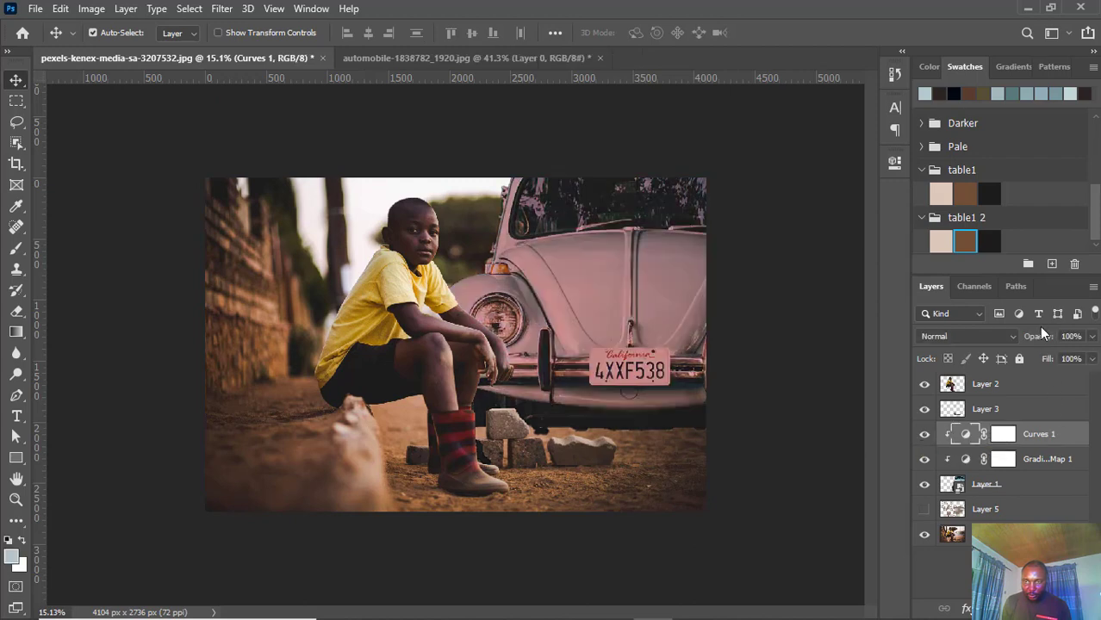
left_click_drag(1045, 342, 1001, 342)
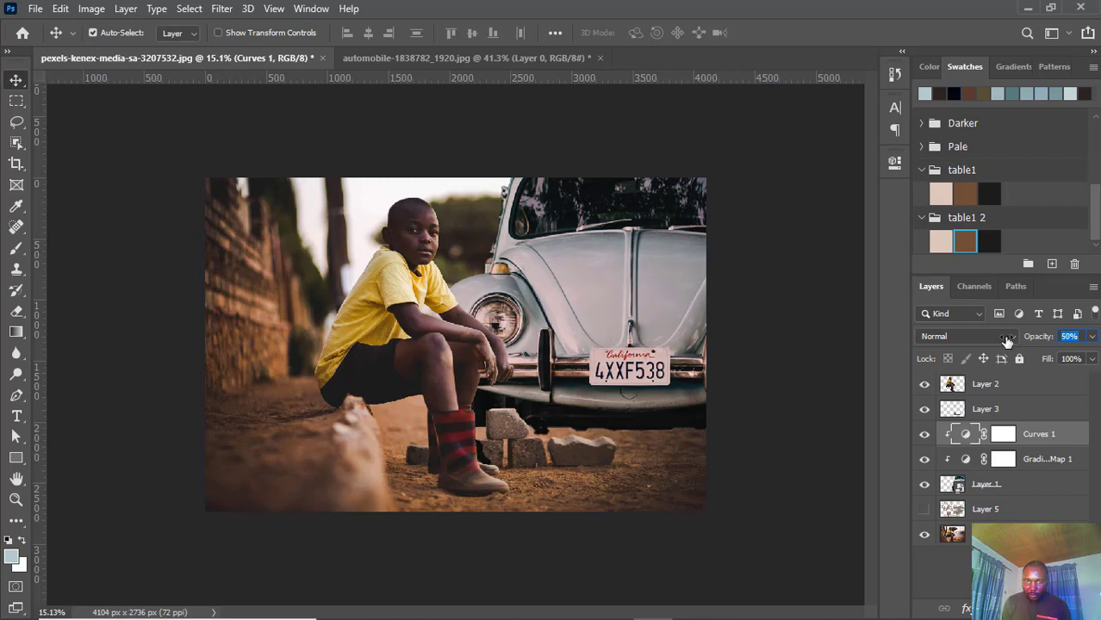
left_click_drag(1014, 342, 1004, 342)
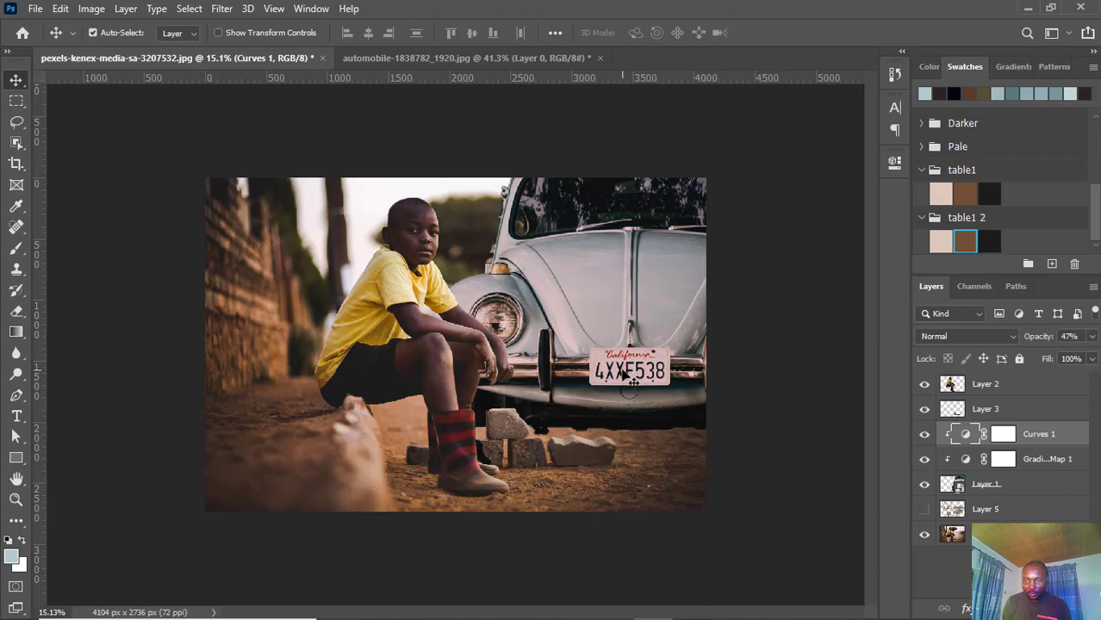
Move the car on Layer 1 slightly up and to the right behind the boy
mouse_move(623, 373)
left_mouse_down()
mouse_move(638, 357)
mouse_move(692, 348)
mouse_move(627, 354)
left_mouse_up()
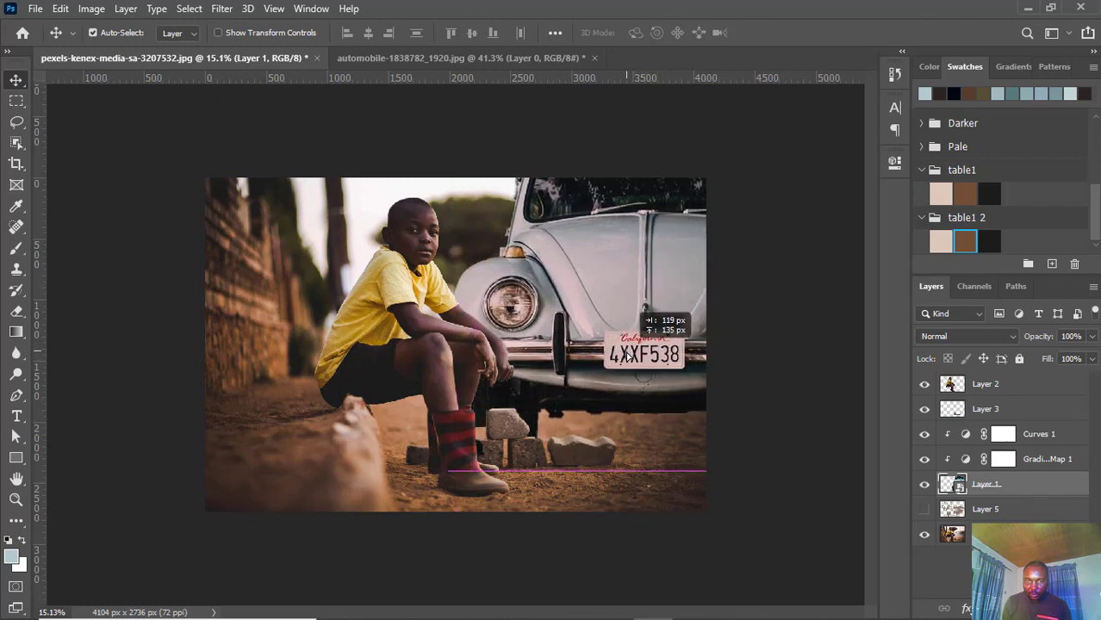
left_click_drag(627, 354, 622, 366)
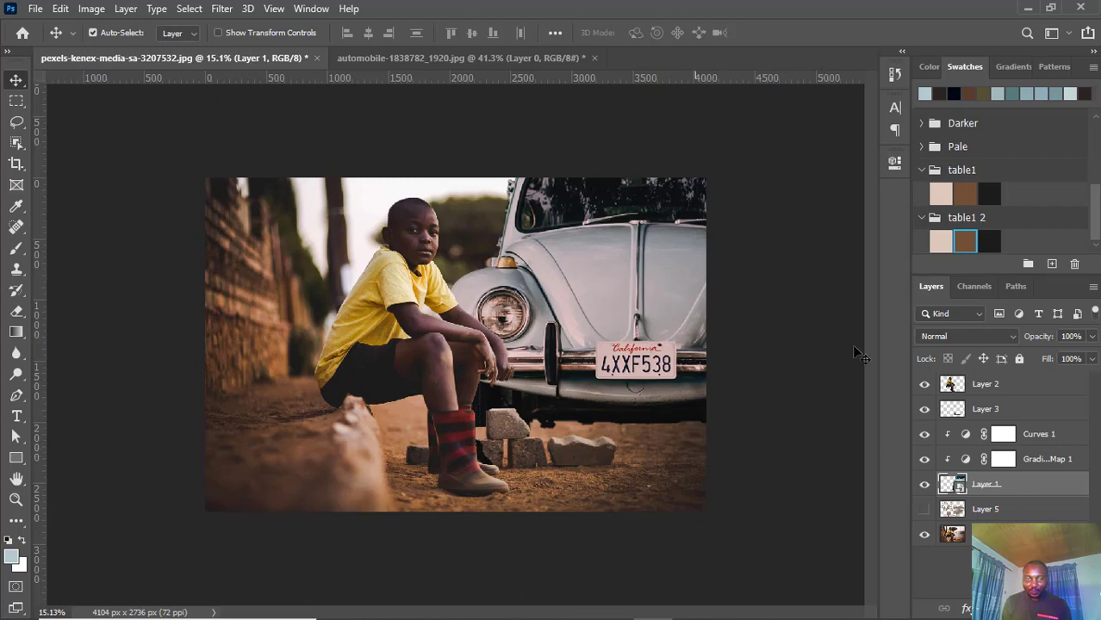
Stamp all visible layers into a new layer above Layer 2 and hide every layer beneath it
left_click(991, 384)
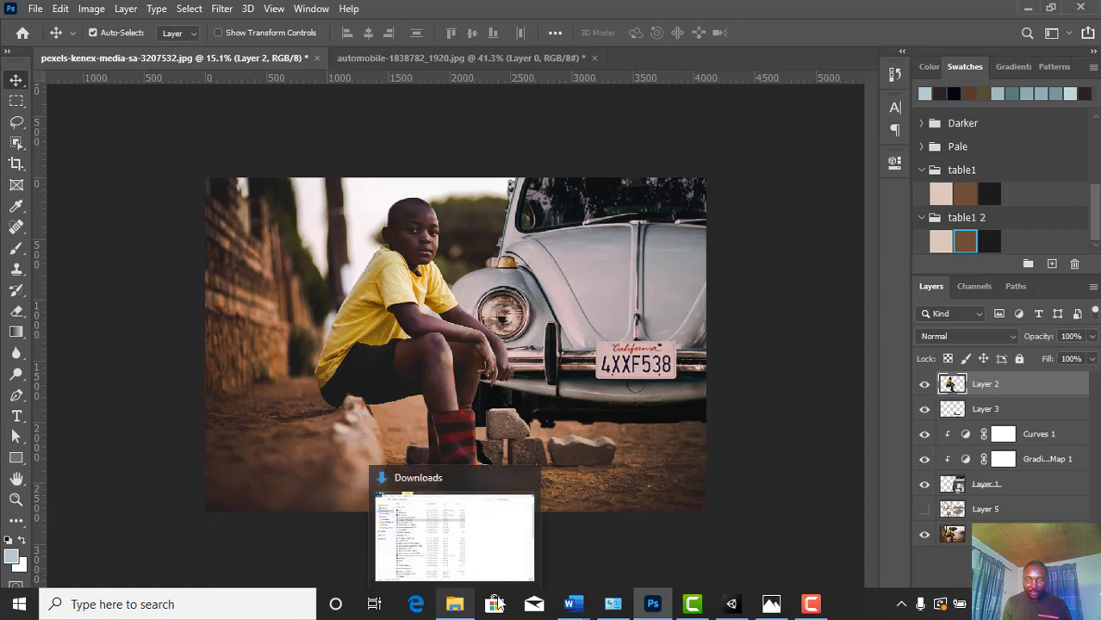
left_click(967, 536)
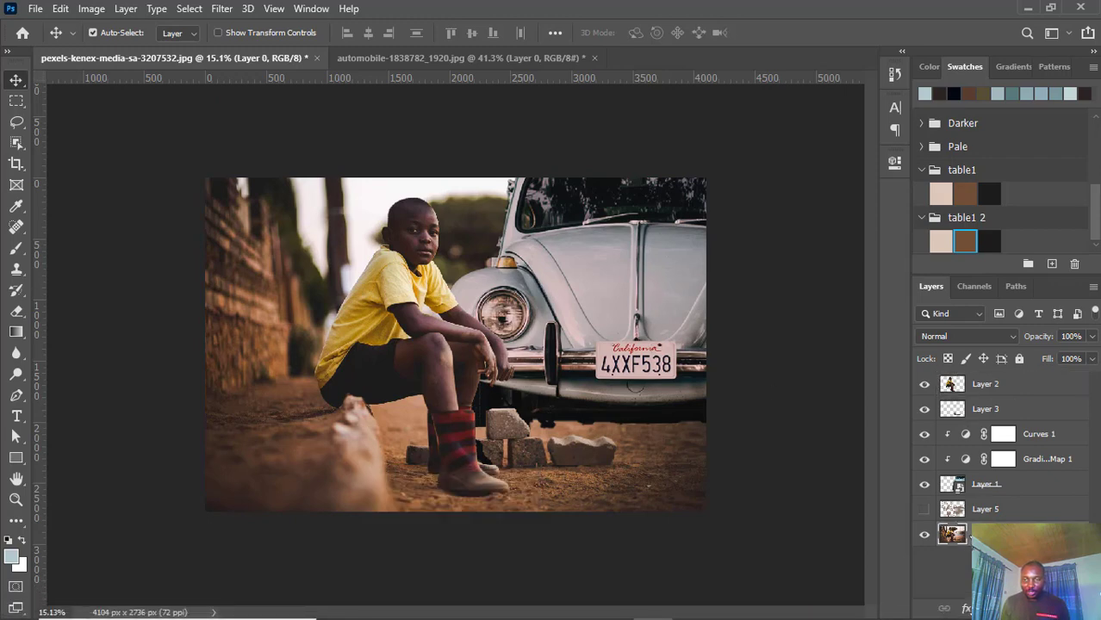
left_click(984, 387)
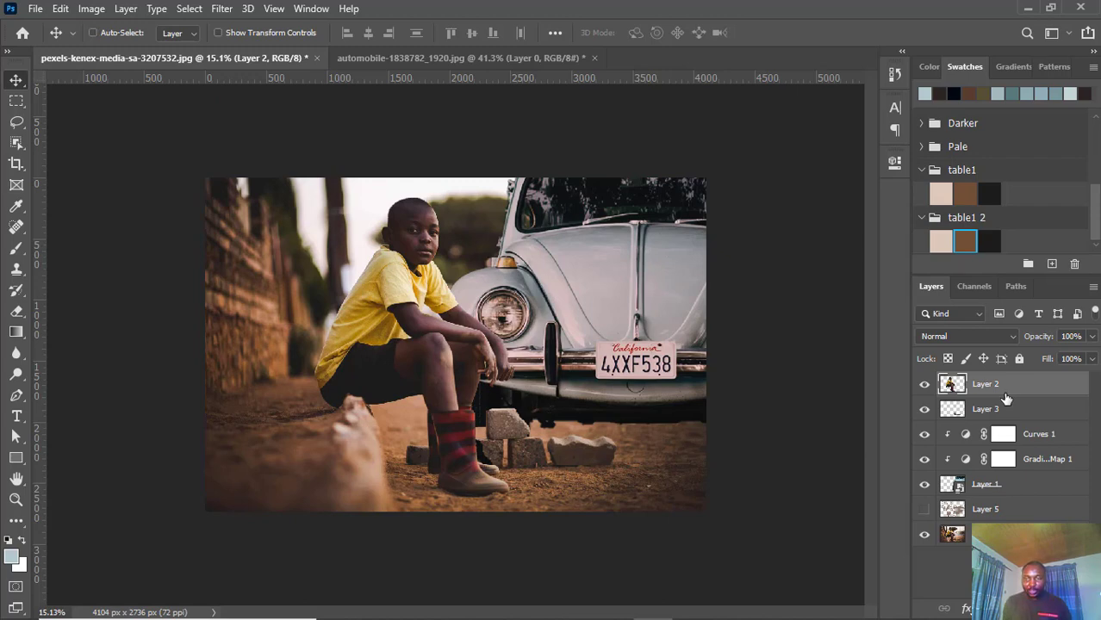
key("ctrl+alt+shift+e")
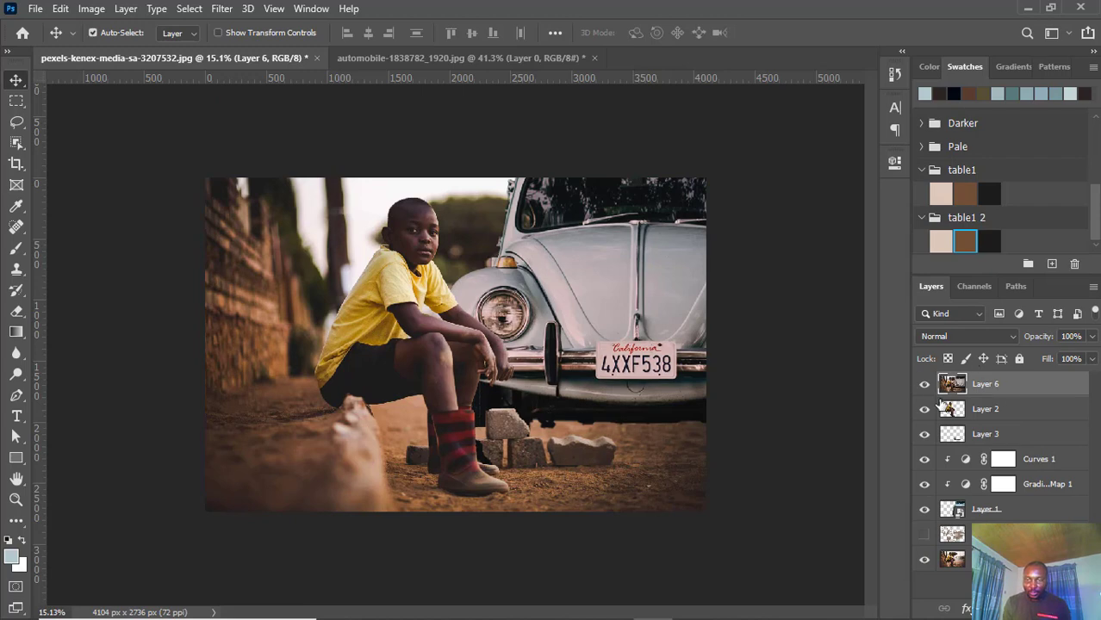
left_click_drag(925, 410, 924, 548)
left_click(924, 559)
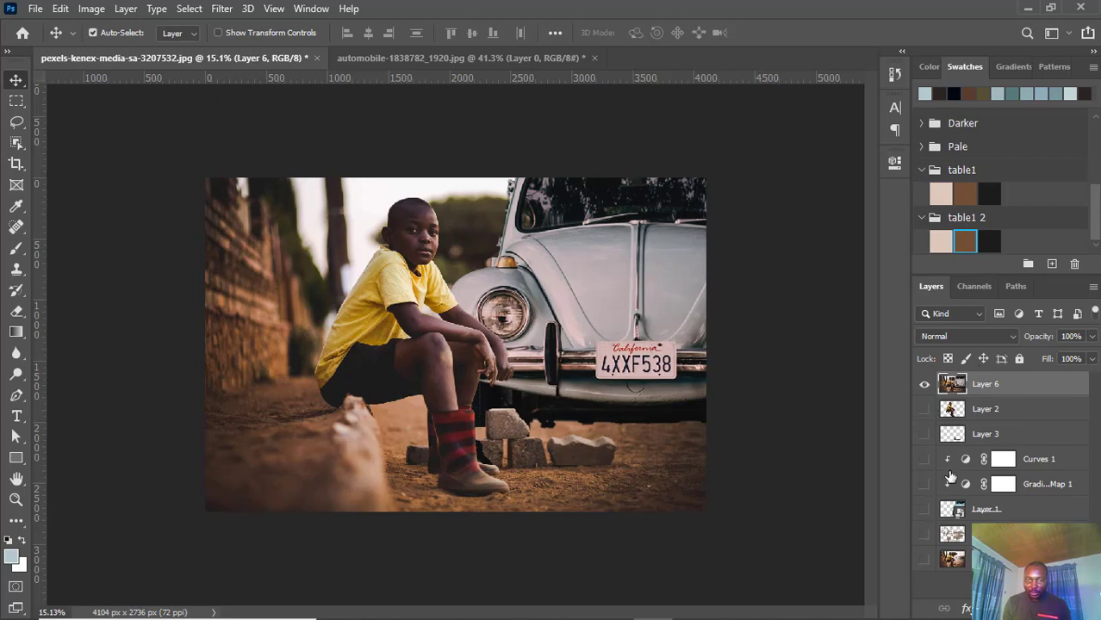
left_click(924, 385)
left_click(925, 385)
Convert the stamped Layer 6 to a Smart Object
left_click(222, 8)
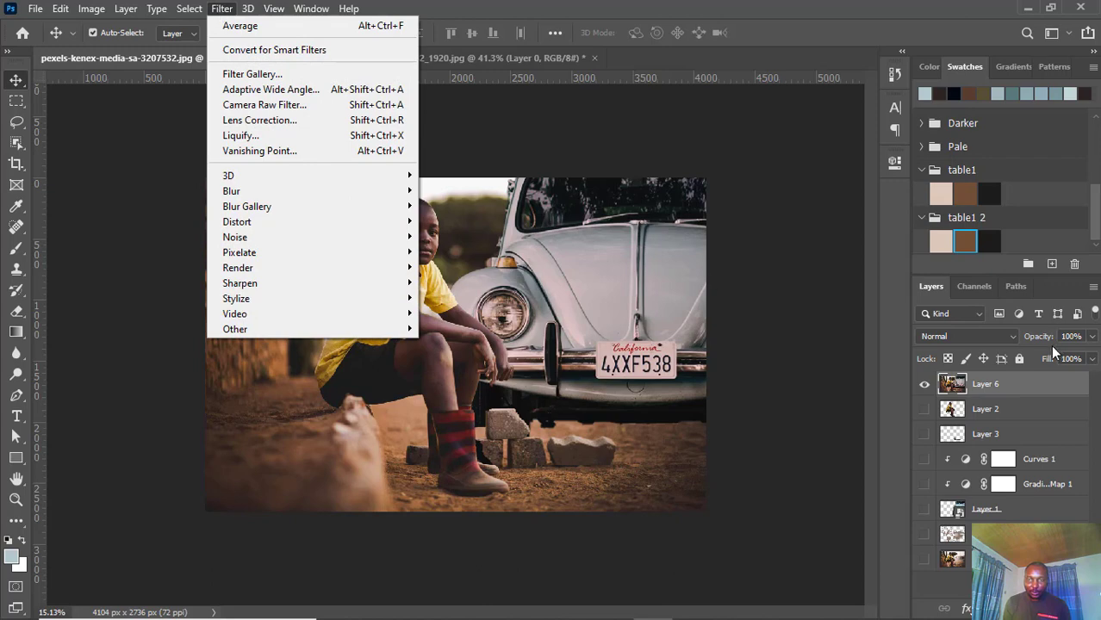
right_click(999, 385)
left_click(1000, 386)
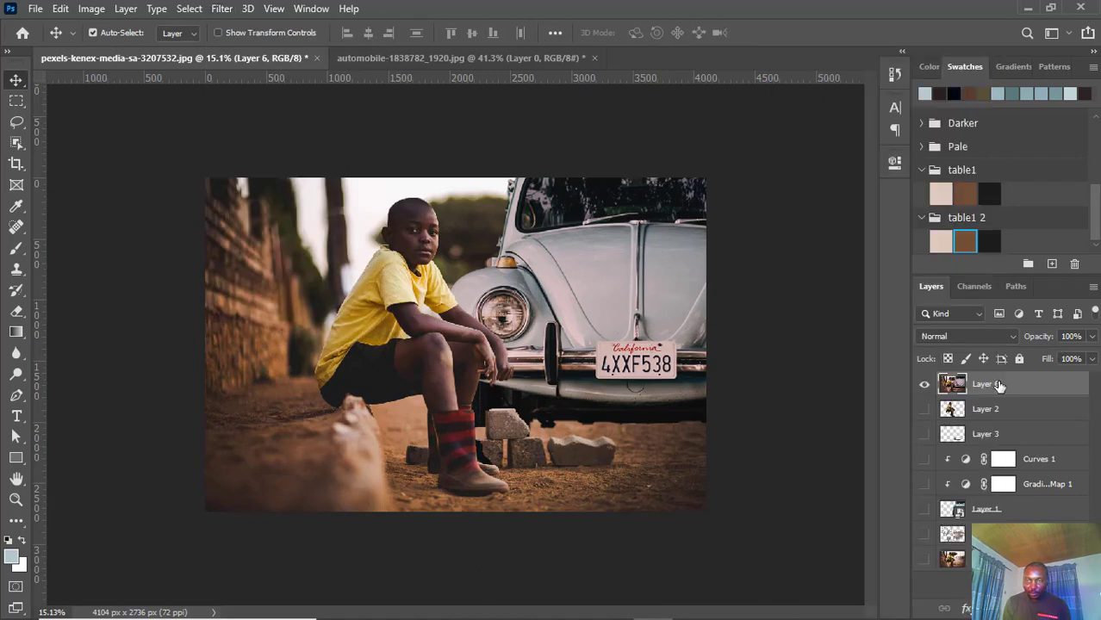
right_click(1006, 387)
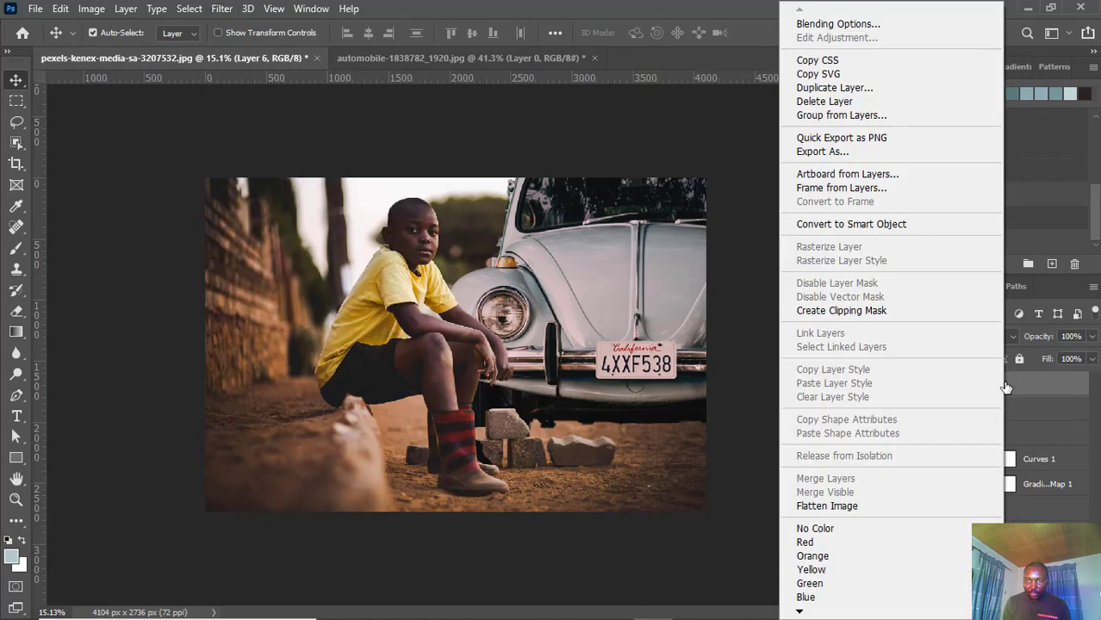
left_click(871, 224)
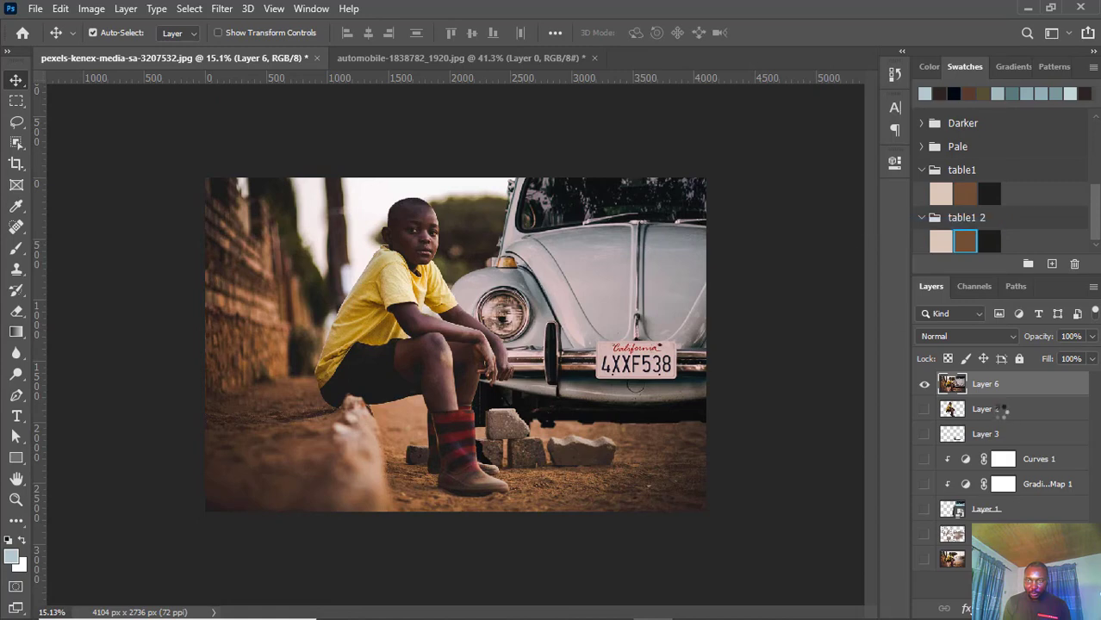
Apply a Gaussian Blur with a 12.5-pixel radius to Layer 6 as a smart filter
left_click(218, 8)
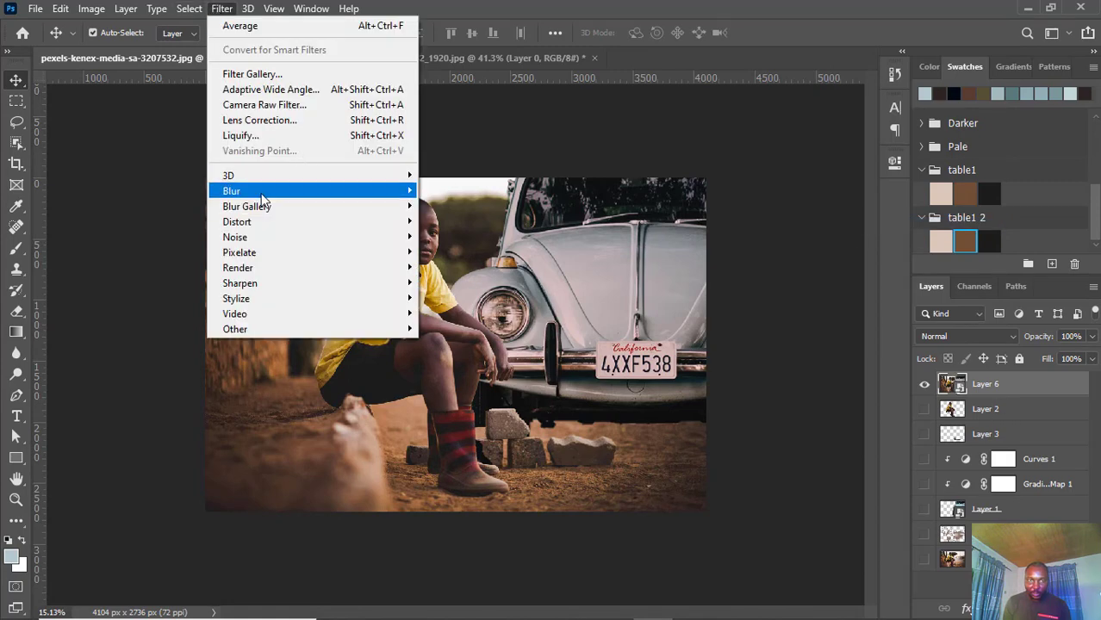
mouse_move(266, 193)
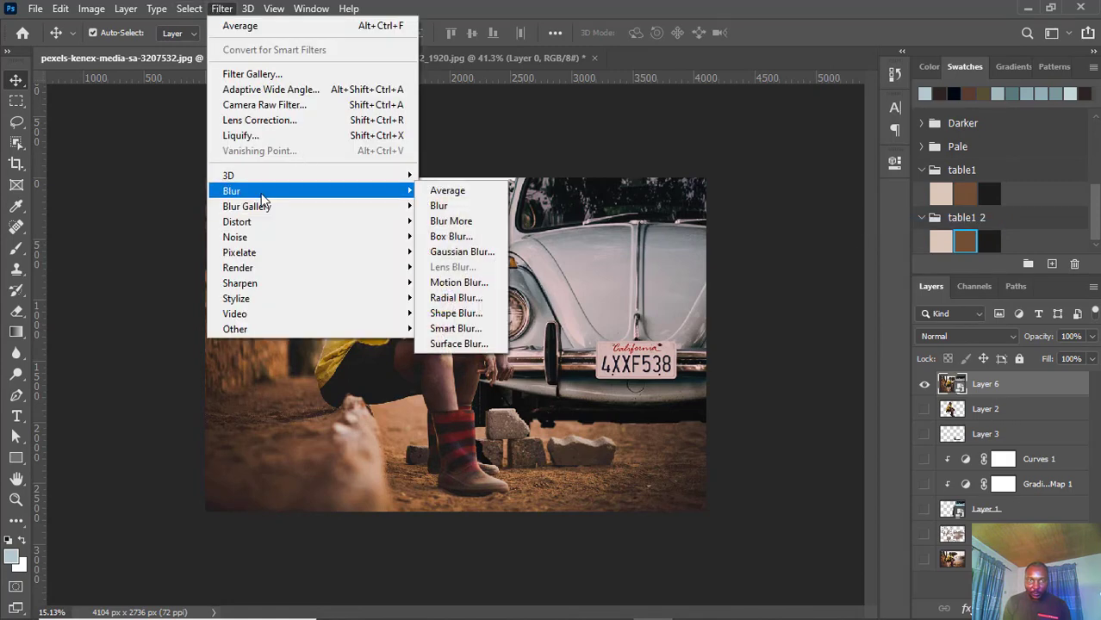
left_click(461, 252)
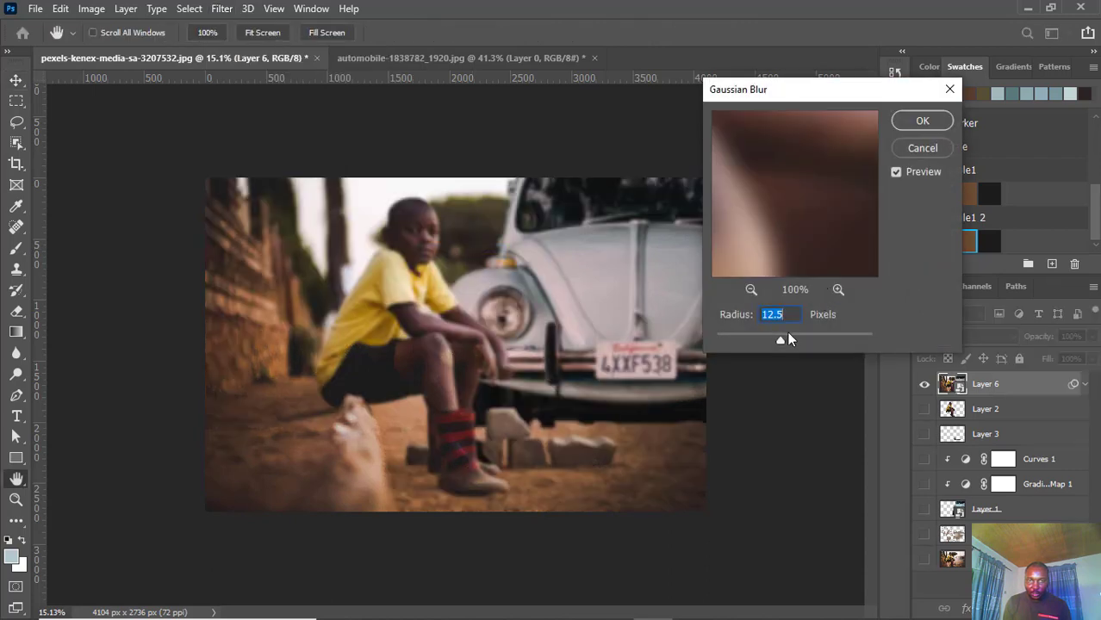
left_click(922, 120)
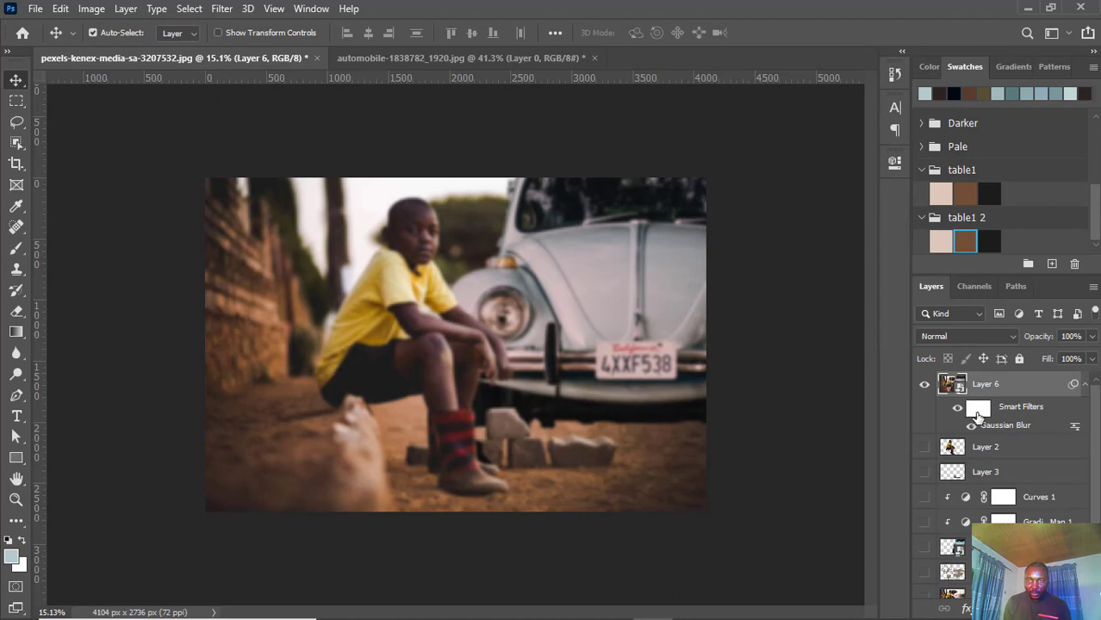
Paint black over the boy on the smart filter mask with the Brush at 56% opacity and 69% flow
left_click(978, 412)
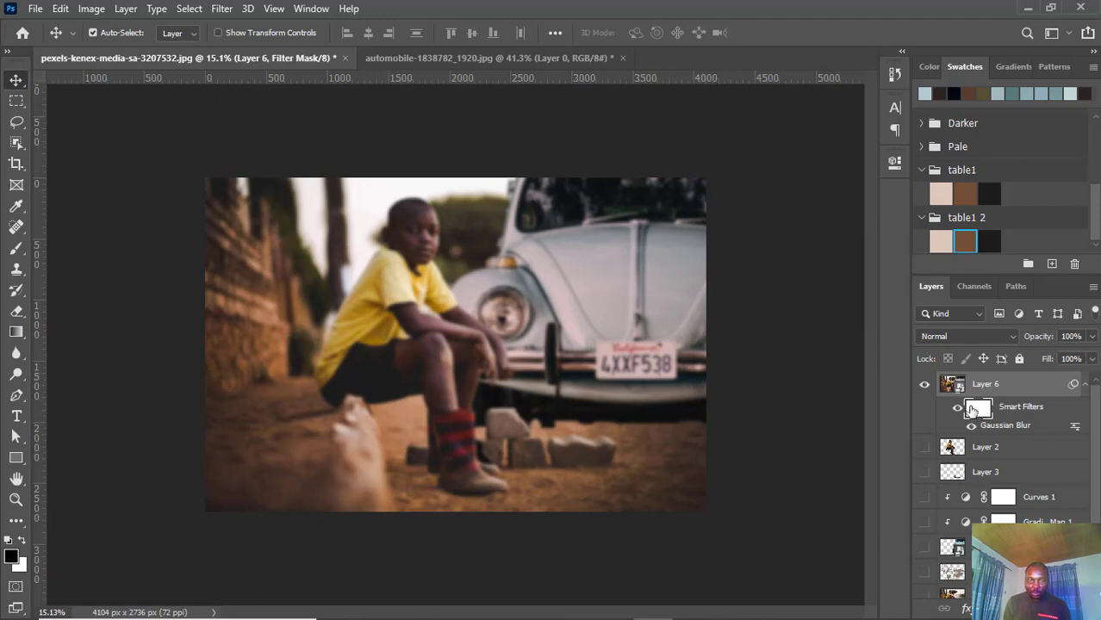
left_click(17, 250)
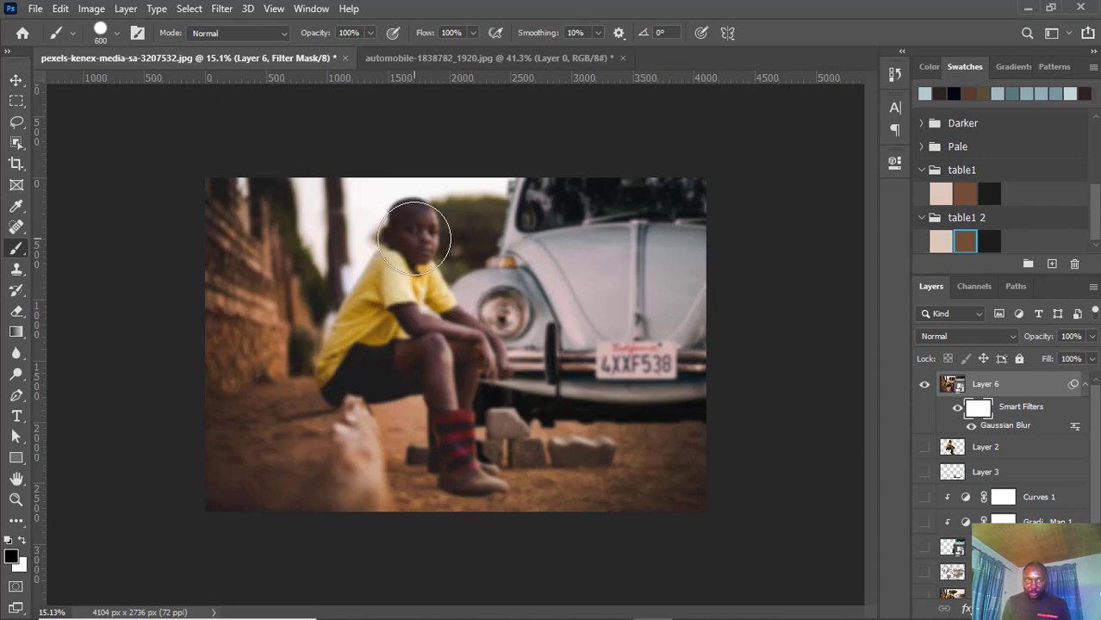
left_click_drag(317, 38, 289, 43)
left_click_drag(428, 33, 308, 37)
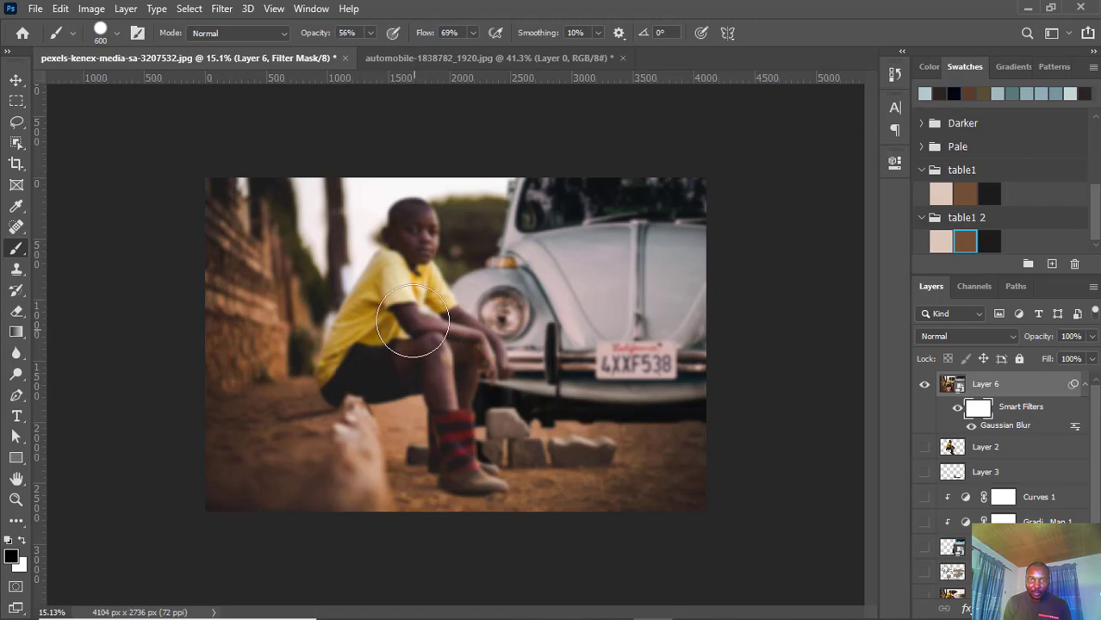
mouse_move(410, 250)
left_mouse_down()
mouse_move(375, 310)
mouse_move(415, 229)
mouse_move(360, 342)
mouse_move(397, 292)
mouse_move(400, 276)
mouse_move(353, 364)
mouse_move(367, 293)
mouse_move(338, 368)
mouse_move(382, 397)
mouse_move(438, 328)
mouse_move(421, 313)
mouse_move(425, 441)
mouse_move(463, 354)
mouse_move(464, 411)
mouse_move(452, 465)
mouse_move(441, 405)
mouse_move(438, 461)
mouse_move(369, 416)
mouse_move(363, 503)
mouse_move(432, 436)
mouse_move(497, 498)
mouse_move(390, 499)
mouse_move(465, 448)
mouse_move(443, 282)
mouse_move(408, 242)
left_mouse_up()
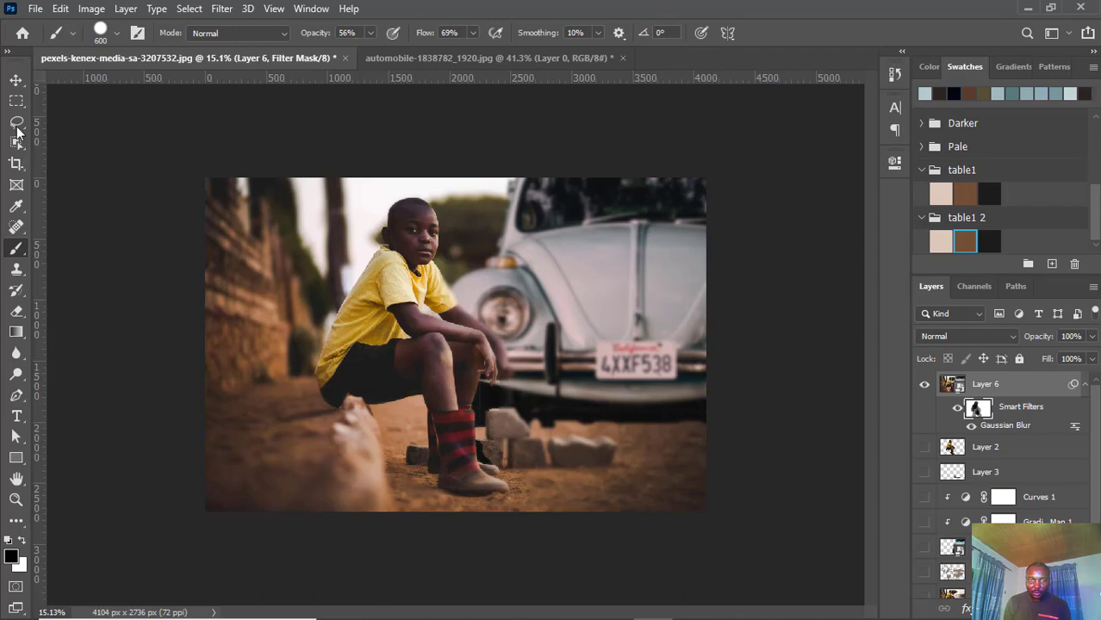
Rasterize Layer 6 with its masked blur and convert it to a Smart Object again
left_click(16, 80)
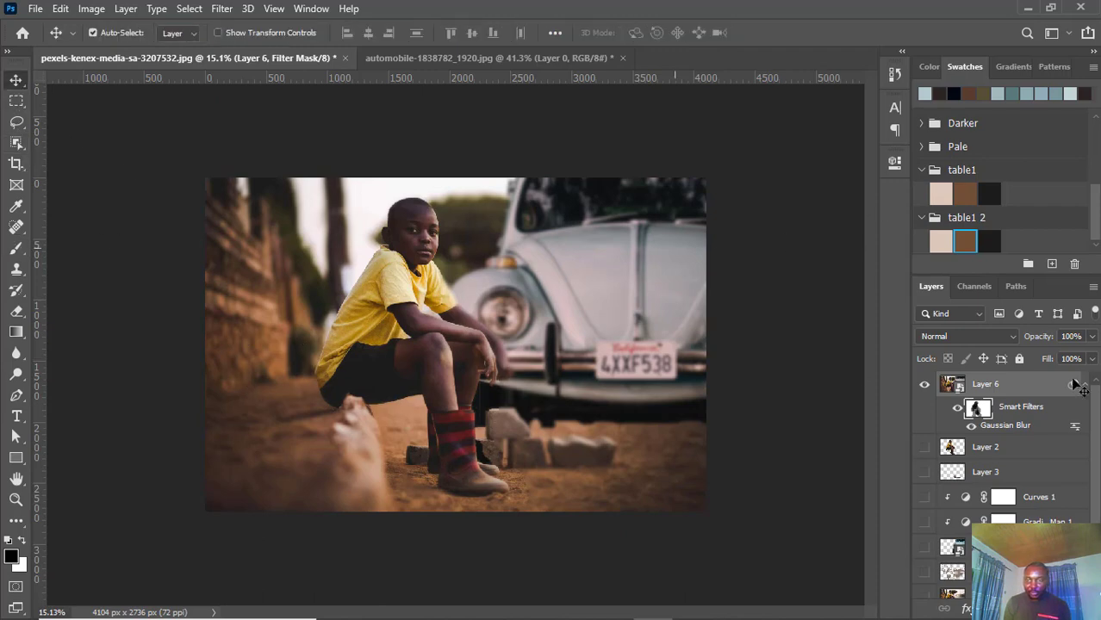
left_click(997, 412)
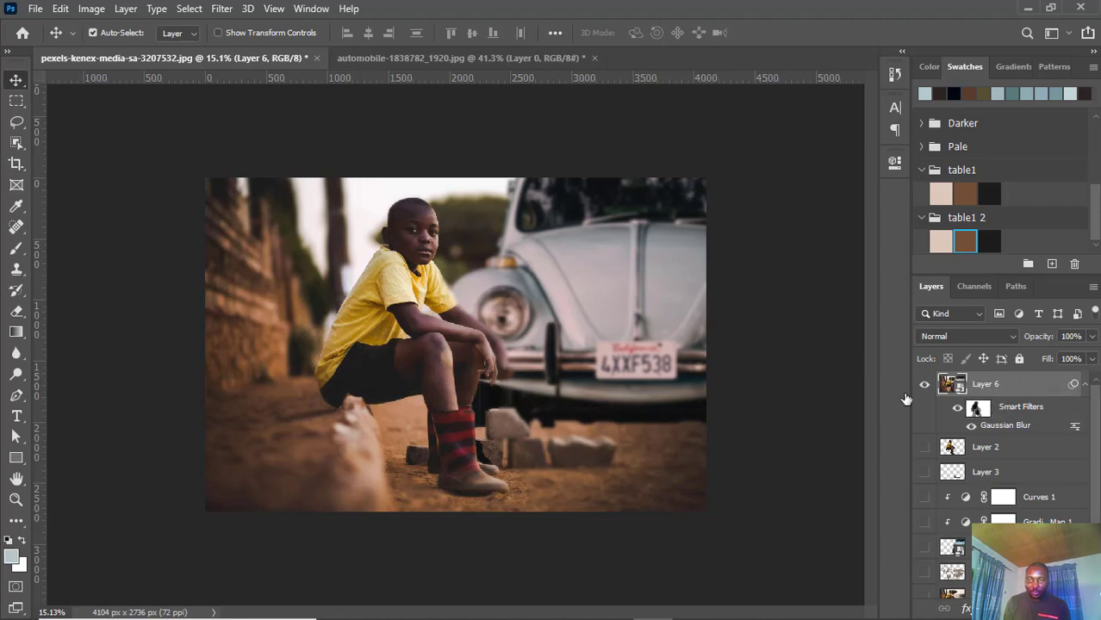
right_click(1044, 393)
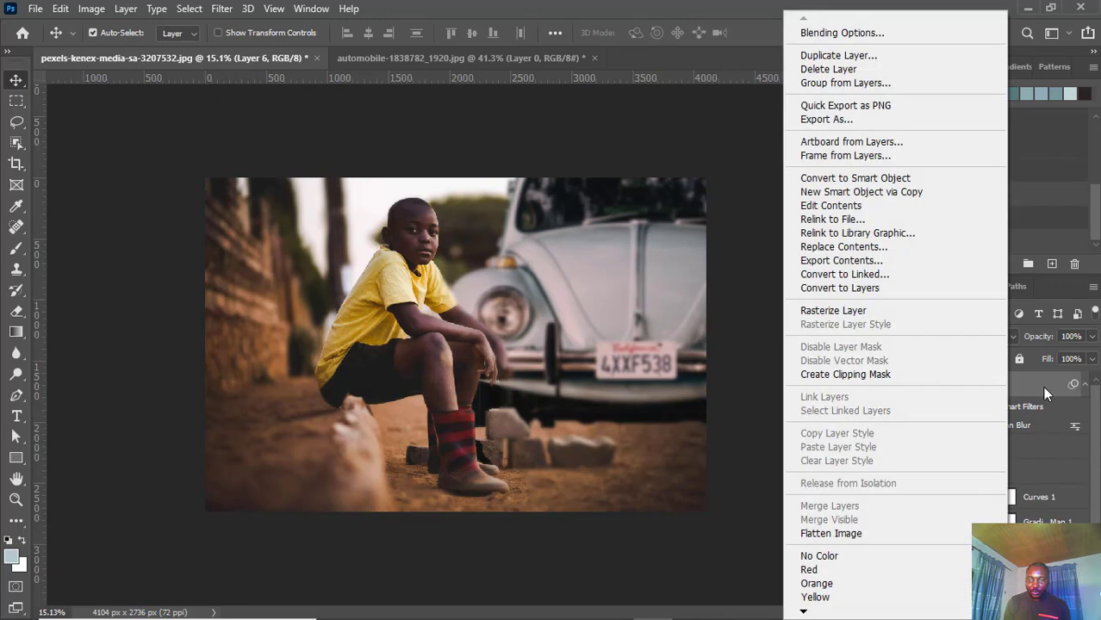
left_click(849, 311)
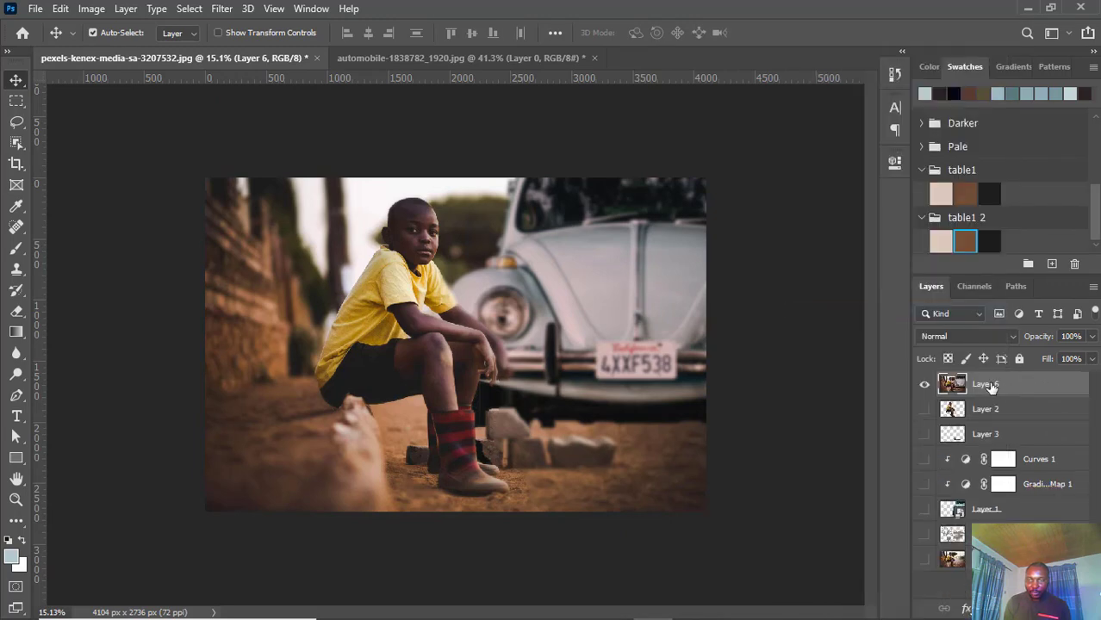
right_click(1002, 386)
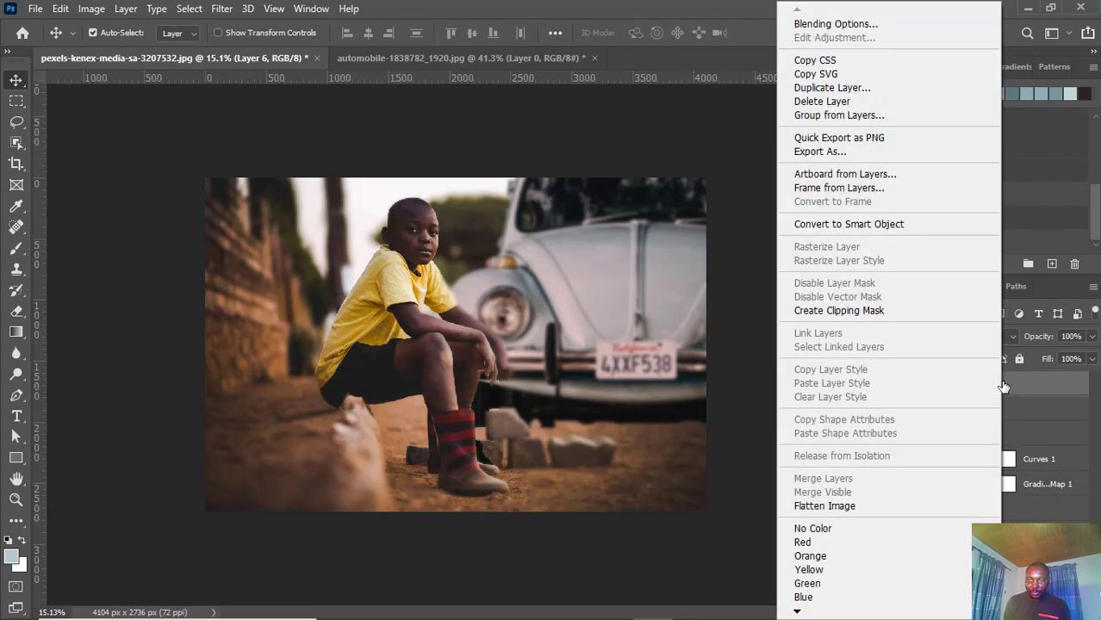
left_click(870, 226)
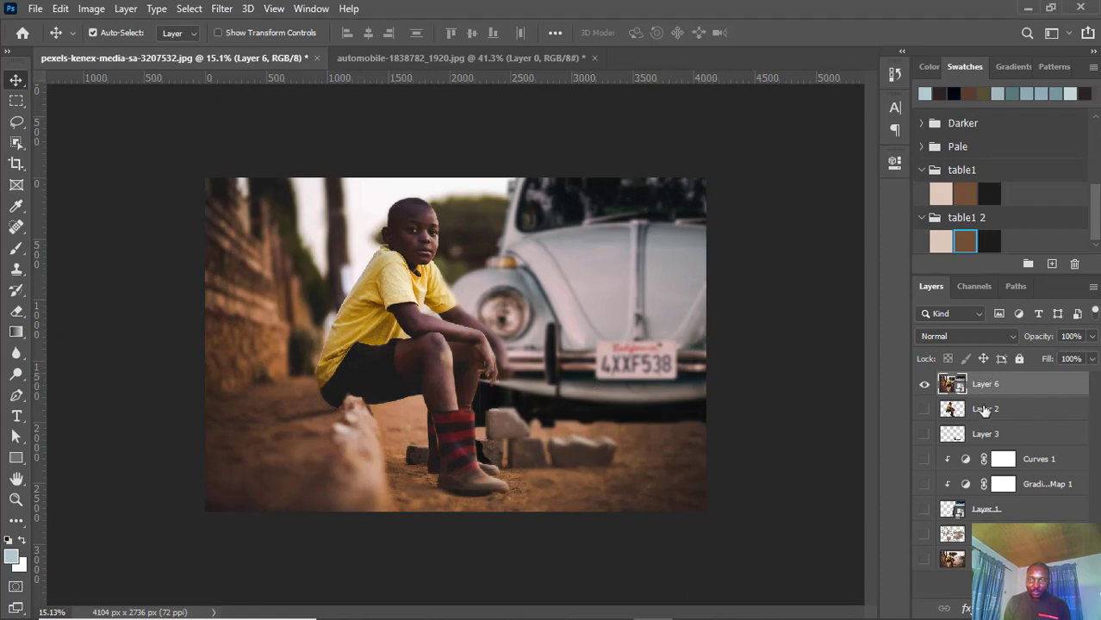
Start the Camera Raw Filter on Layer 6 and set the white balance temperature to +7
left_click(221, 9)
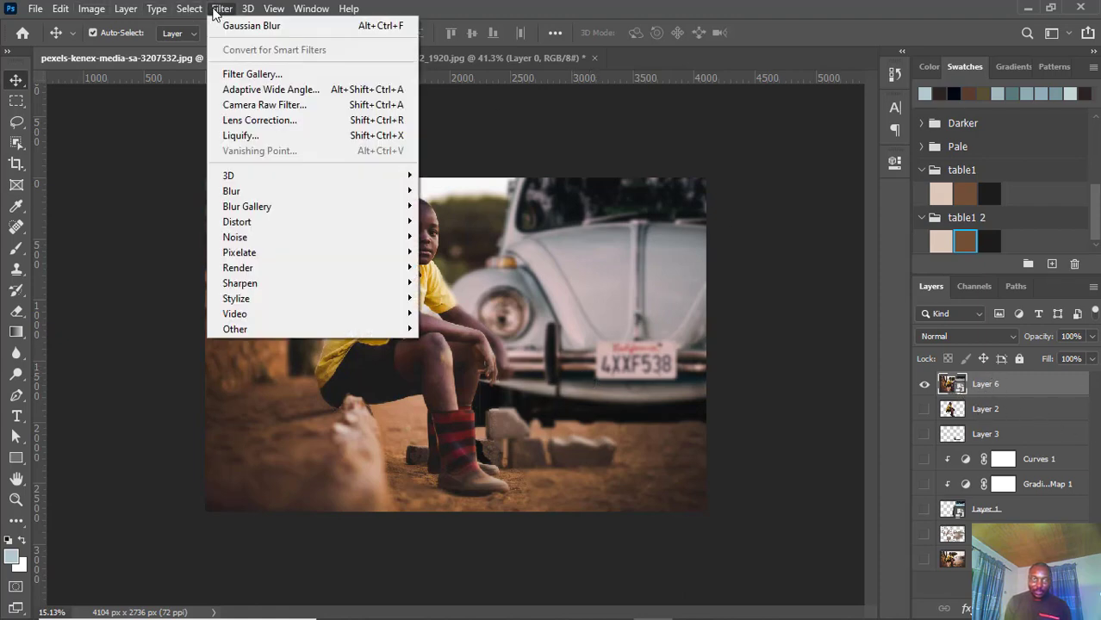
left_click(287, 105)
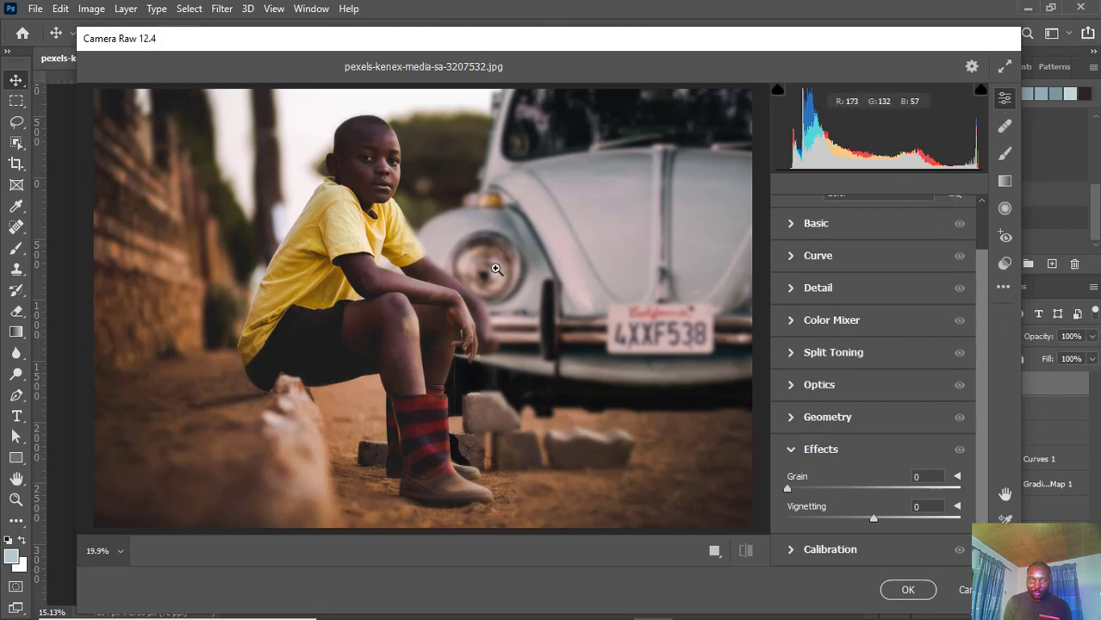
scroll(916, 349, "up", 2)
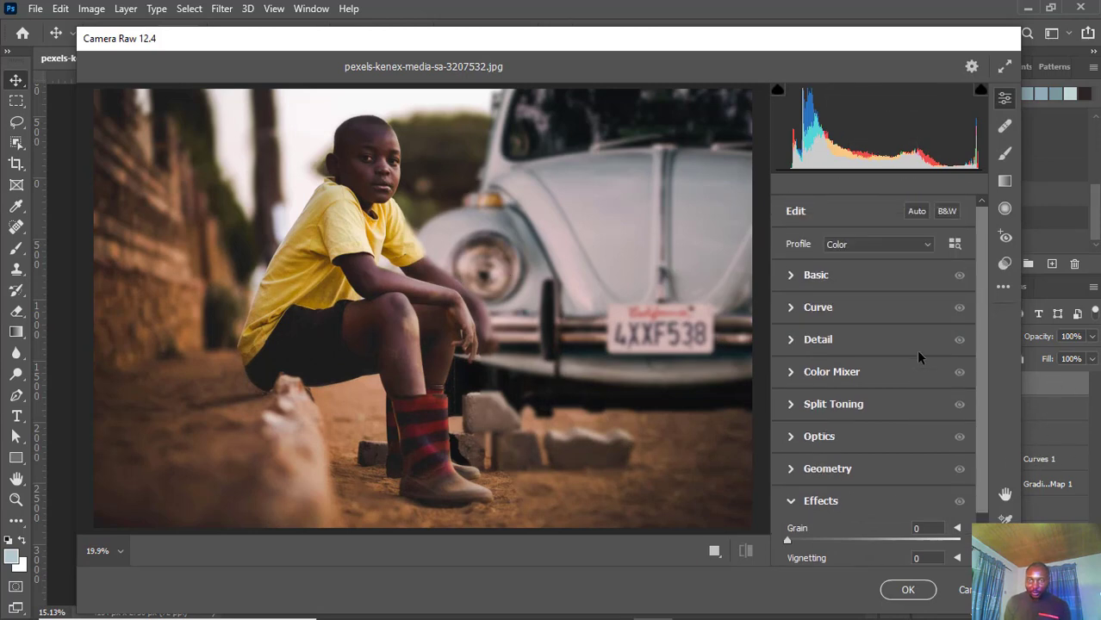
left_click(800, 276)
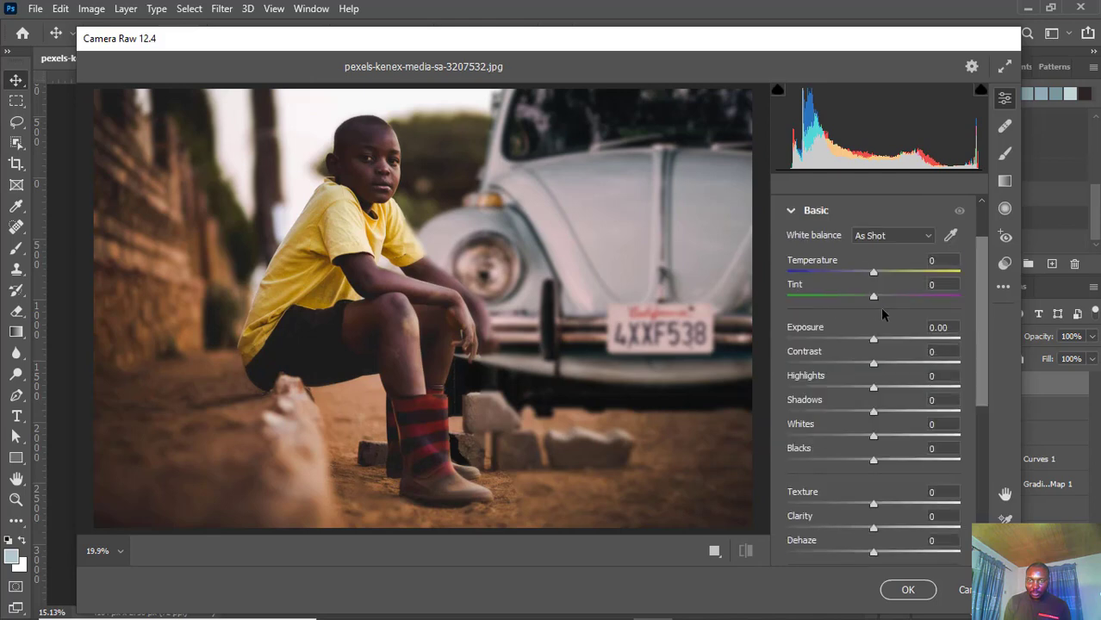
left_click(888, 274)
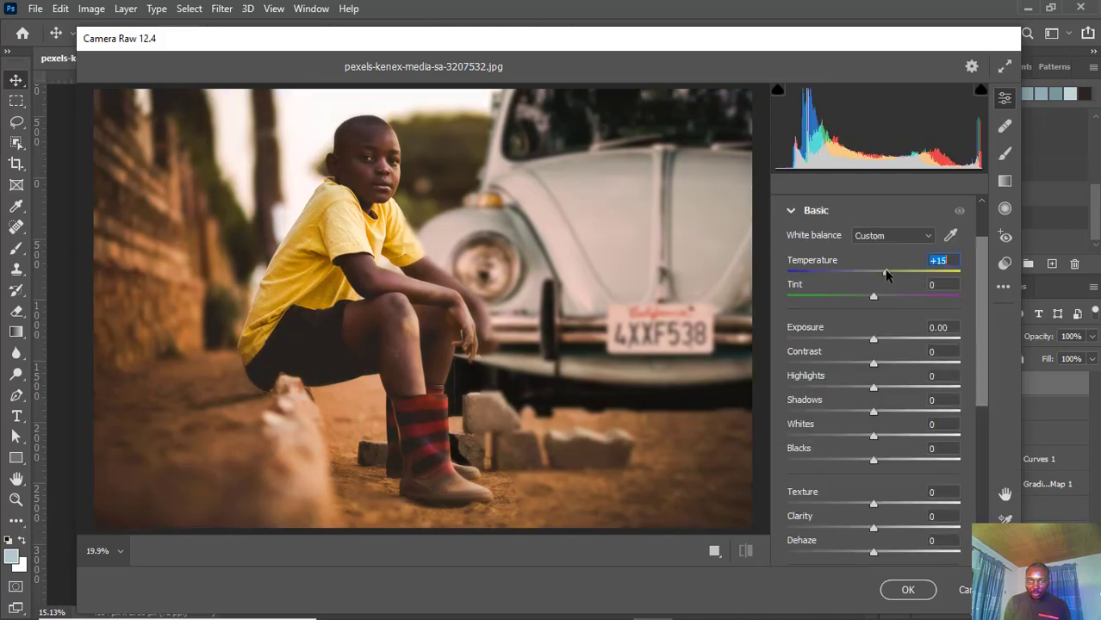
left_click_drag(884, 276, 881, 292)
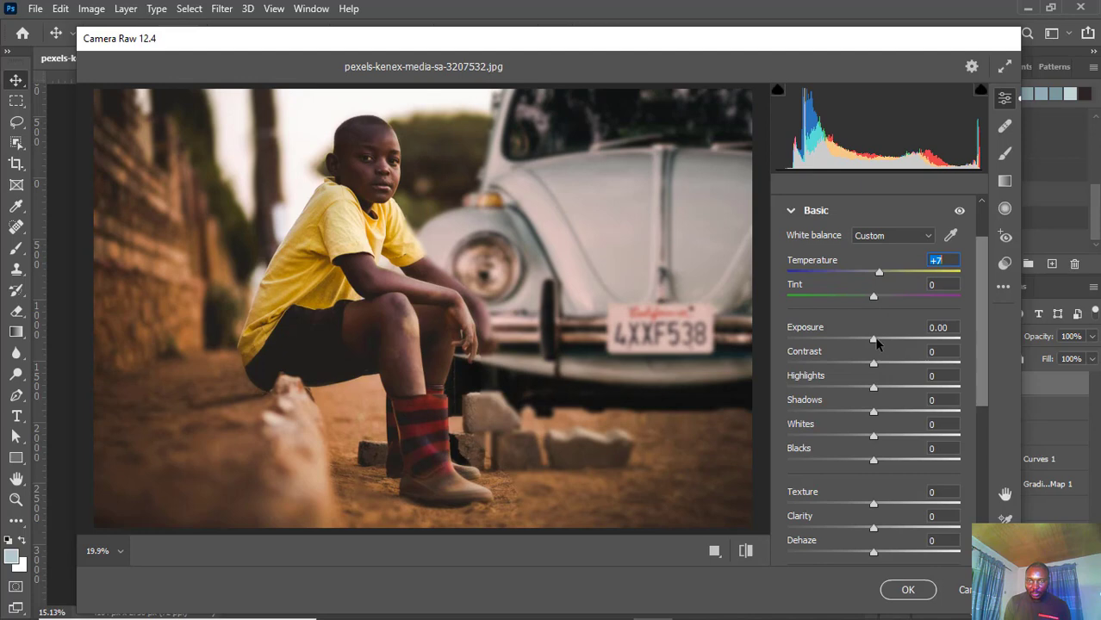
Set exposure to +0.25, contrast to -18, highlights to +21, shadows to +15, whites to +27 and blacks to -8
left_click_drag(877, 343, 881, 343)
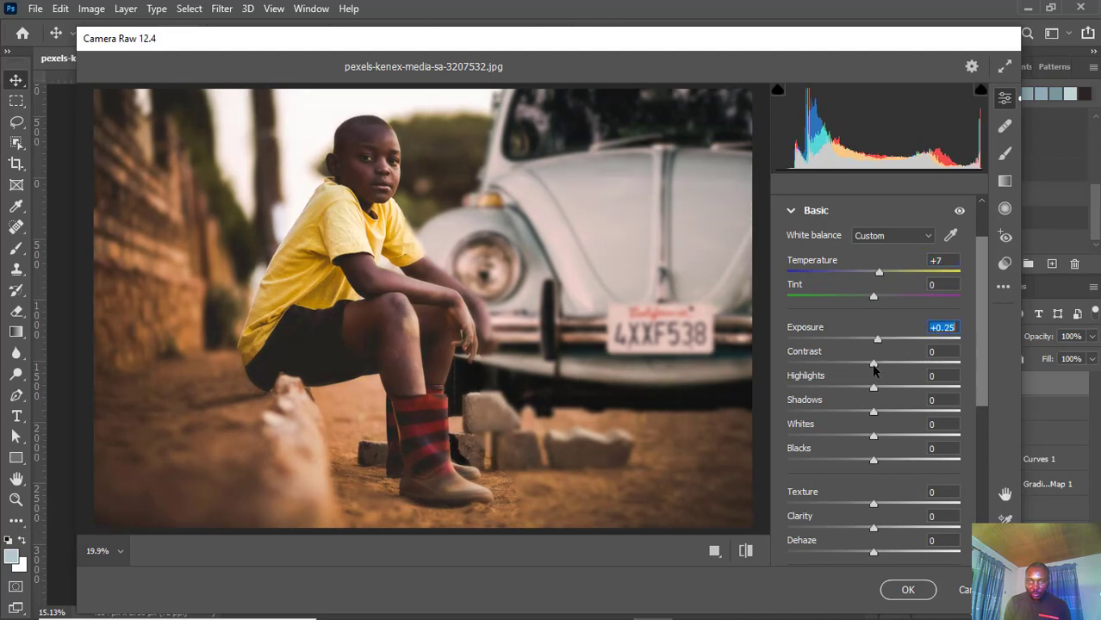
left_click_drag(873, 368, 859, 368)
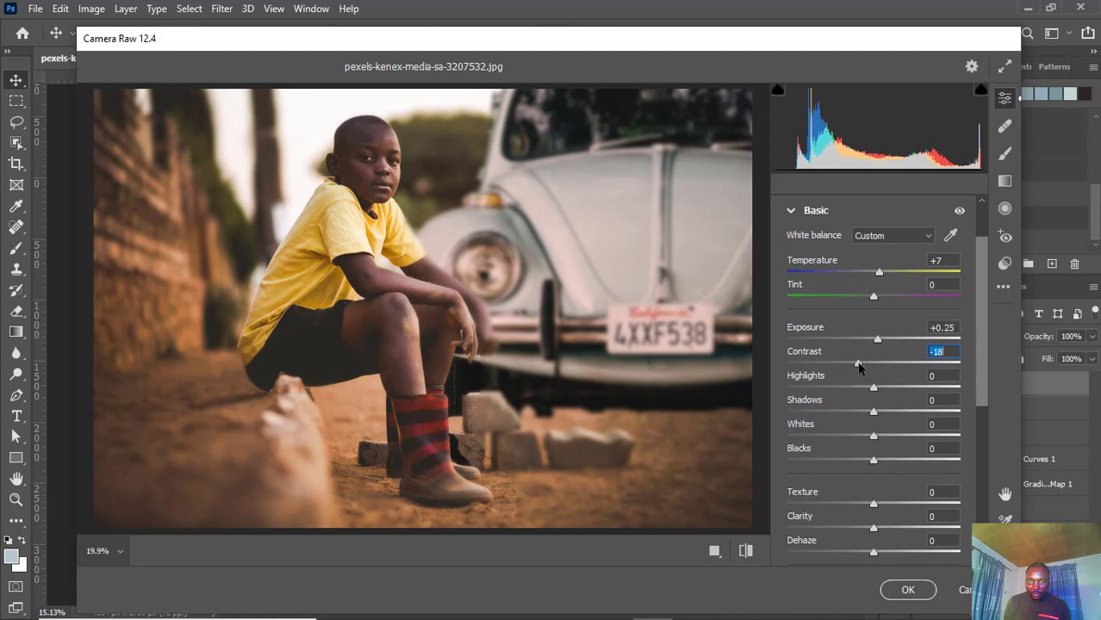
left_click_drag(873, 389, 887, 389)
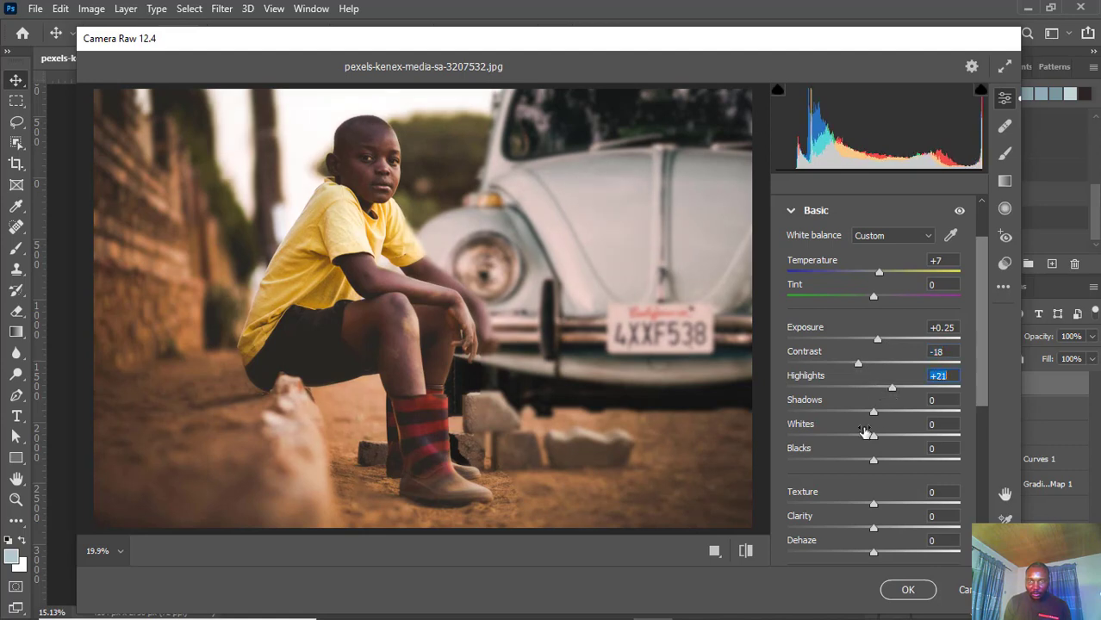
mouse_move(871, 416)
left_mouse_down()
mouse_move(896, 441)
mouse_move(874, 424)
mouse_move(900, 424)
mouse_move(867, 424)
left_mouse_up()
Set texture to +22, clarity to +5 and dehaze to +21 in the Camera Raw basic adjustments
scroll(888, 467, "down", 1)
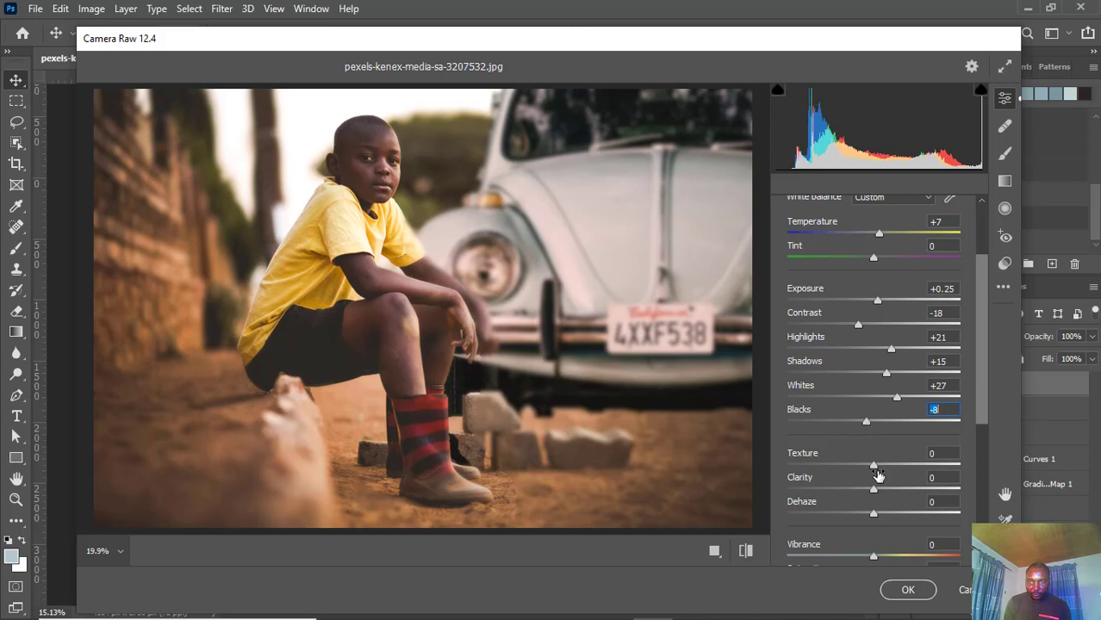
left_click_drag(874, 466, 901, 466)
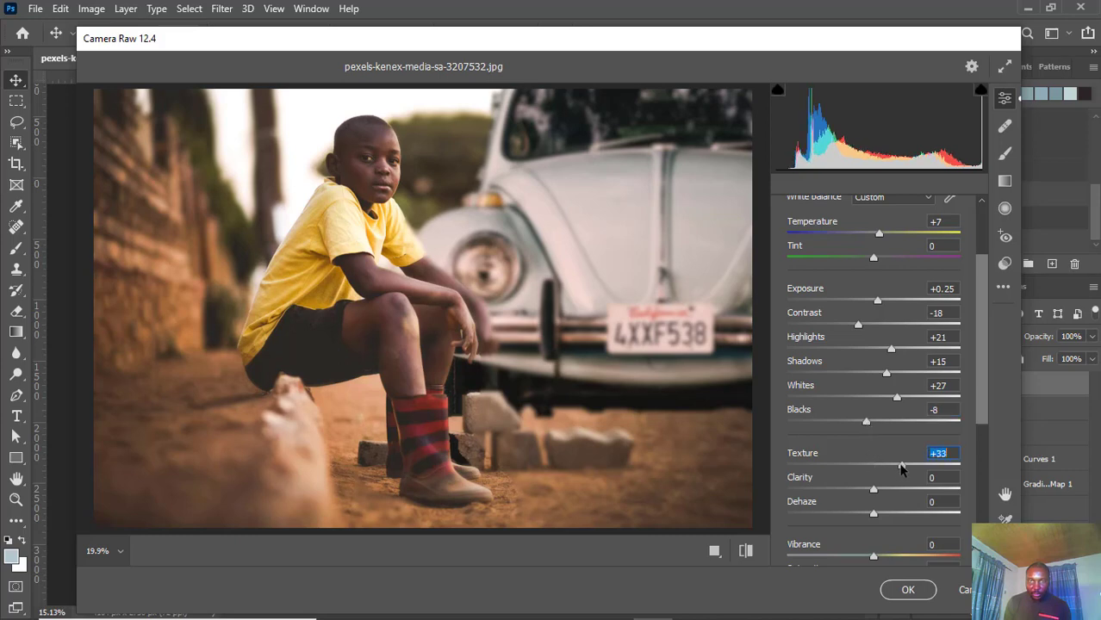
scroll(880, 492, "down", 3)
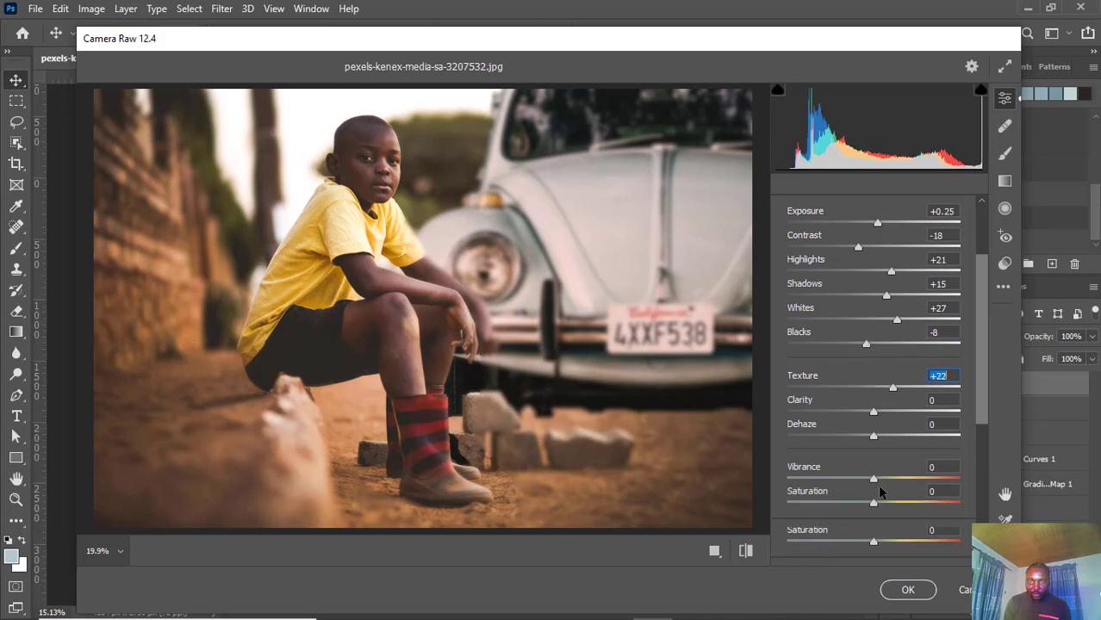
mouse_move(874, 375)
left_mouse_down()
mouse_move(896, 379)
mouse_move(877, 379)
left_mouse_up()
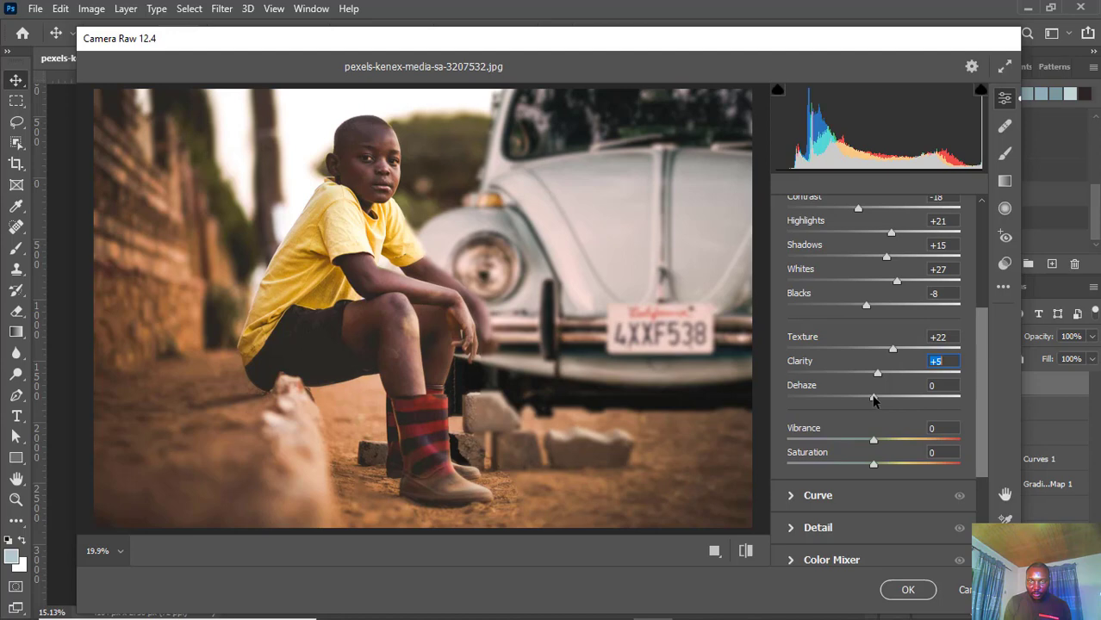
mouse_move(873, 398)
left_mouse_down()
mouse_move(903, 399)
mouse_move(891, 402)
left_mouse_up()
scroll(896, 457, "down", 1)
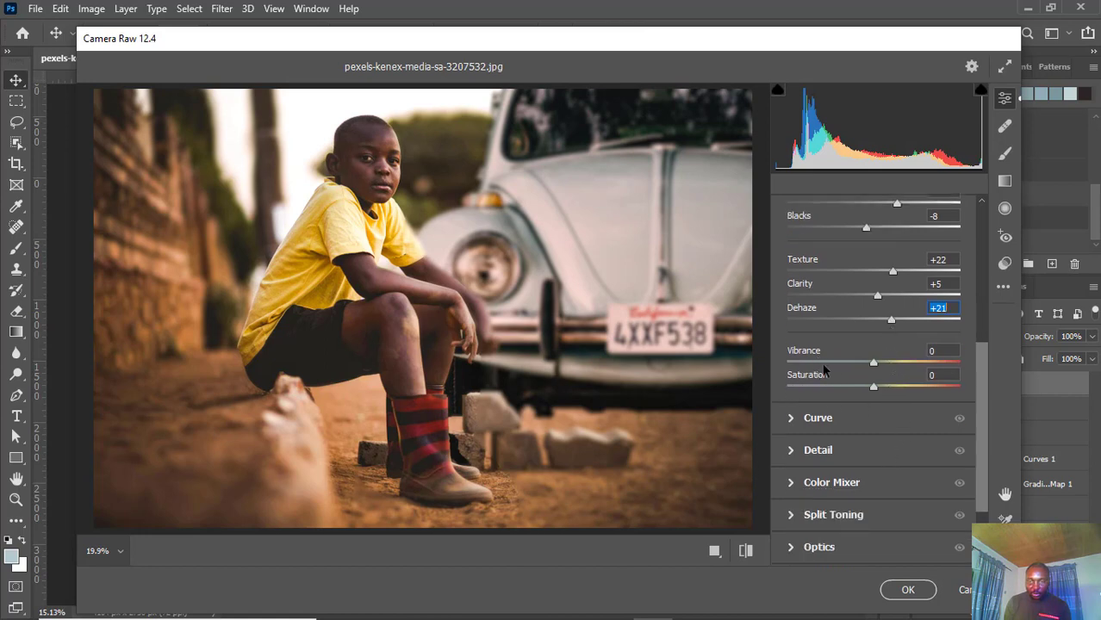
Split tone the highlights with hue 20 and saturation 24, and set the balance to -34
scroll(906, 398, "down", 2)
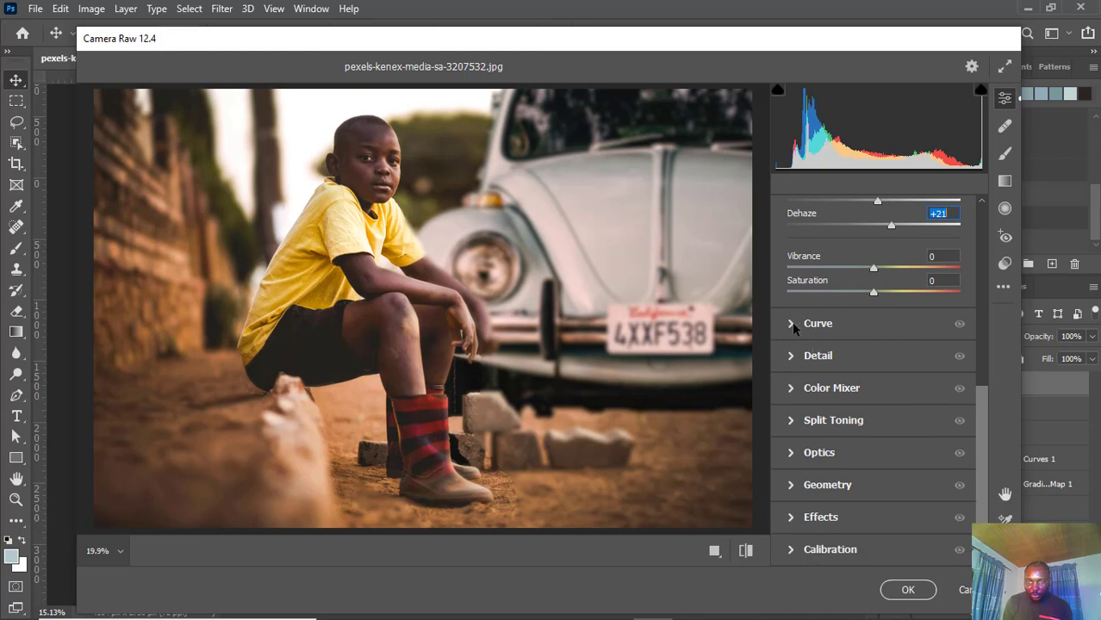
left_click(796, 325)
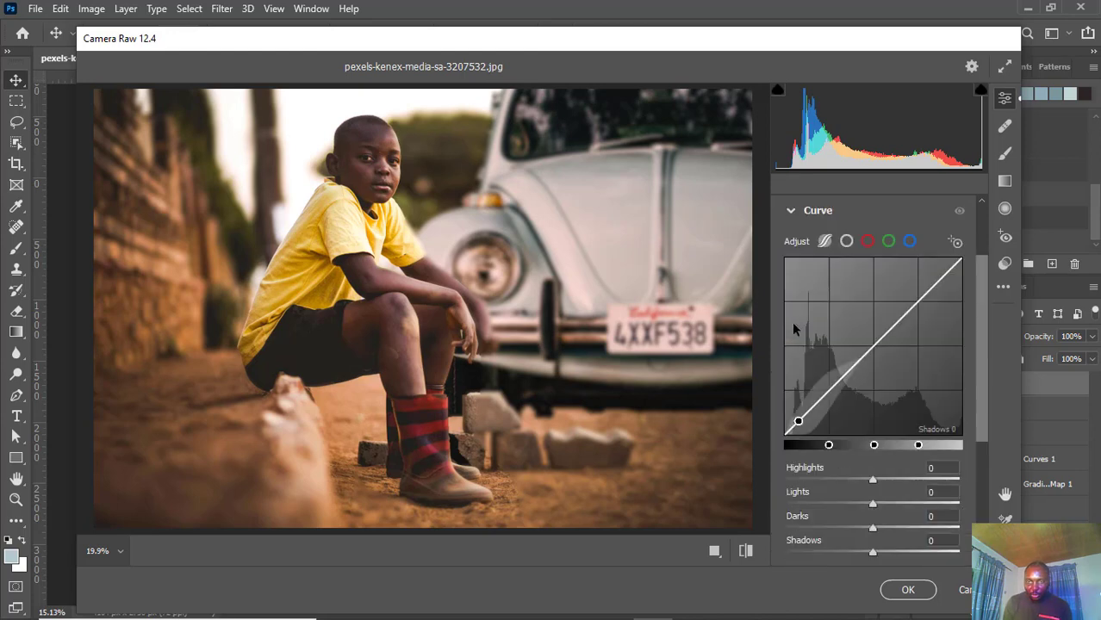
left_click(796, 212)
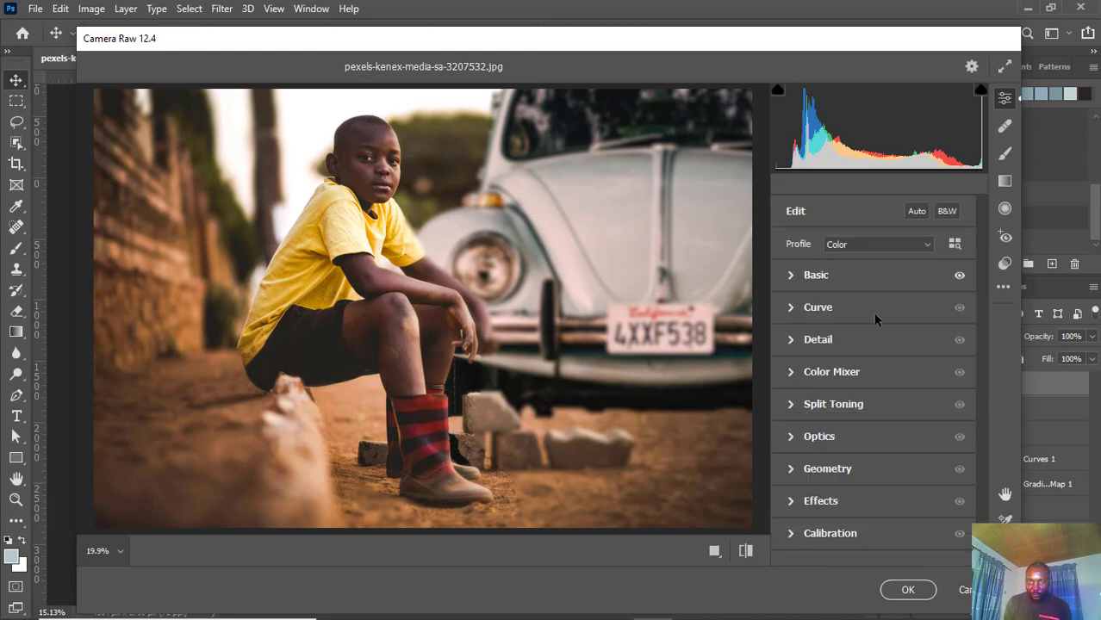
left_click(793, 405)
scroll(825, 354, "down", 1)
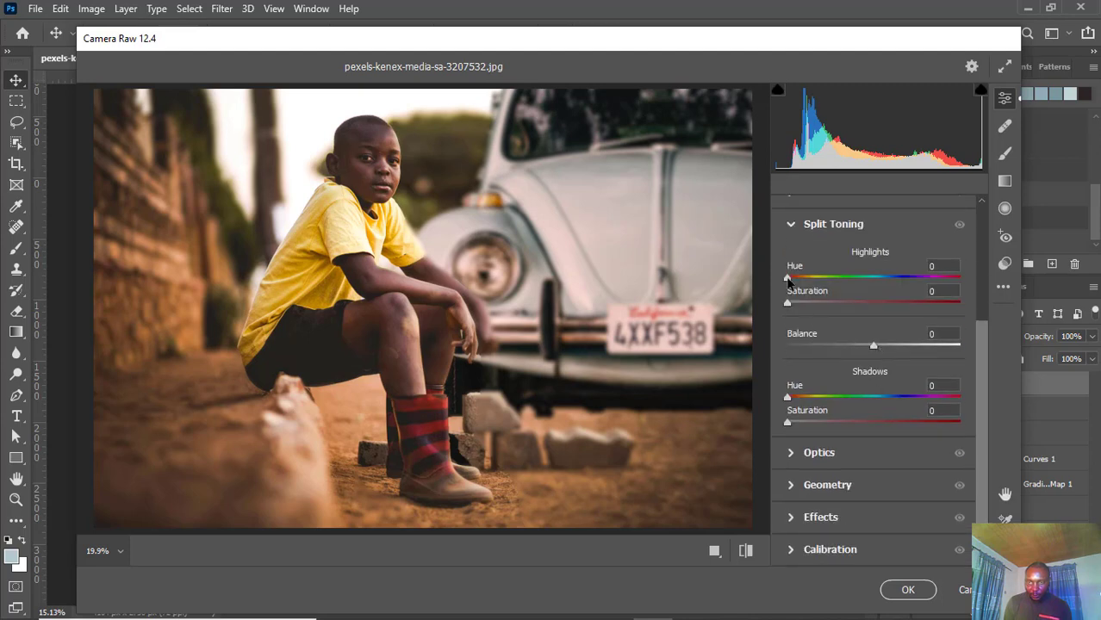
left_click_drag(789, 281, 830, 310)
left_click(875, 349)
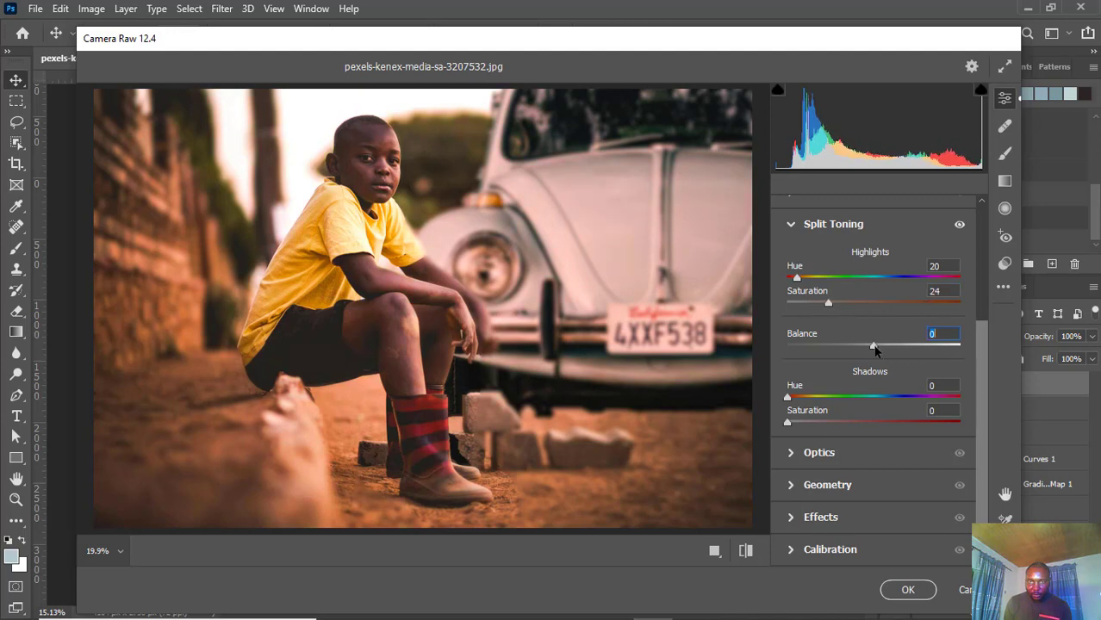
left_click_drag(849, 348, 844, 348)
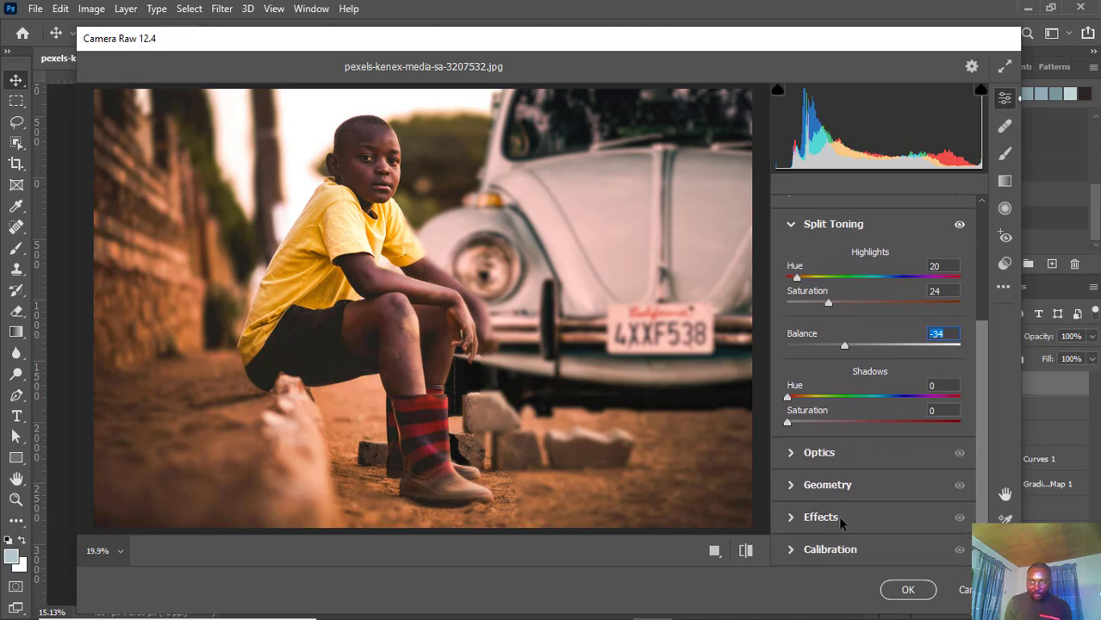
Set the vignetting to -44 and the vibrance to +36, and apply the Camera Raw Filter to Layer 6
left_click(795, 524)
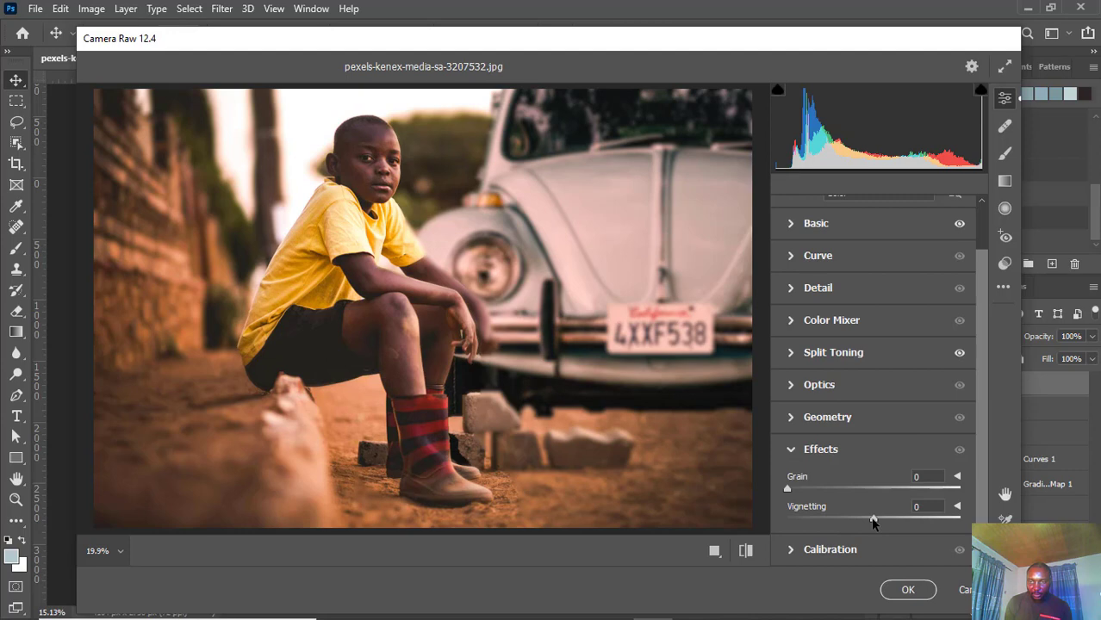
left_click_drag(872, 523, 835, 522)
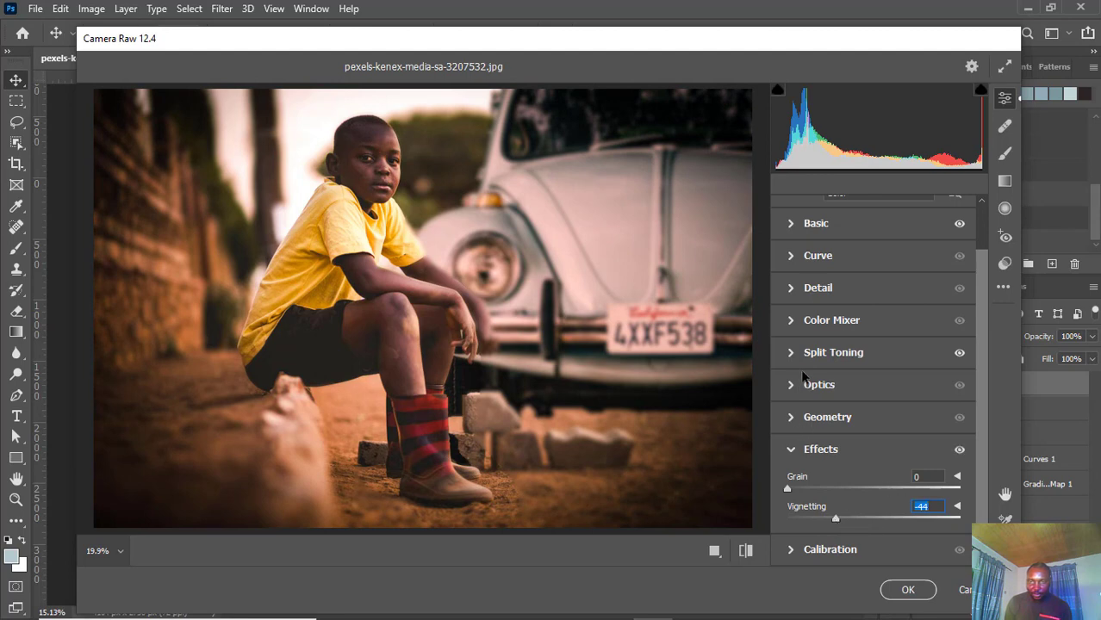
scroll(822, 353, "up", 2)
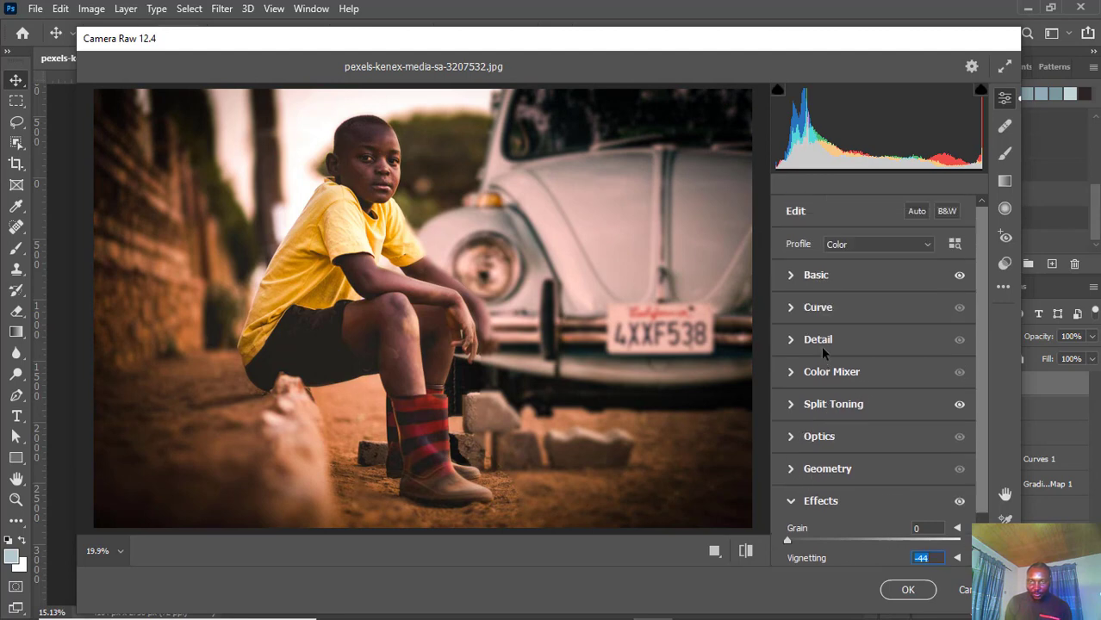
left_click(793, 275)
scroll(858, 494, "down", 3)
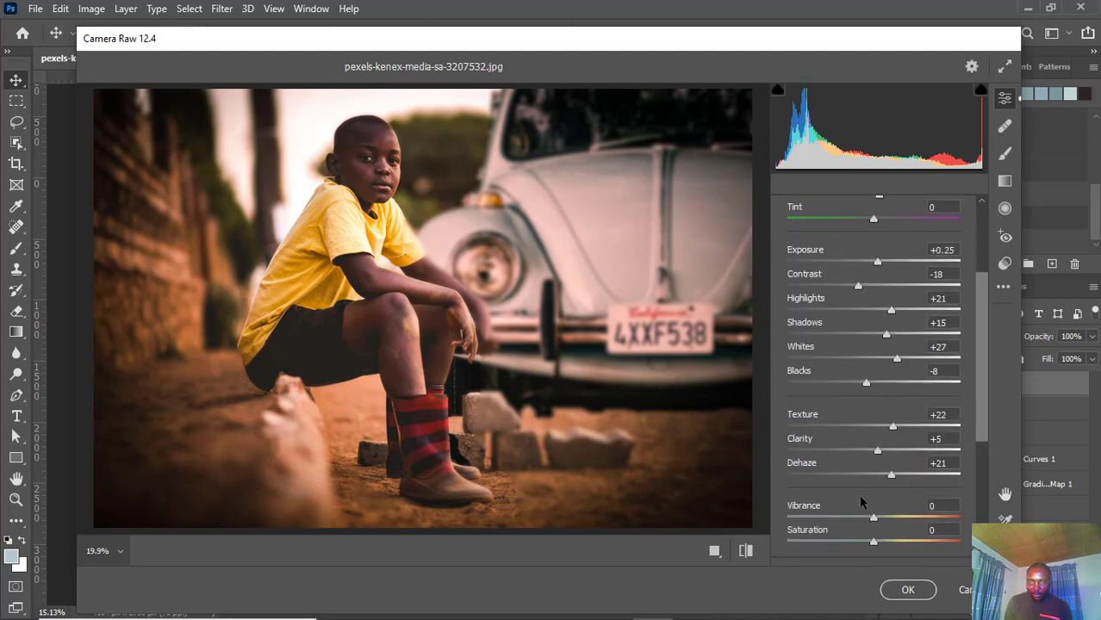
left_click_drag(874, 479, 904, 485)
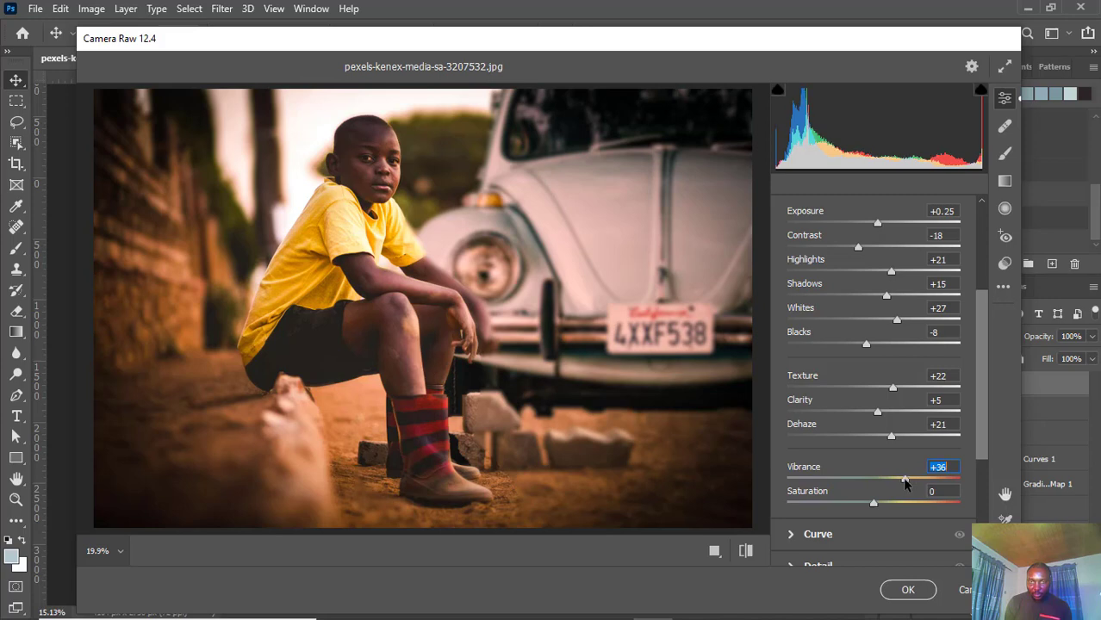
scroll(904, 564, "down", 3)
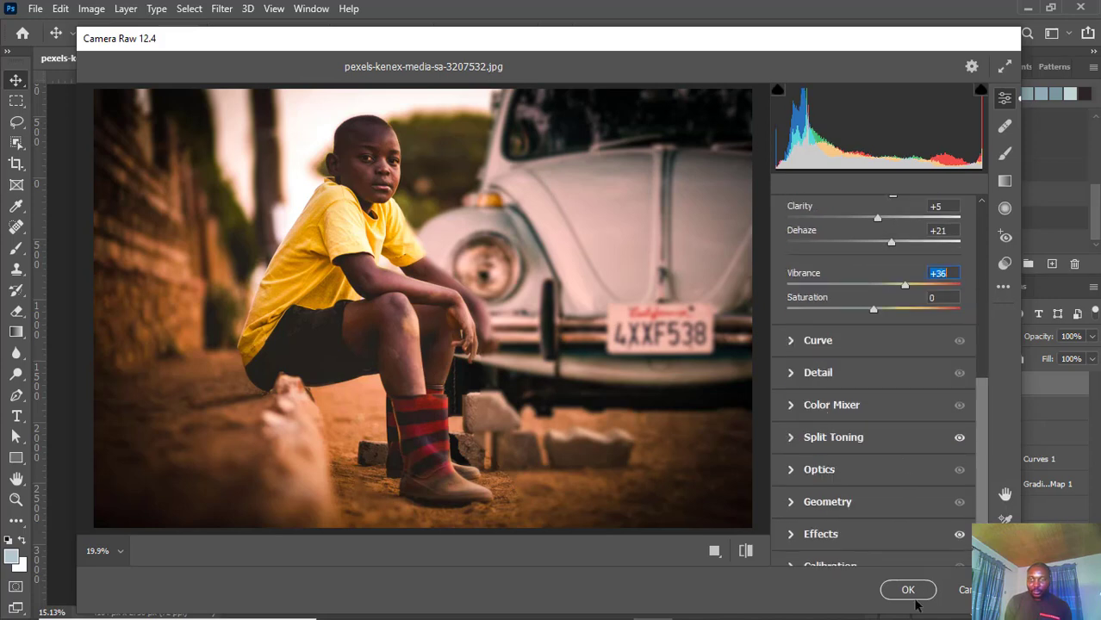
left_click(908, 590)
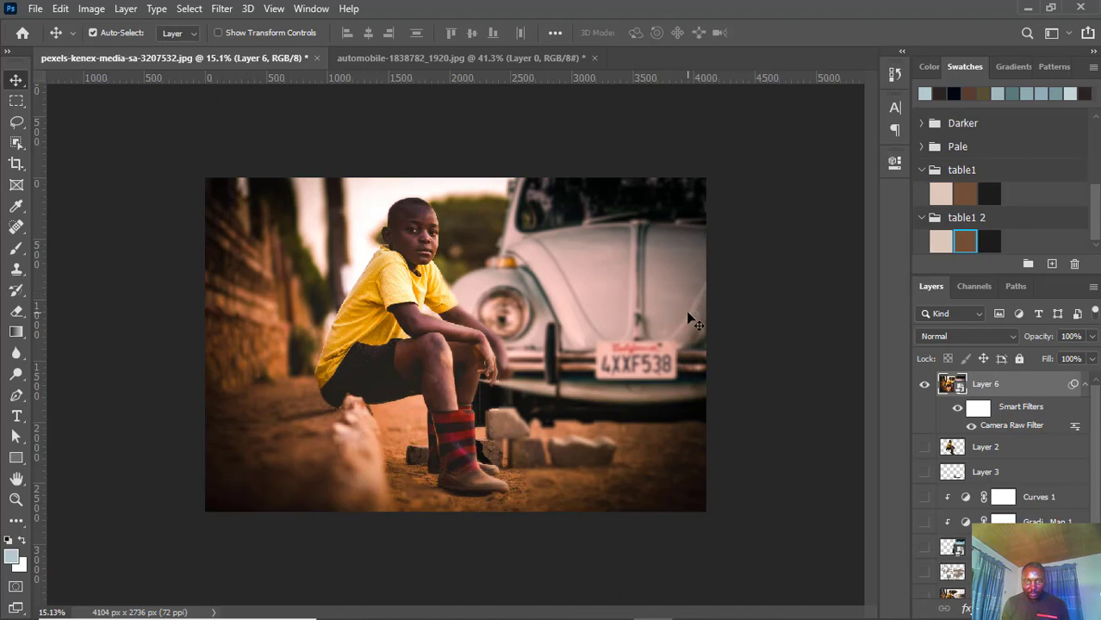
scroll(688, 316, "up", 2)
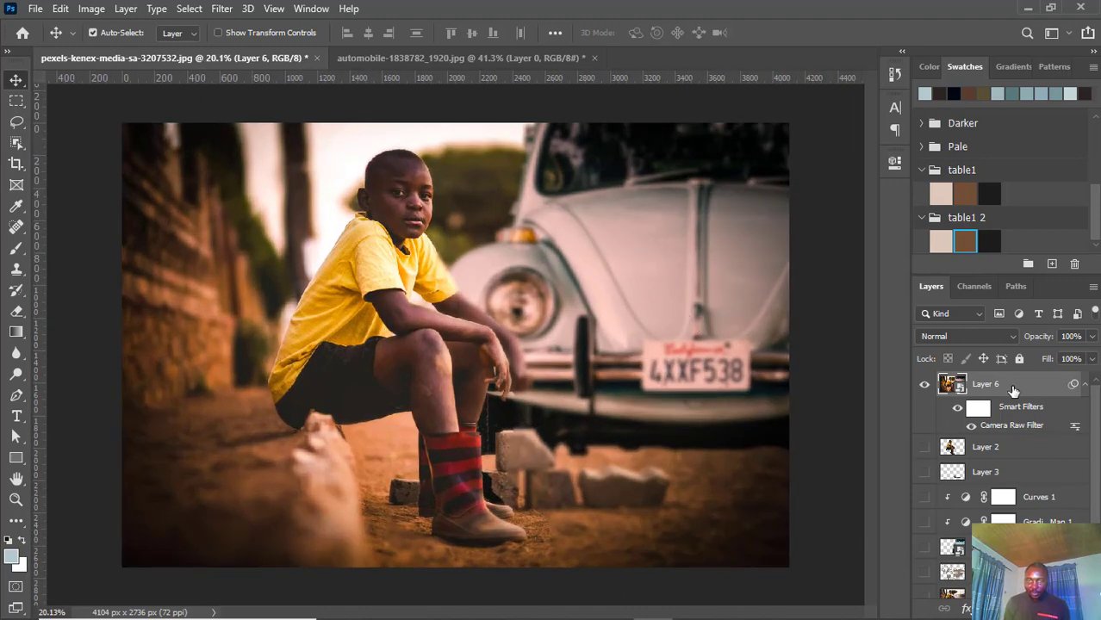
scroll(474, 338, "down", 1)
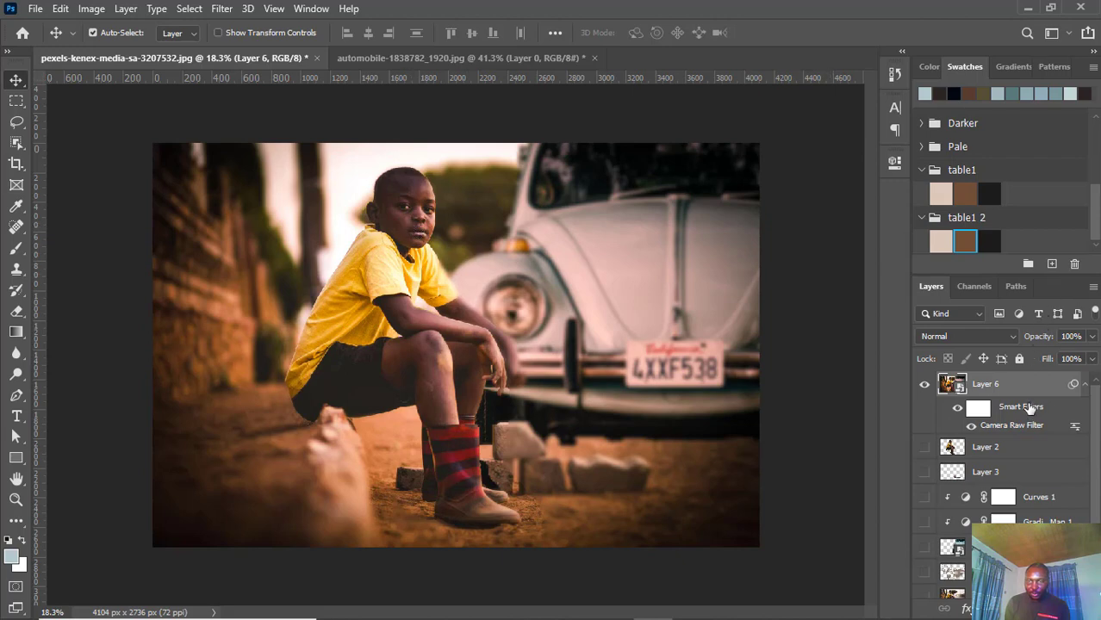
Add a Curves adjustment layer above Layer 6, raise its RGB midtones to brighten the image, and invert its mask to black
left_click(1010, 608)
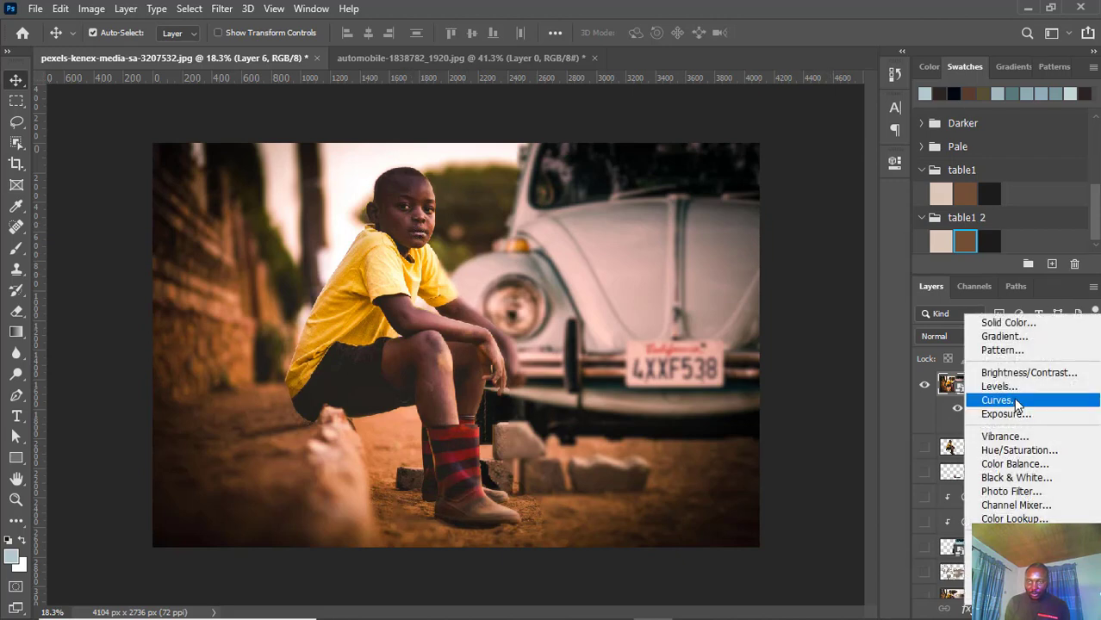
left_click(1014, 395)
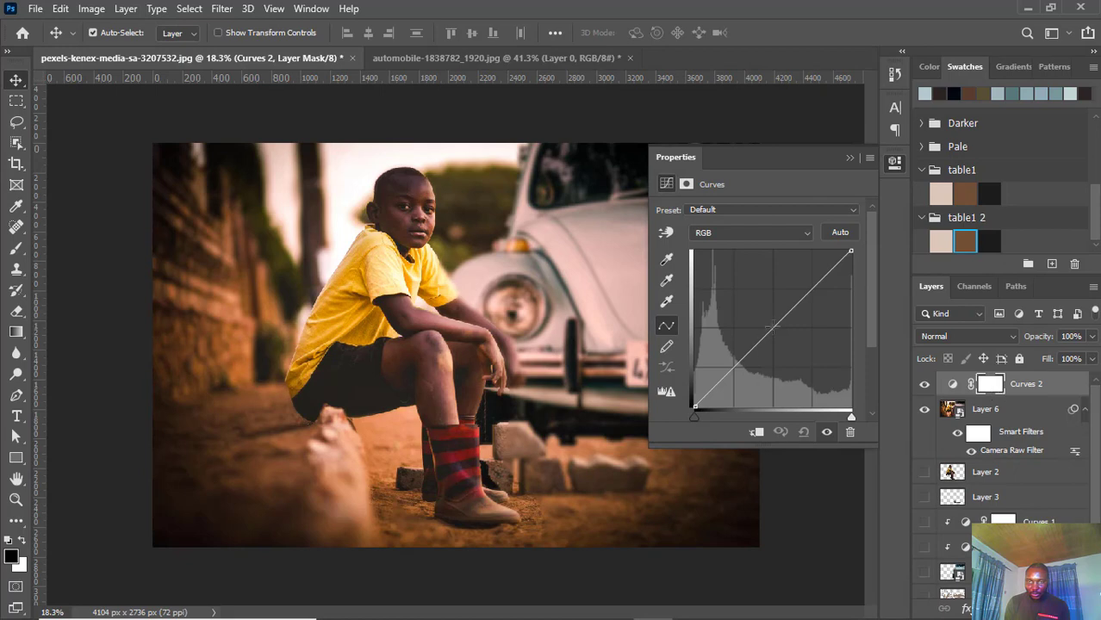
left_click_drag(777, 318, 773, 309)
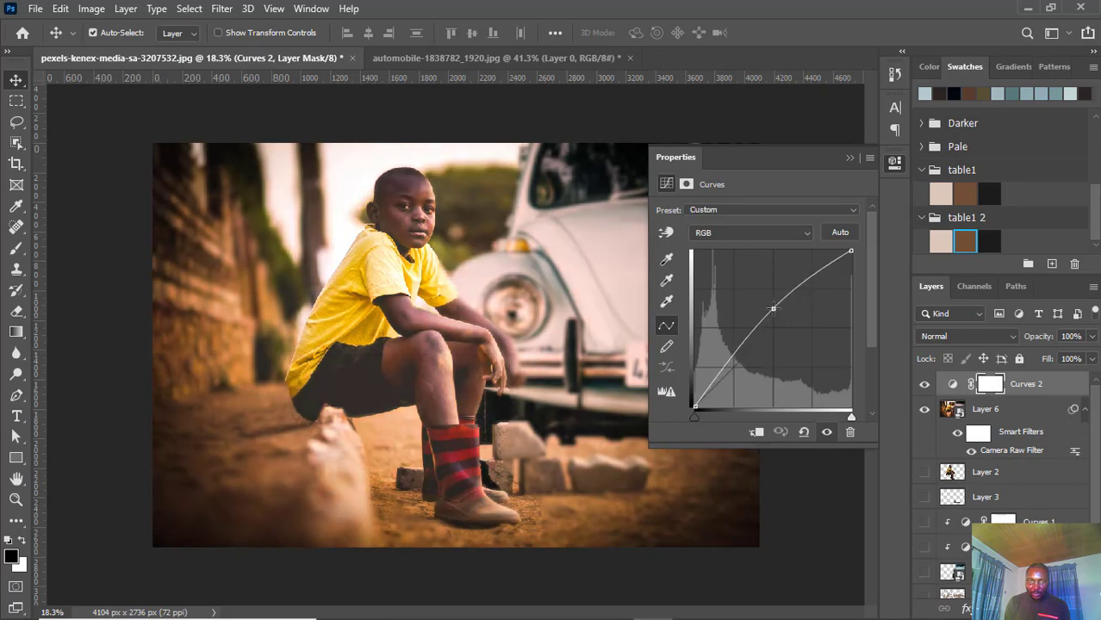
left_click(850, 158)
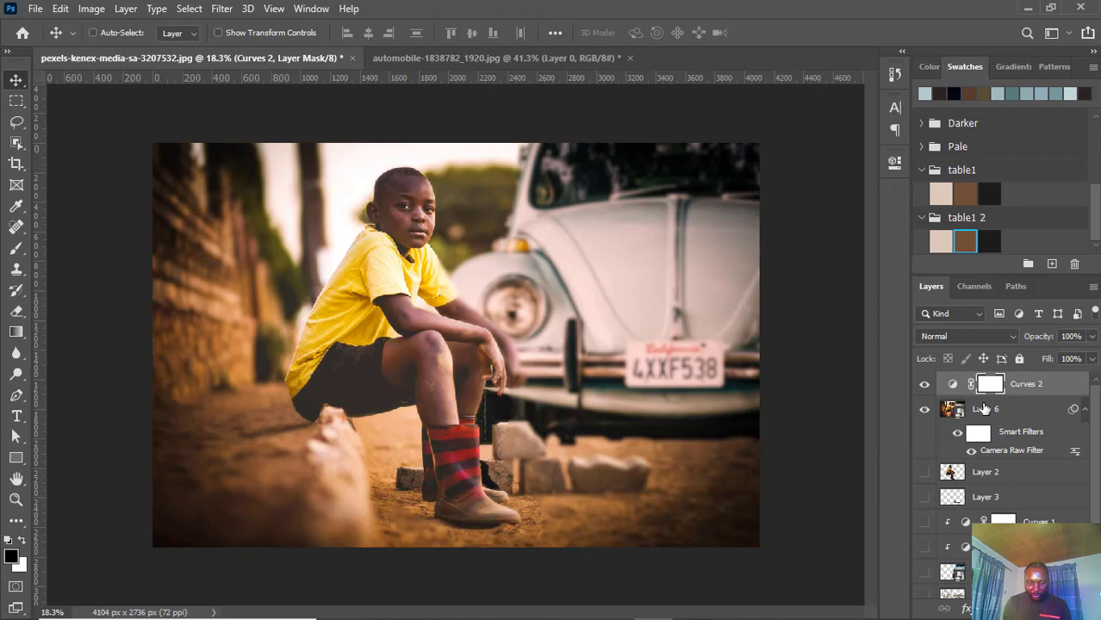
key("ctrl+i")
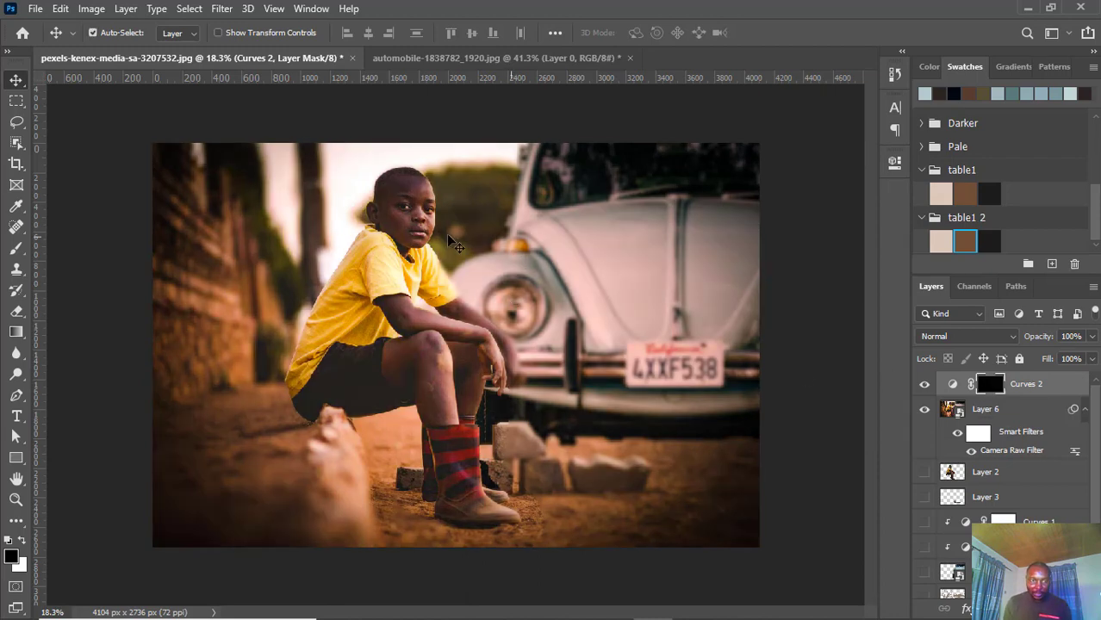
Set up the Brush tool at 200 px with white as the foreground color for painting on the Curves mask
left_click(15, 249)
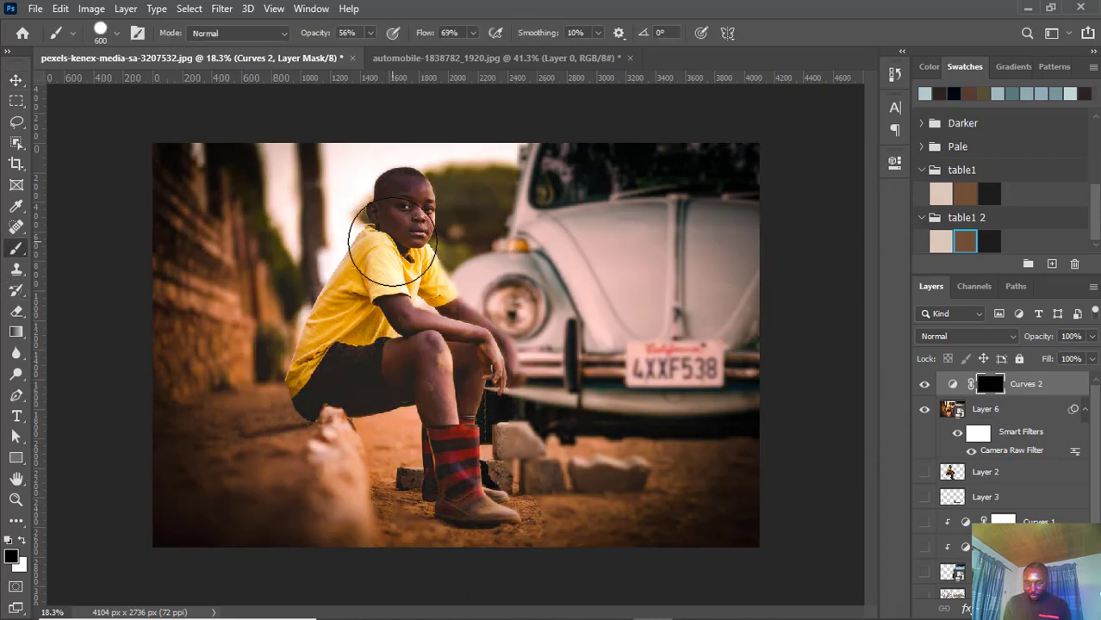
key("bracketleft")
key("bracketleft")
key("bracketleft")
key("bracketleft")
key("bracketleft")
key("bracketleft")
key("bracketleft")
key("bracketleft")
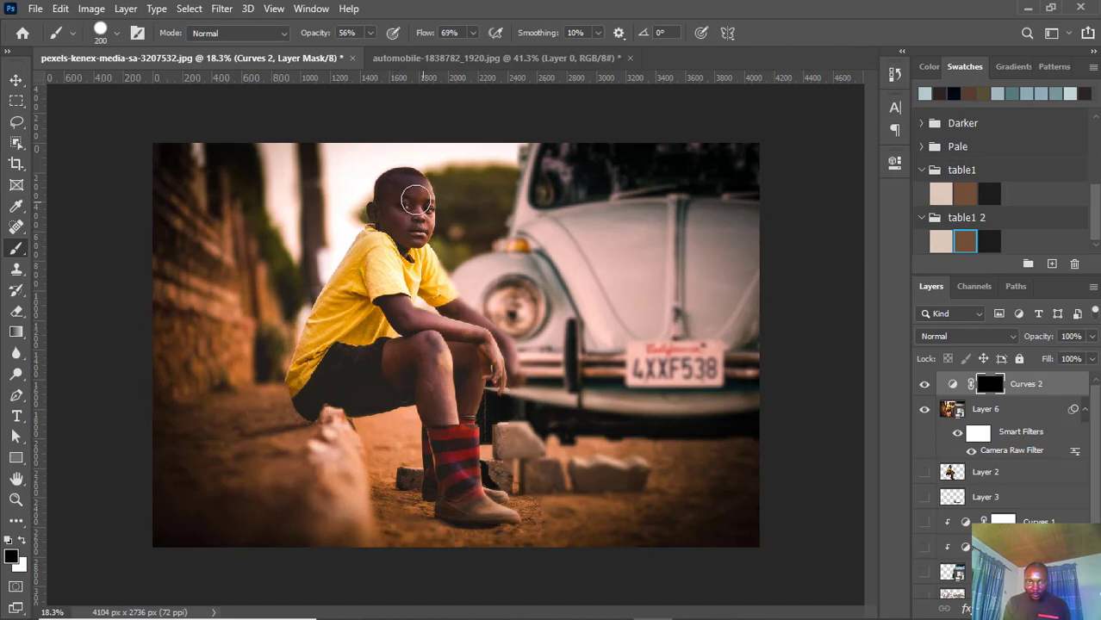
key("x")
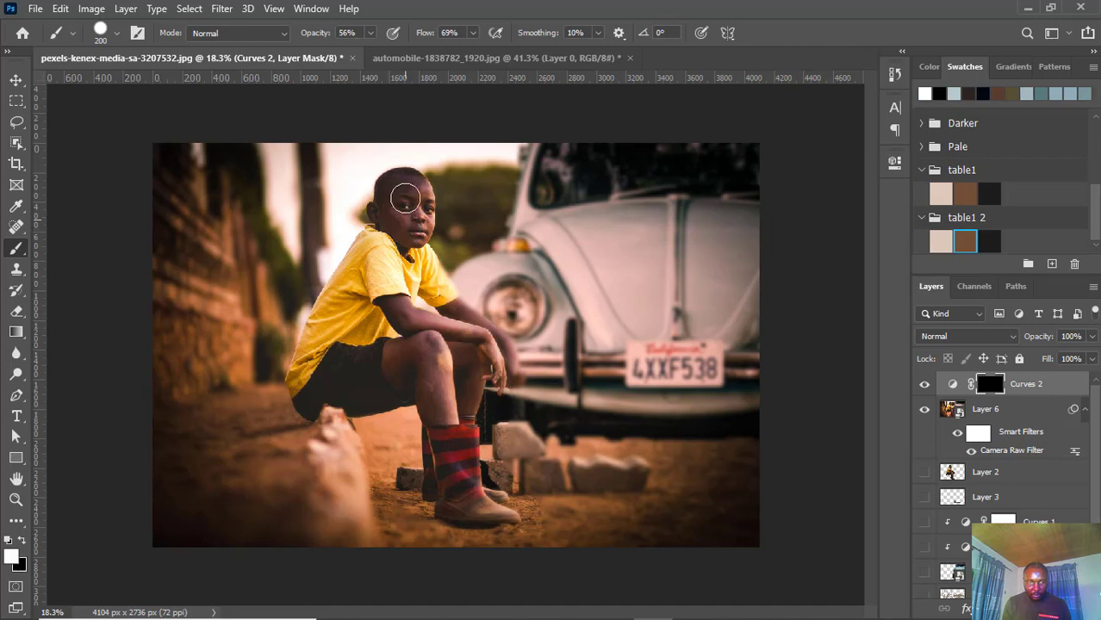
Switch to the Soft Round brush and paint white on the Curves mask over the boy's face and upper body to brighten them
mouse_move(402, 183)
left_mouse_down()
mouse_move(407, 236)
mouse_move(410, 218)
mouse_move(419, 223)
mouse_move(413, 196)
mouse_move(384, 245)
mouse_move(385, 212)
mouse_move(404, 259)
left_mouse_up()
left_click(115, 34)
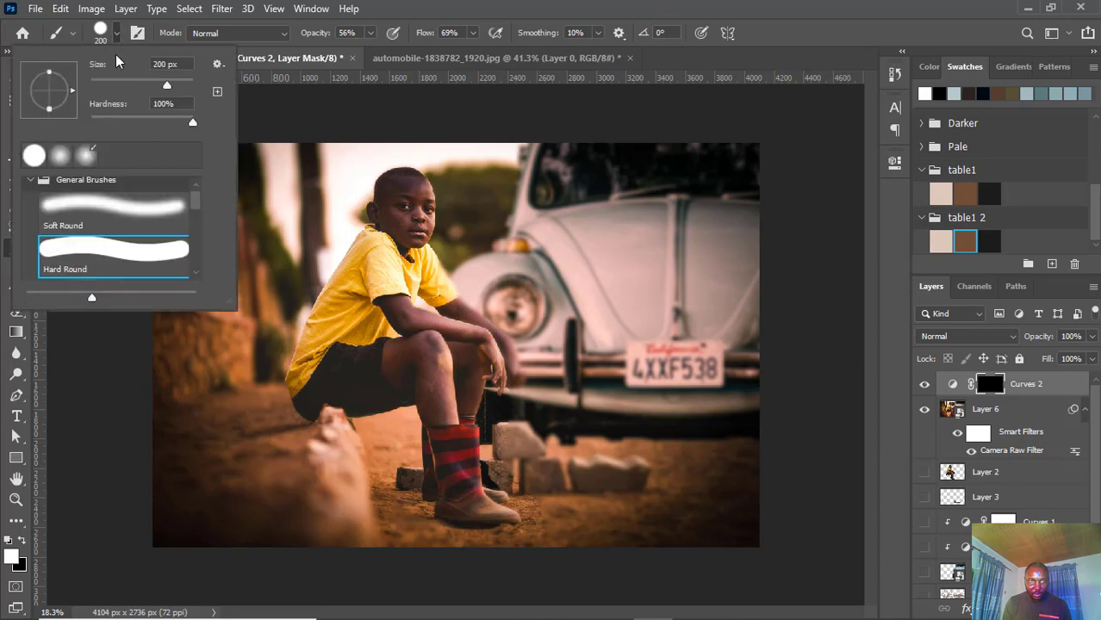
left_click(98, 193)
left_click(289, 282)
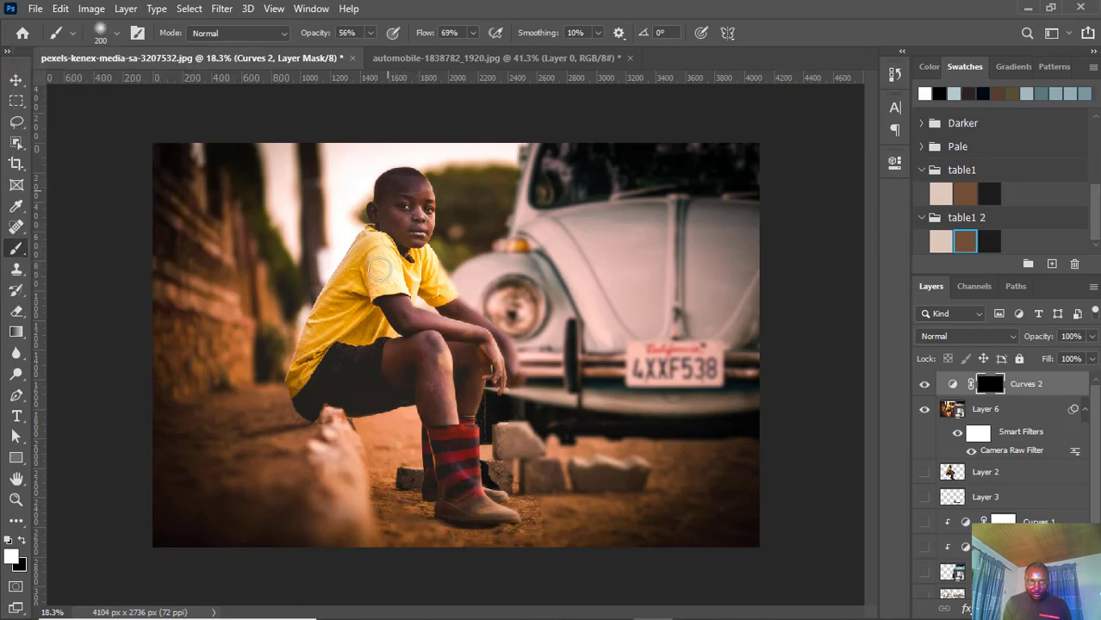
mouse_move(363, 294)
left_mouse_down()
mouse_move(419, 217)
mouse_move(418, 254)
mouse_move(430, 263)
mouse_move(447, 251)
left_mouse_up()
scroll(447, 250, "down", 3)
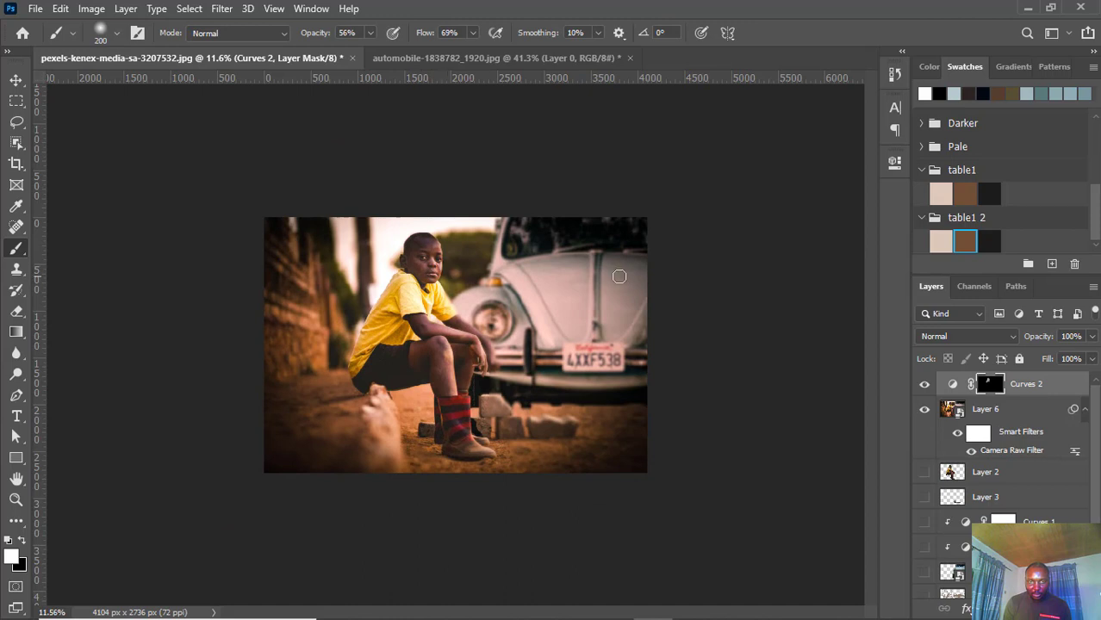
scroll(575, 282, "up", 1)
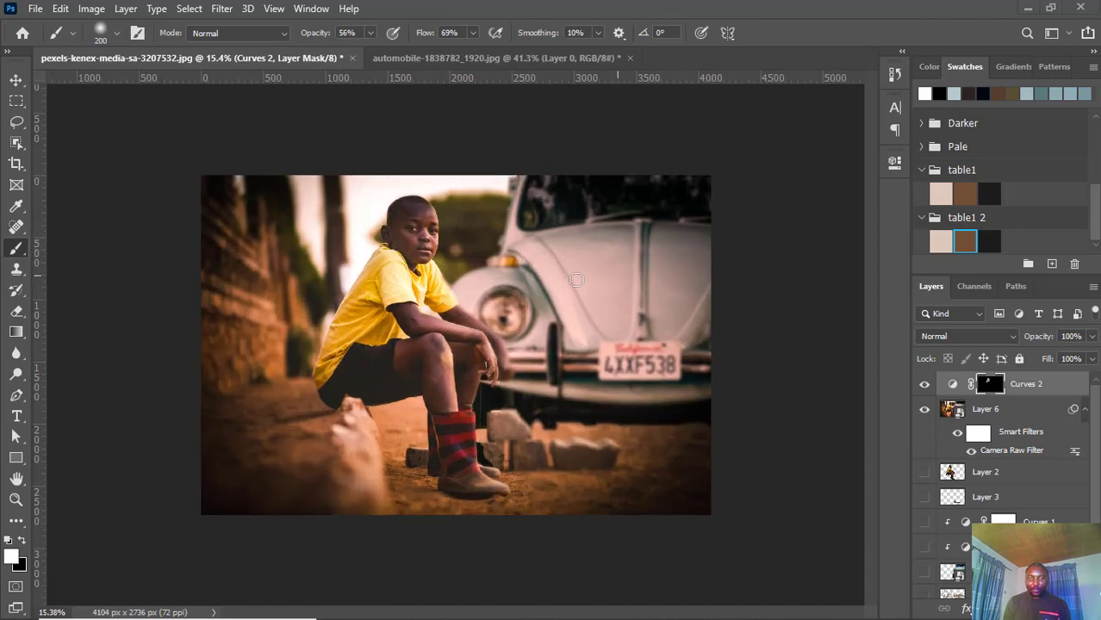